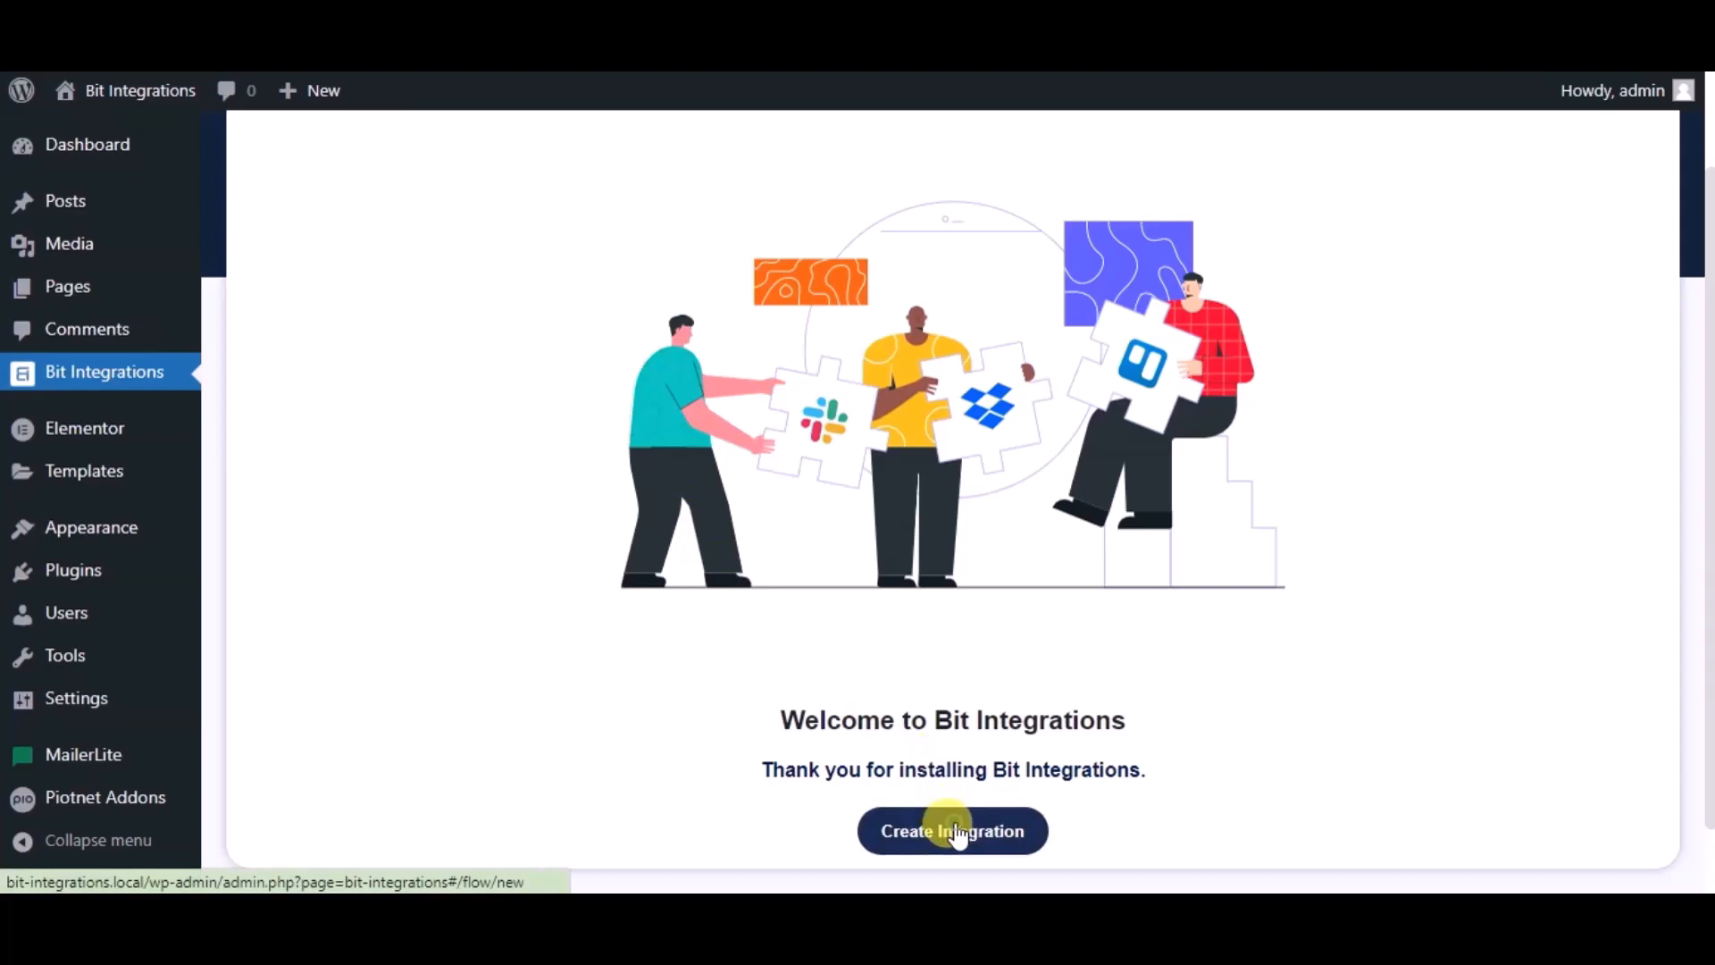
Start a new integration using the PiotnetAddonForm trigger with the Simple Contact Form selected.
{"action": "type", "text": "pio"}
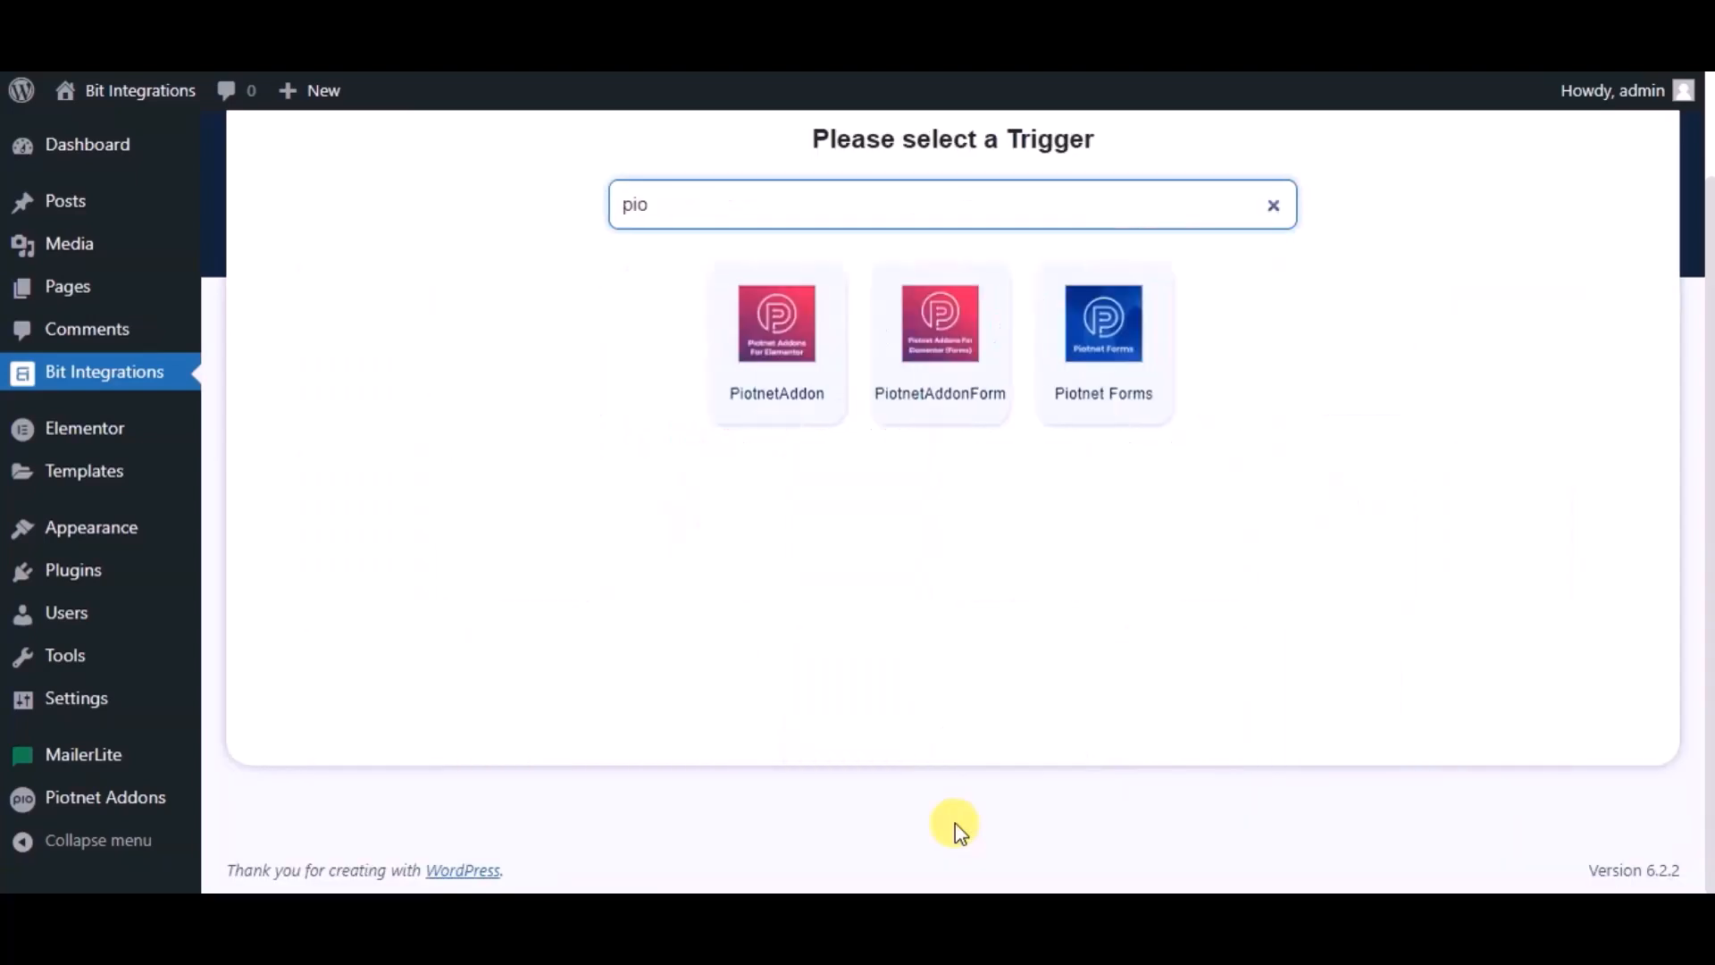
{"action": "left_click", "coordinate": [917, 373]}
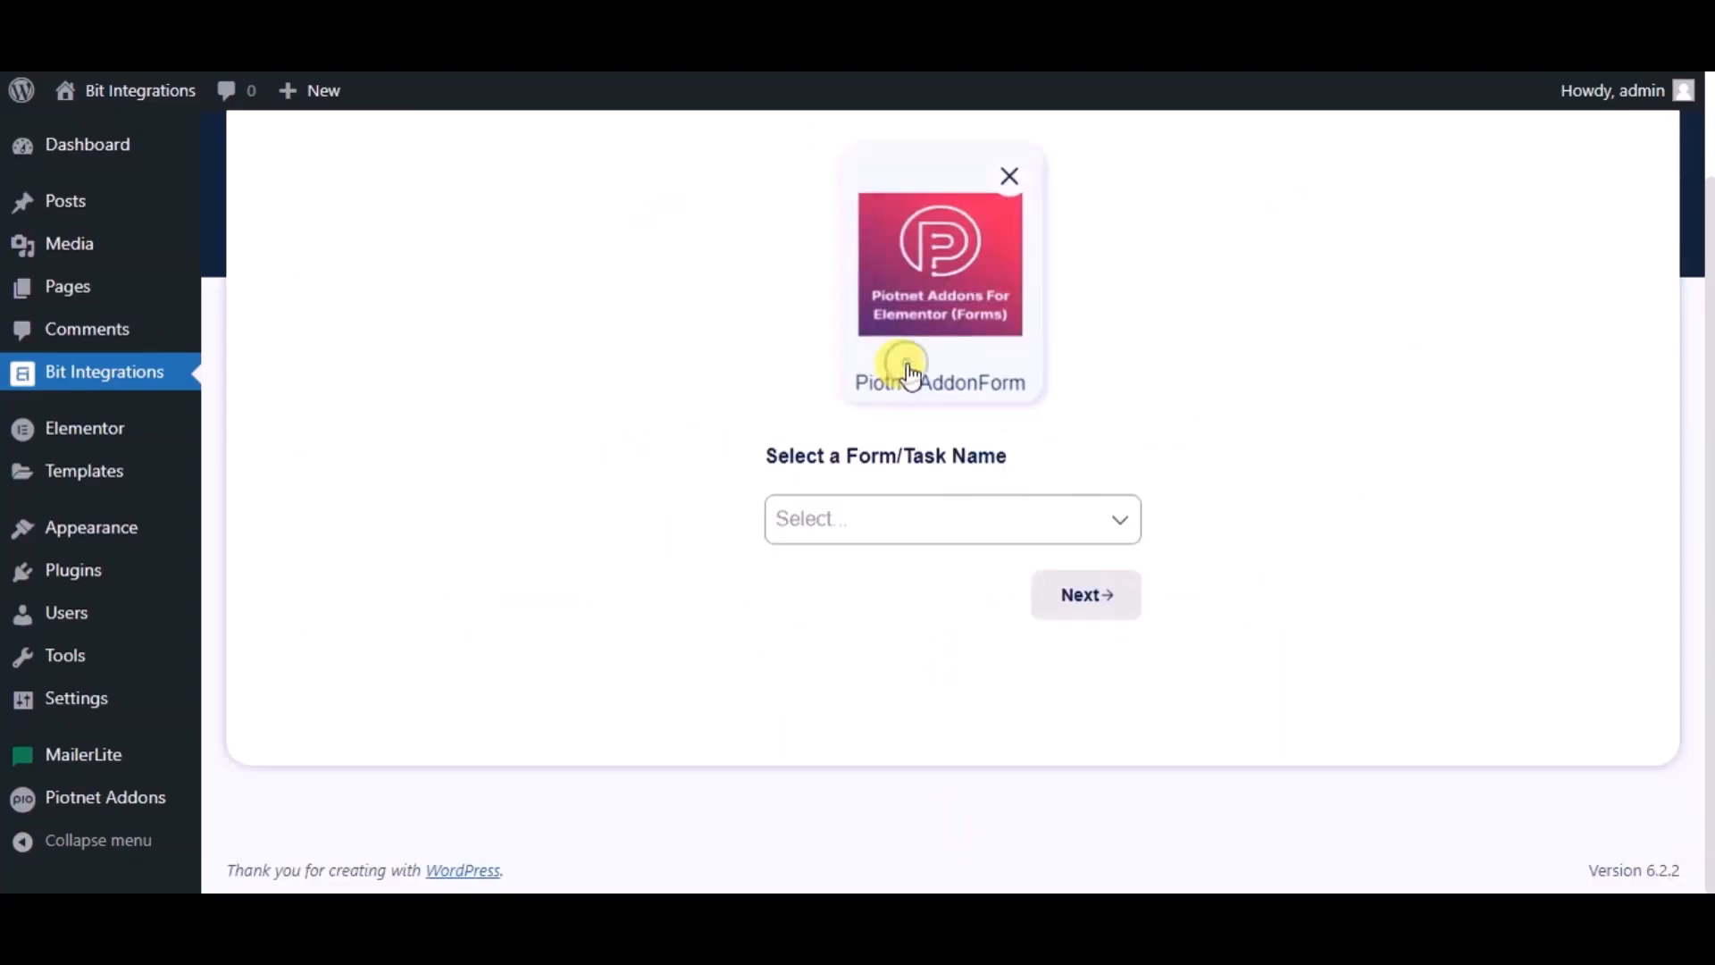
{"action": "left_click", "coordinate": [863, 530]}
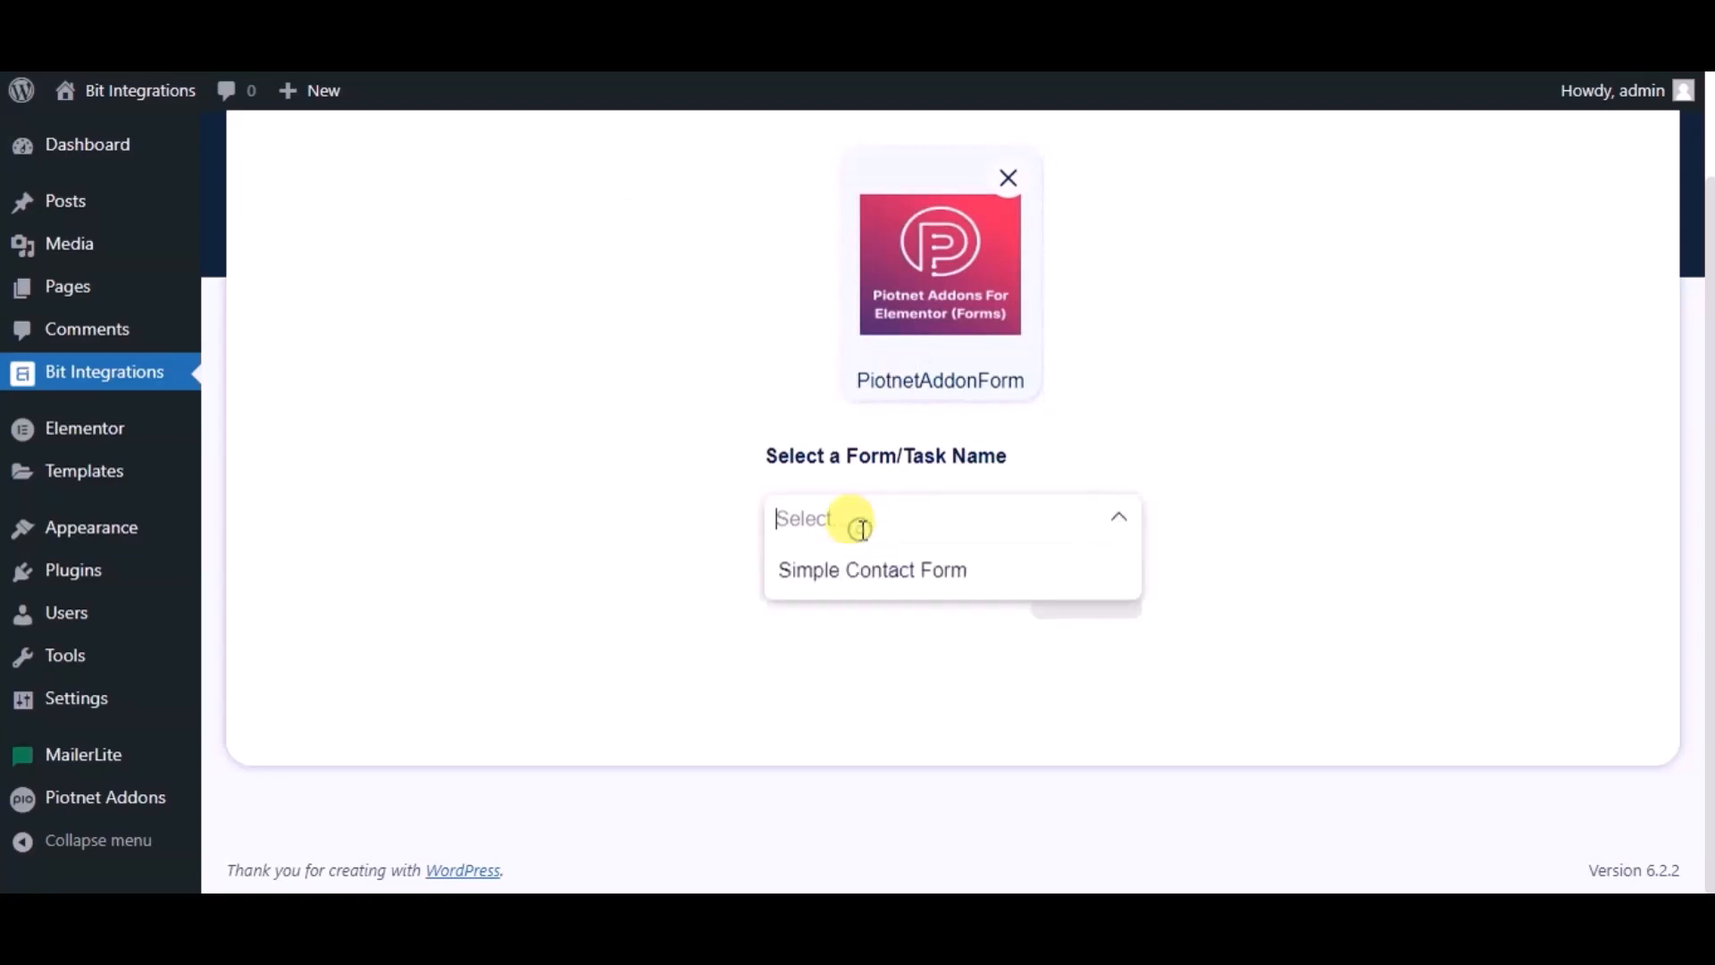
{"action": "left_click", "coordinate": [876, 579]}
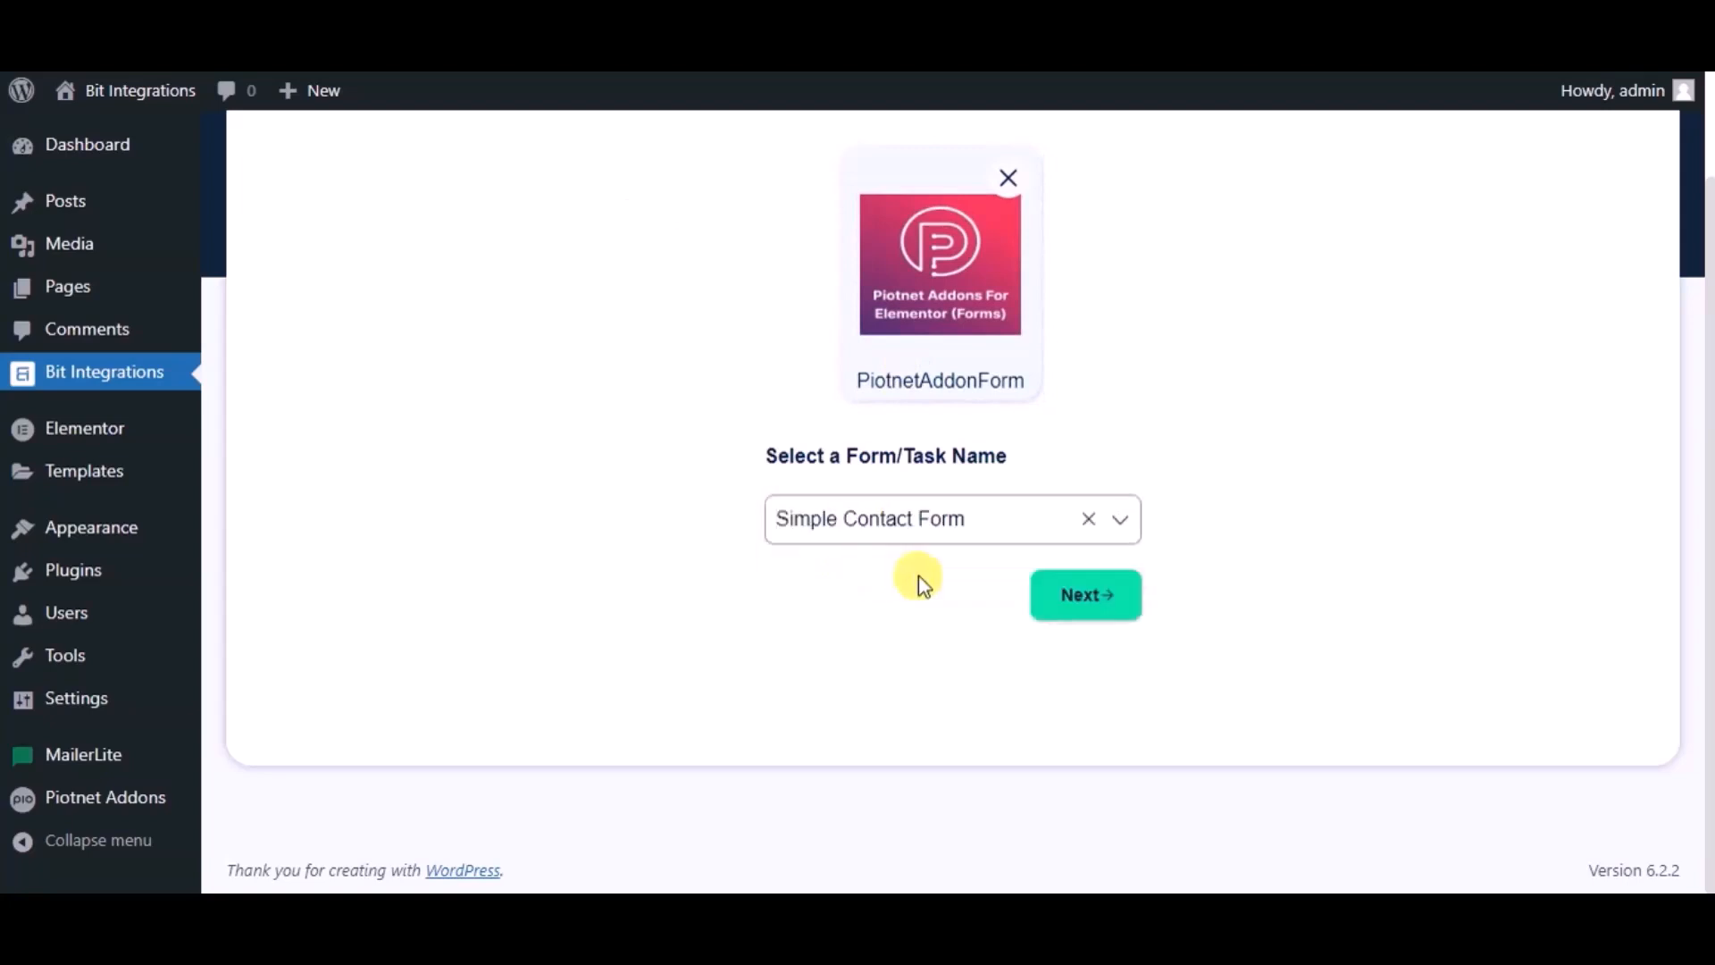
Search 'mail chimp' and select Mail Chimp as the action, keeping the default name 'Mail Chimp'.
{"action": "left_click", "coordinate": [1060, 599]}
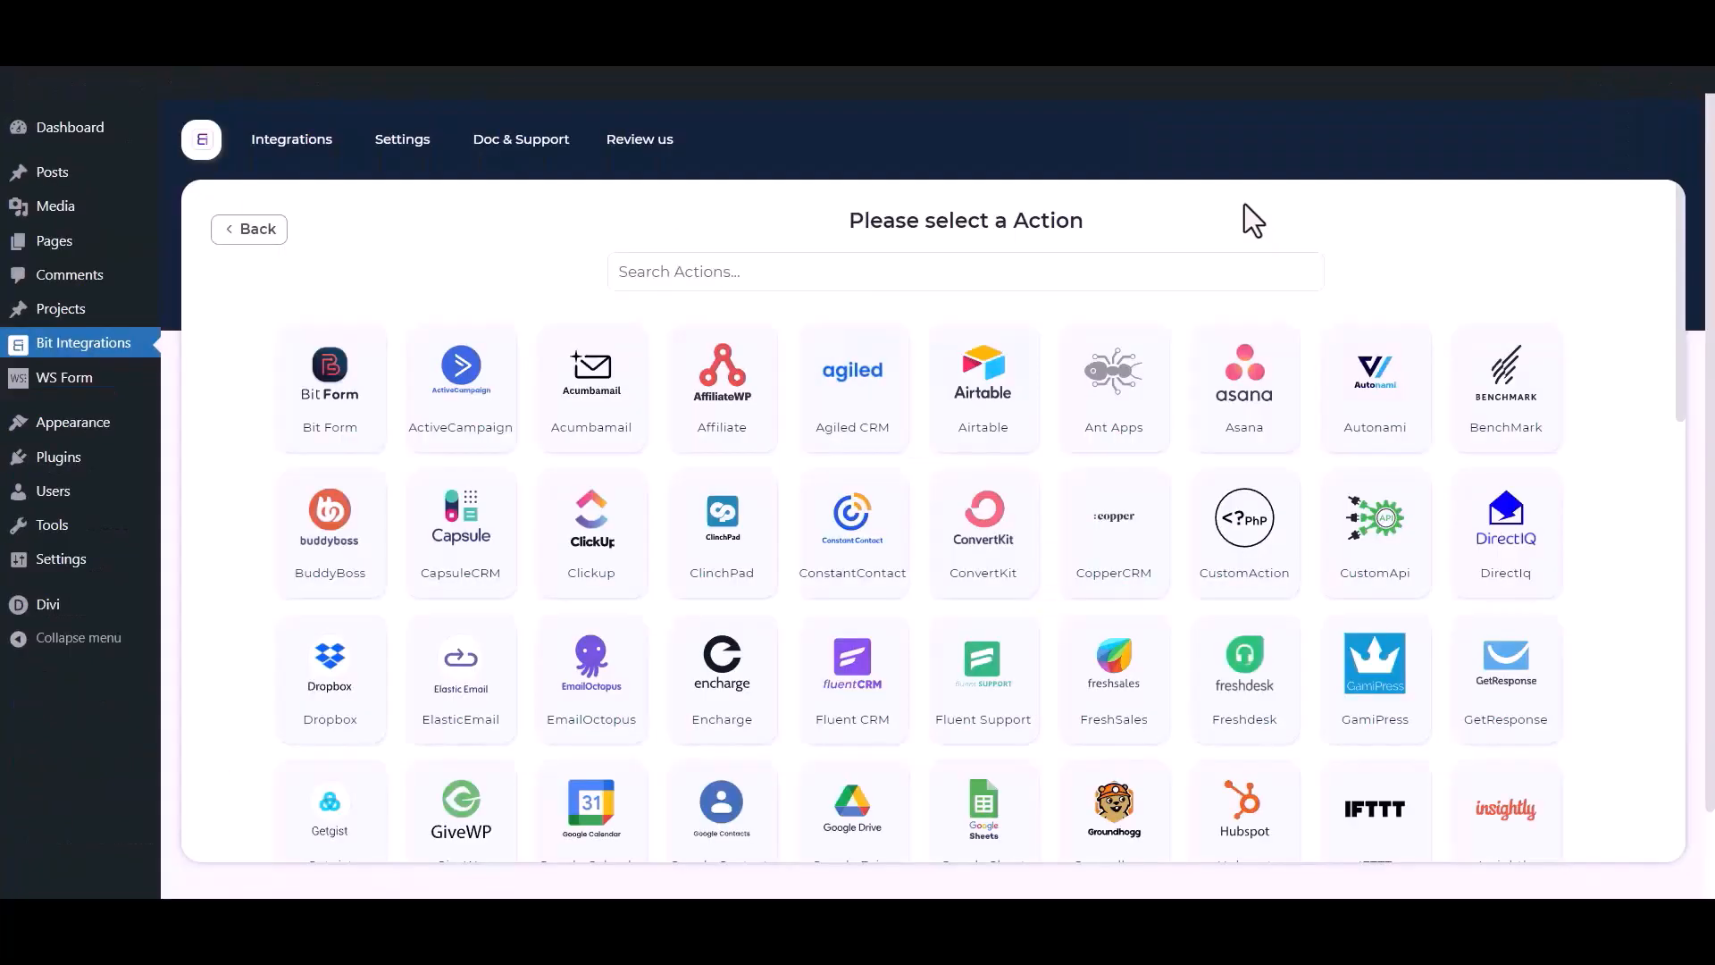
{"action": "left_click", "coordinate": [1113, 264]}
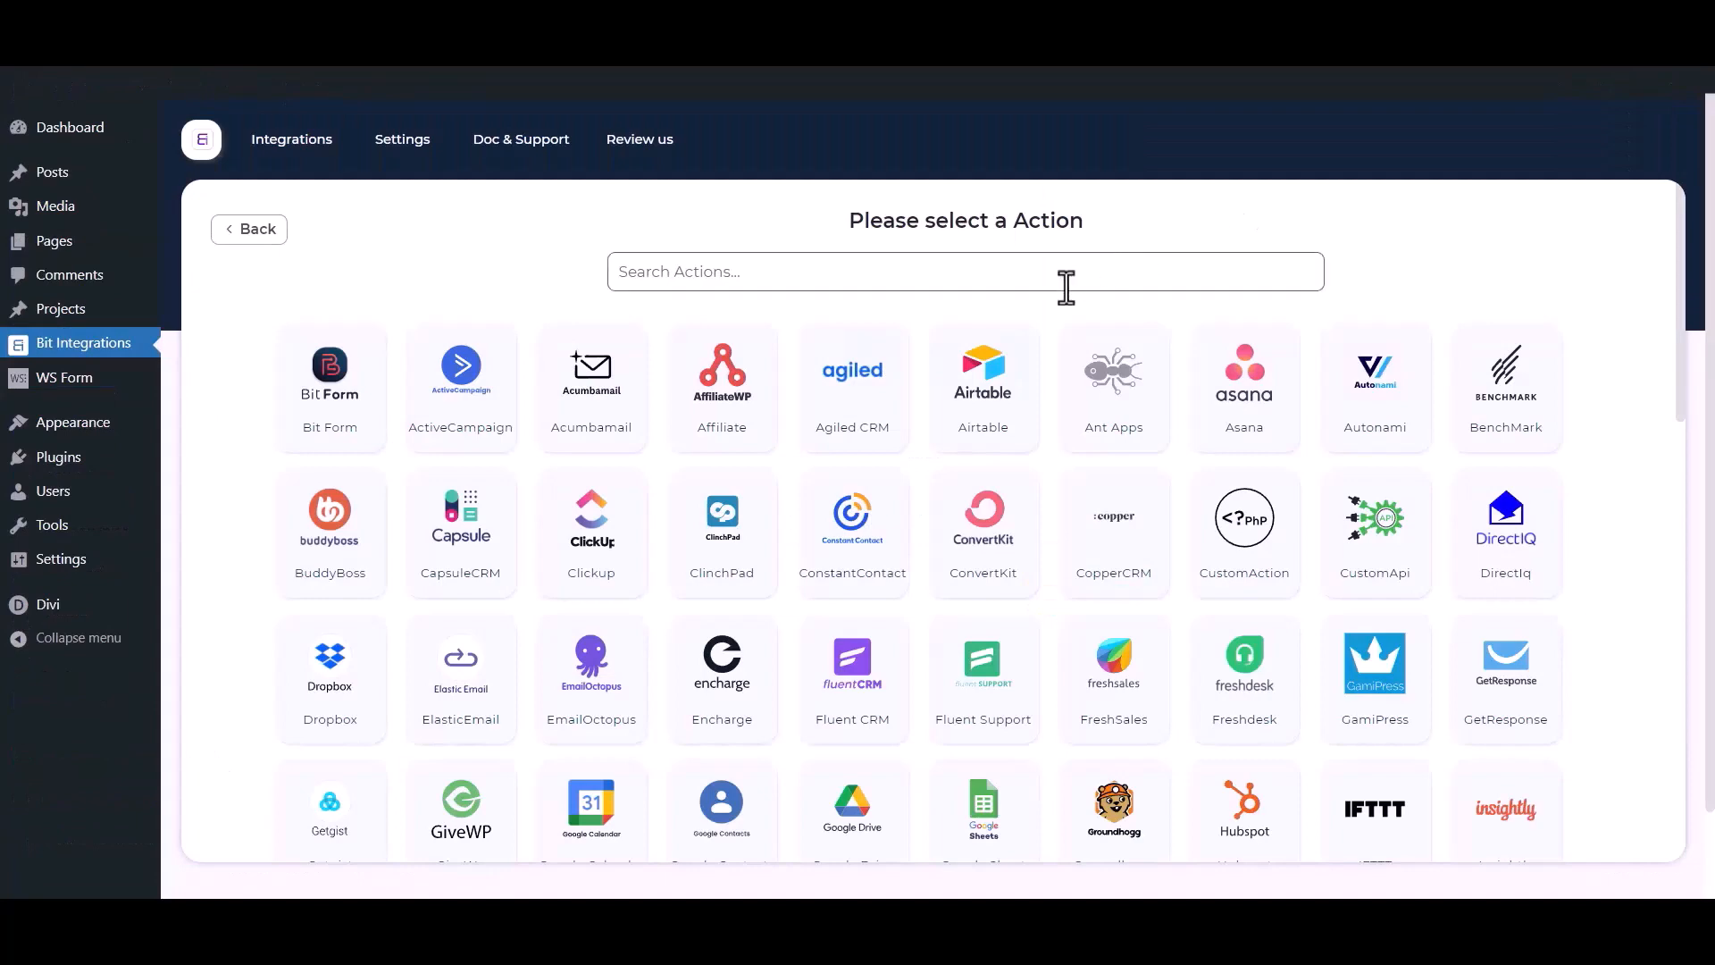
{"action": "type", "text": "mail"}
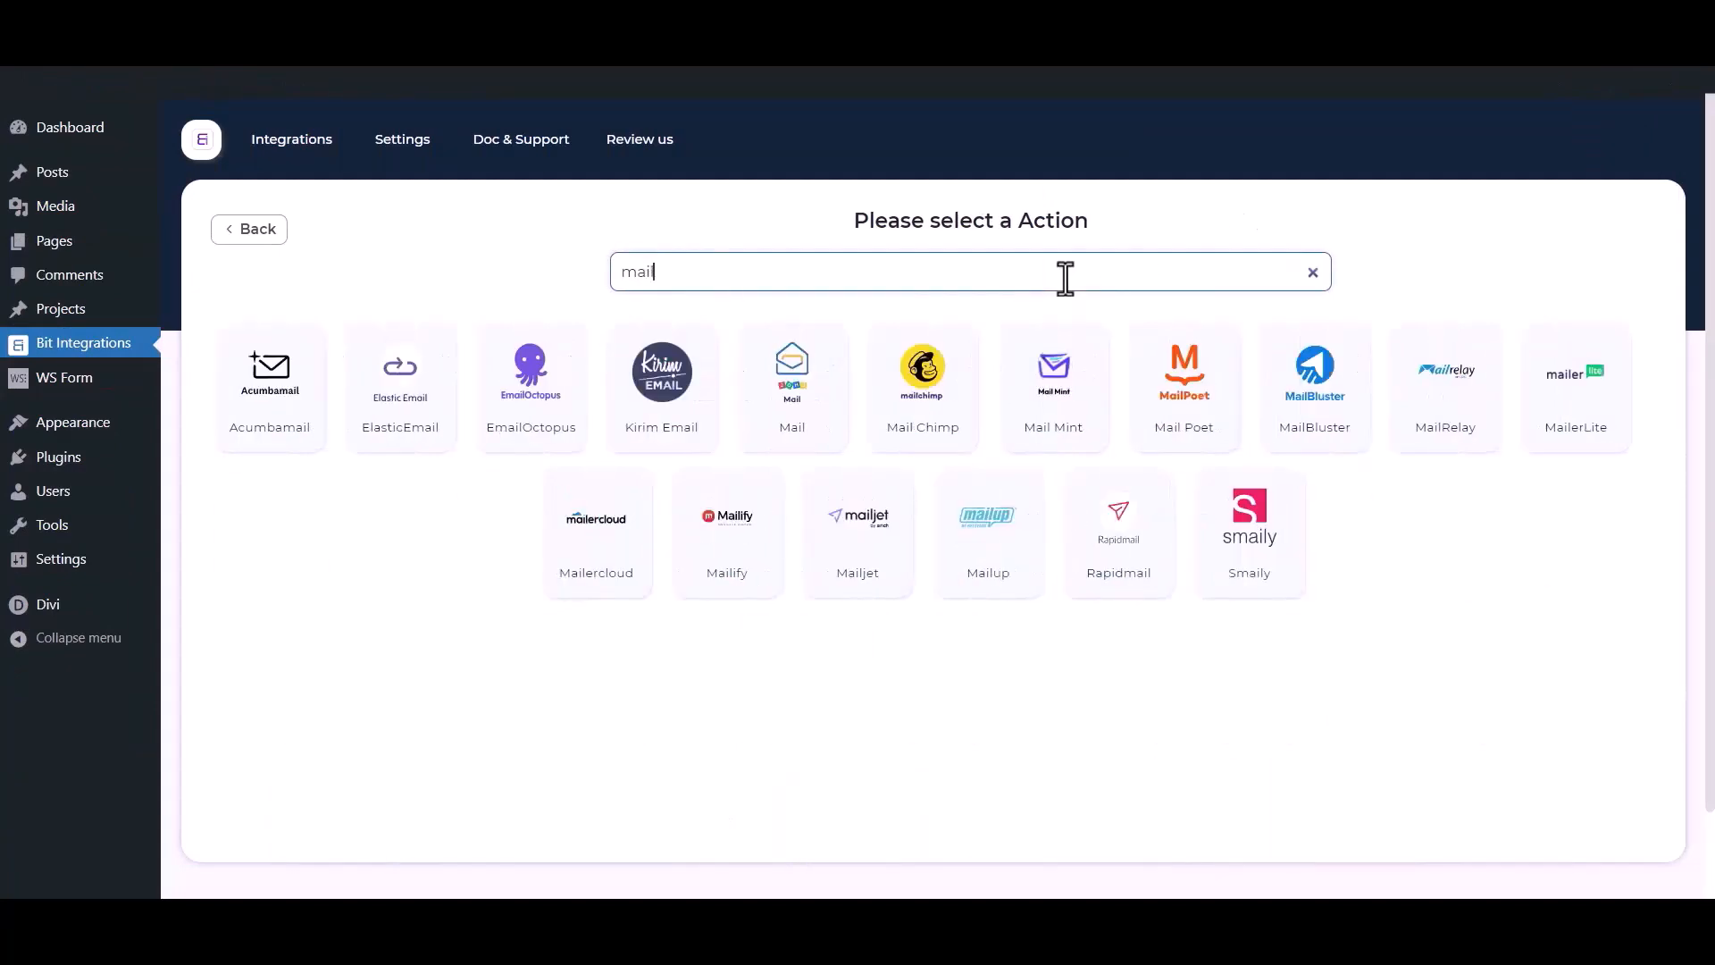
{"action": "type", "text": " chimp"}
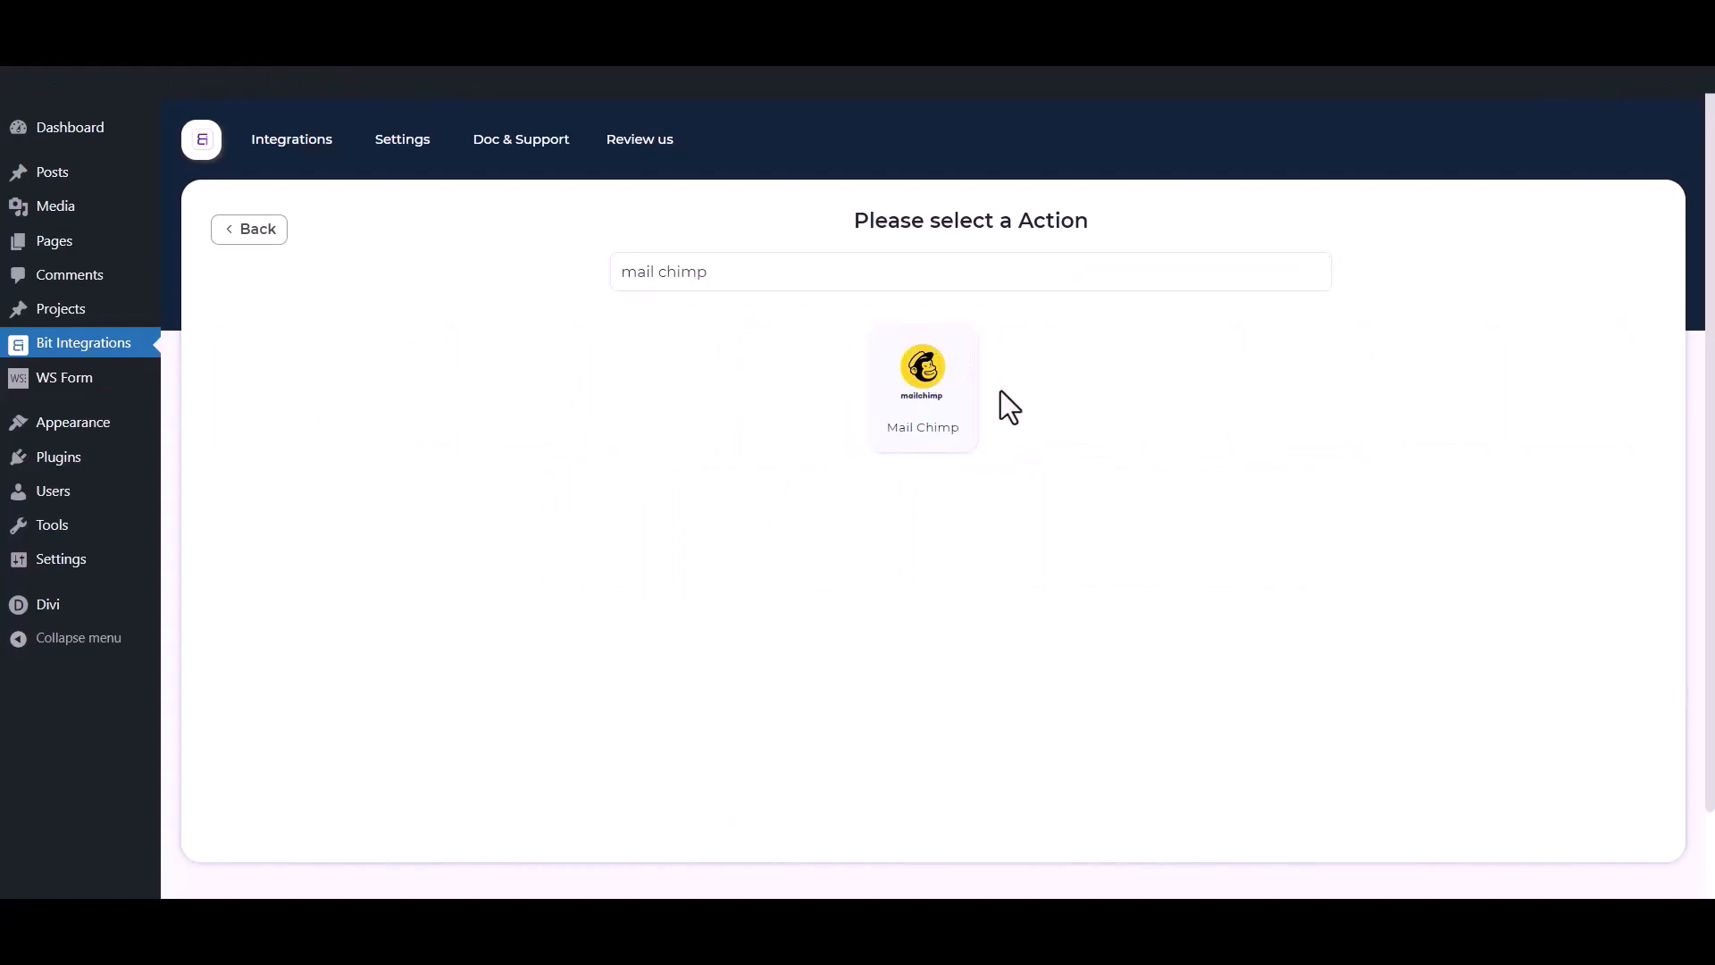
{"action": "left_click", "coordinate": [972, 402]}
{"action": "left_click_drag", "start_coordinate": [398, 376], "coordinate": [196, 372]}
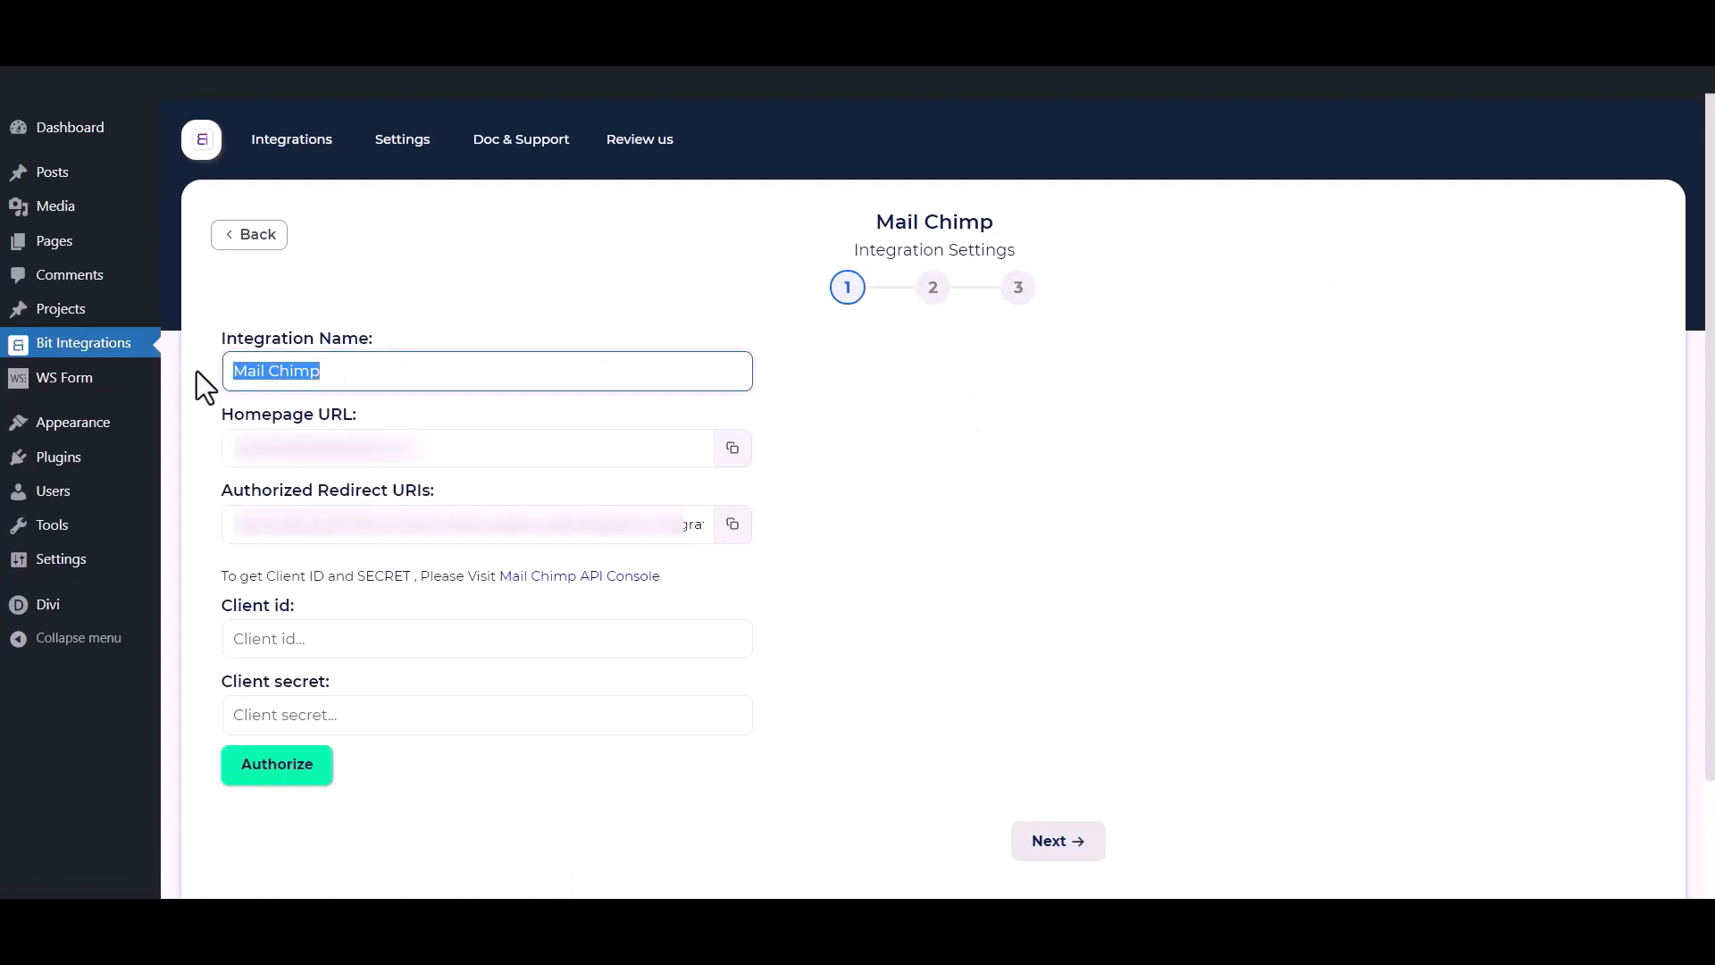
Note the Client id and Client secret fields, then go to Mailchimp's Registered apps page.
{"action": "left_click_drag", "start_coordinate": [211, 603], "coordinate": [293, 603]}
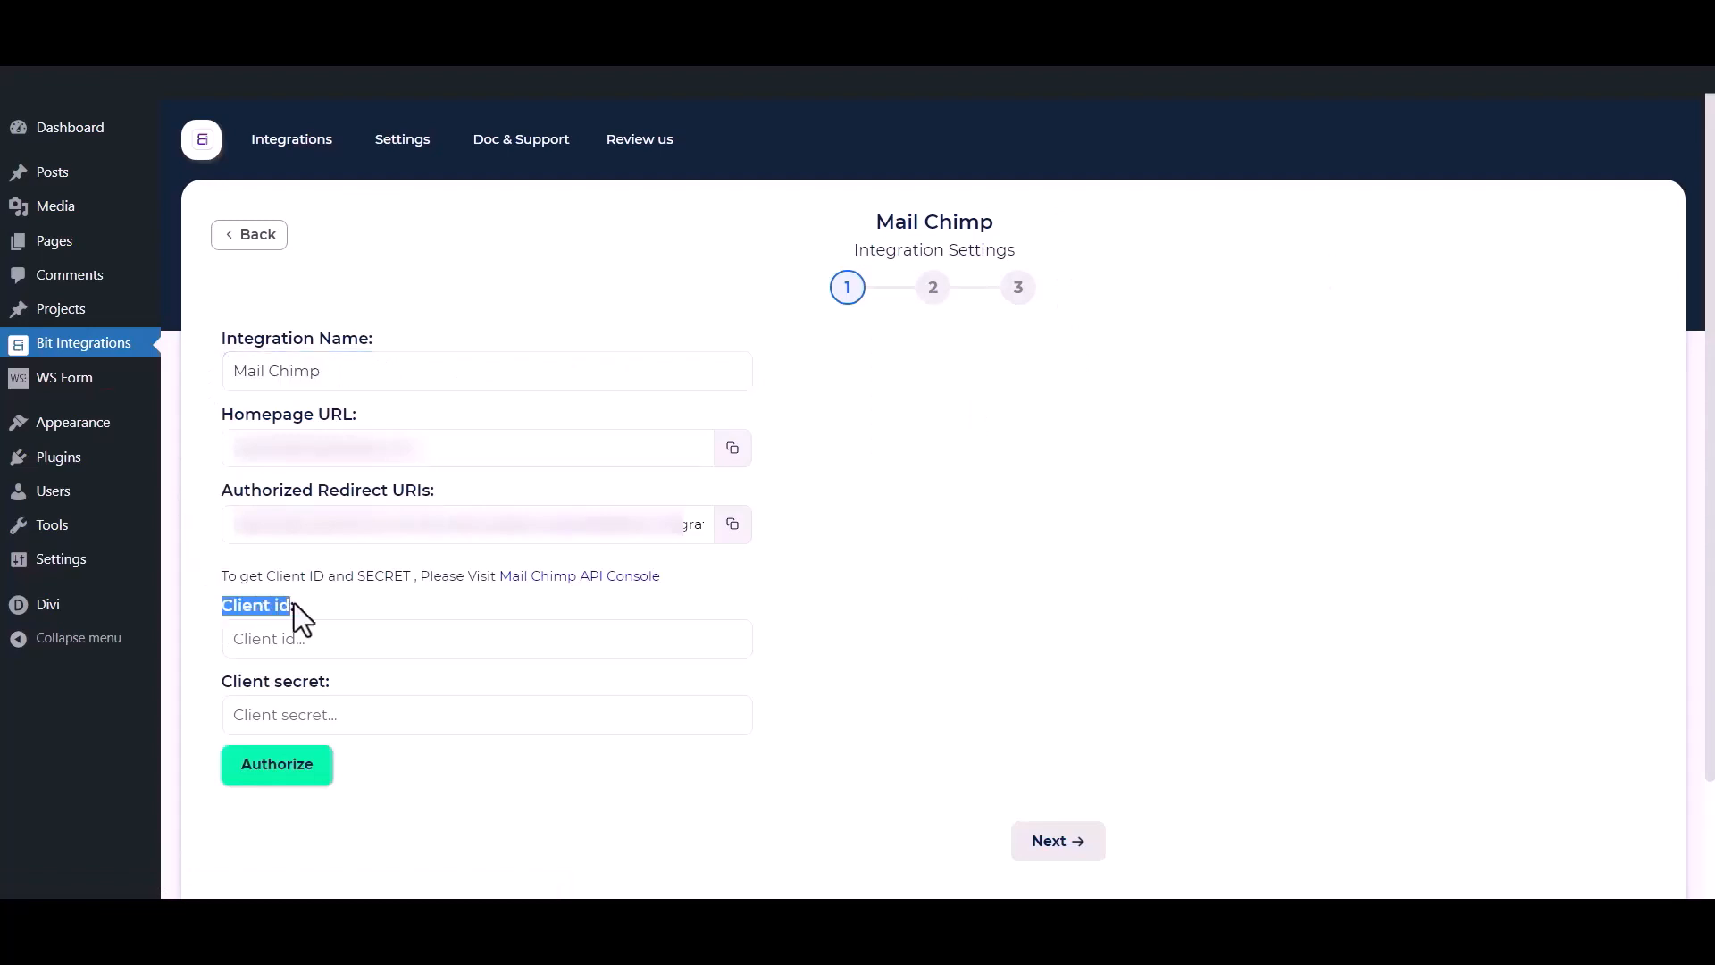
{"action": "left_click_drag", "start_coordinate": [216, 689], "coordinate": [327, 679]}
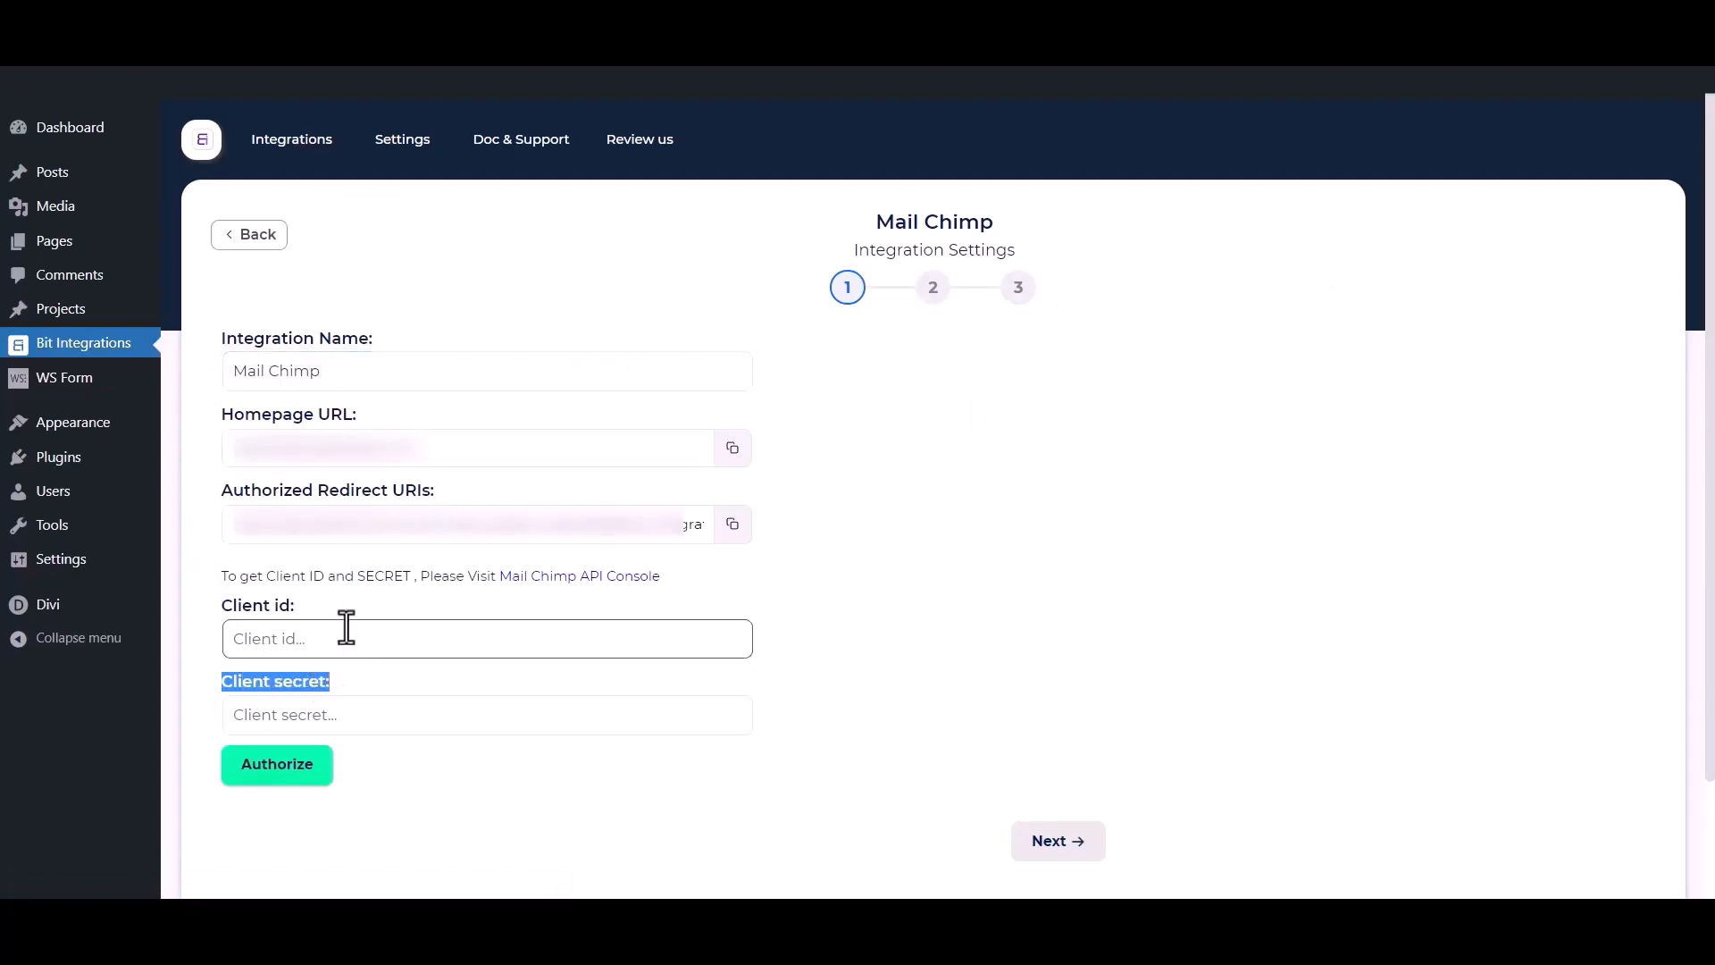
{"action": "left_click", "coordinate": [362, 593]}
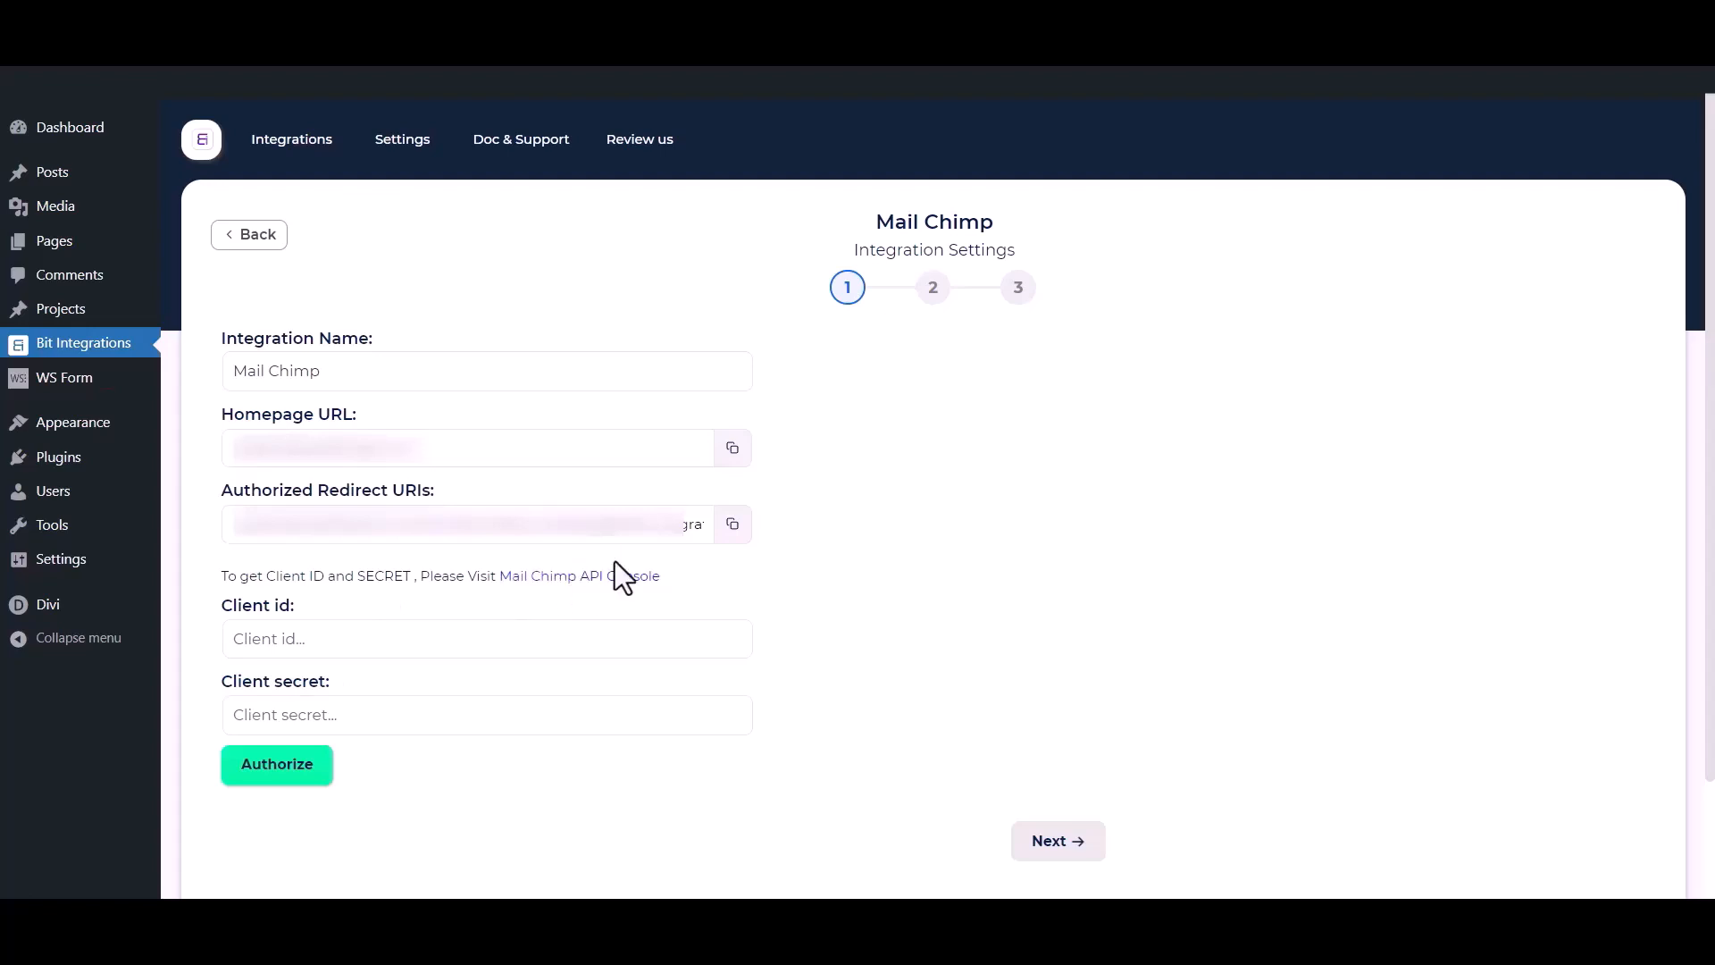
{"action": "left_click", "coordinate": [595, 579]}
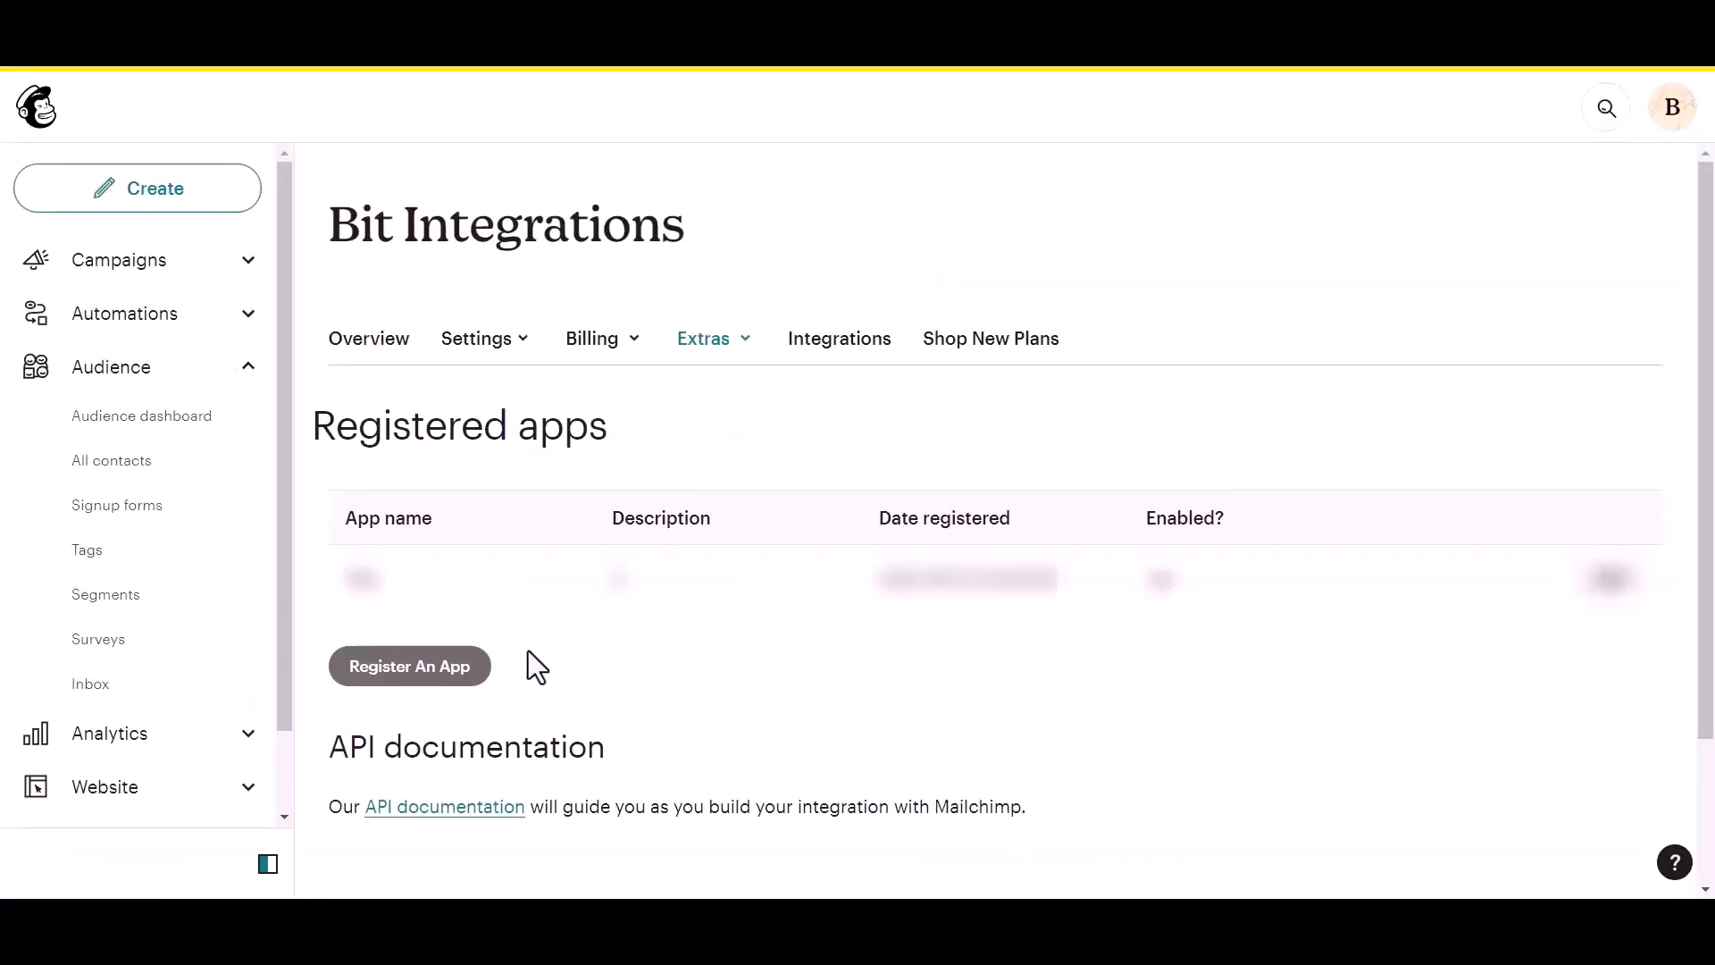
Register a new Mailchimp app named 'Bit Integrations', description 'test', company 'Bit Apps'.
{"action": "left_click", "coordinate": [377, 678]}
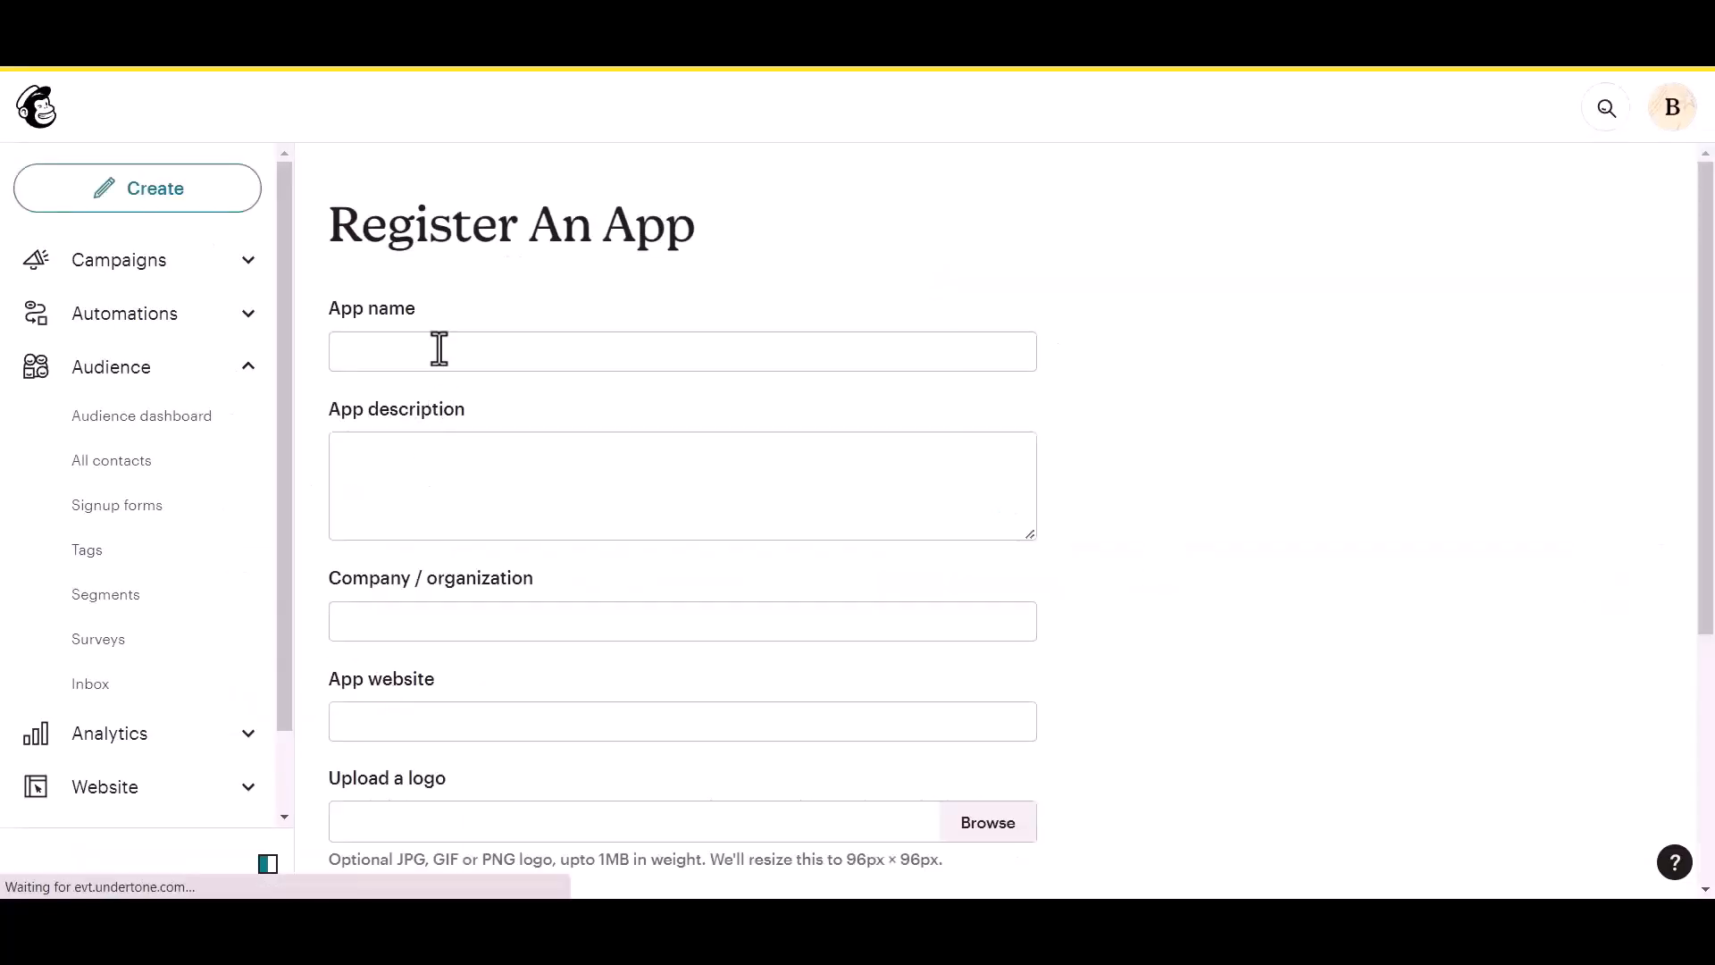
{"action": "left_click", "coordinate": [420, 345]}
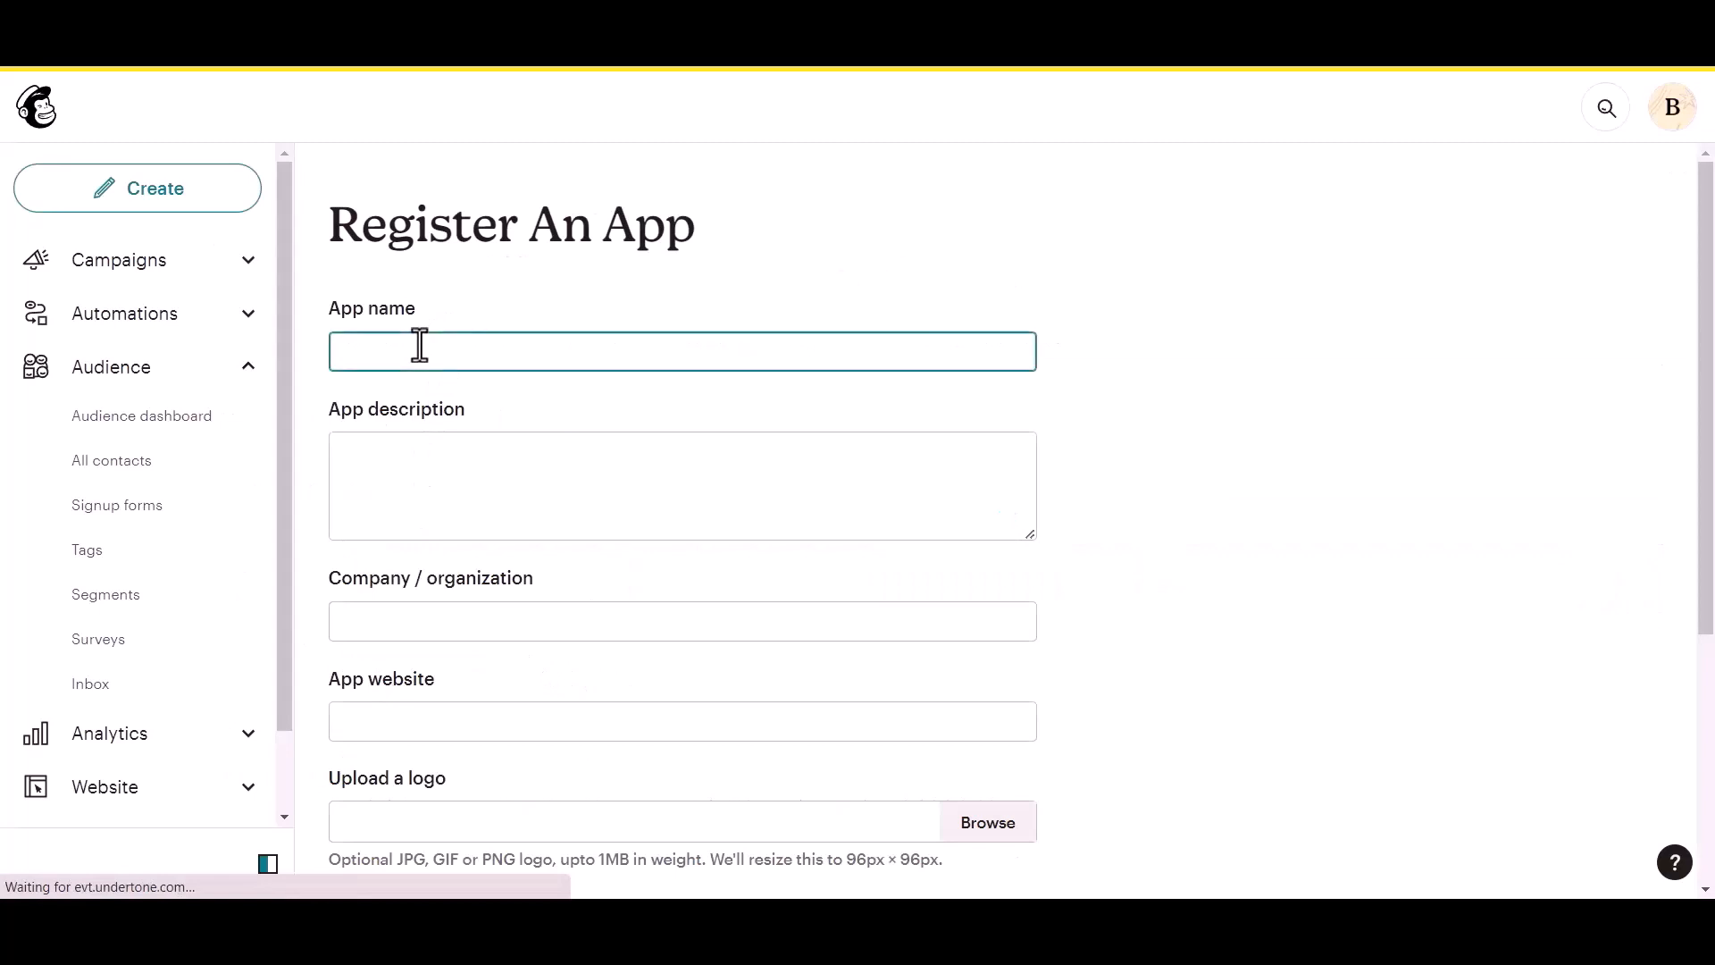
{"action": "type", "text": "Bit Integrations"}
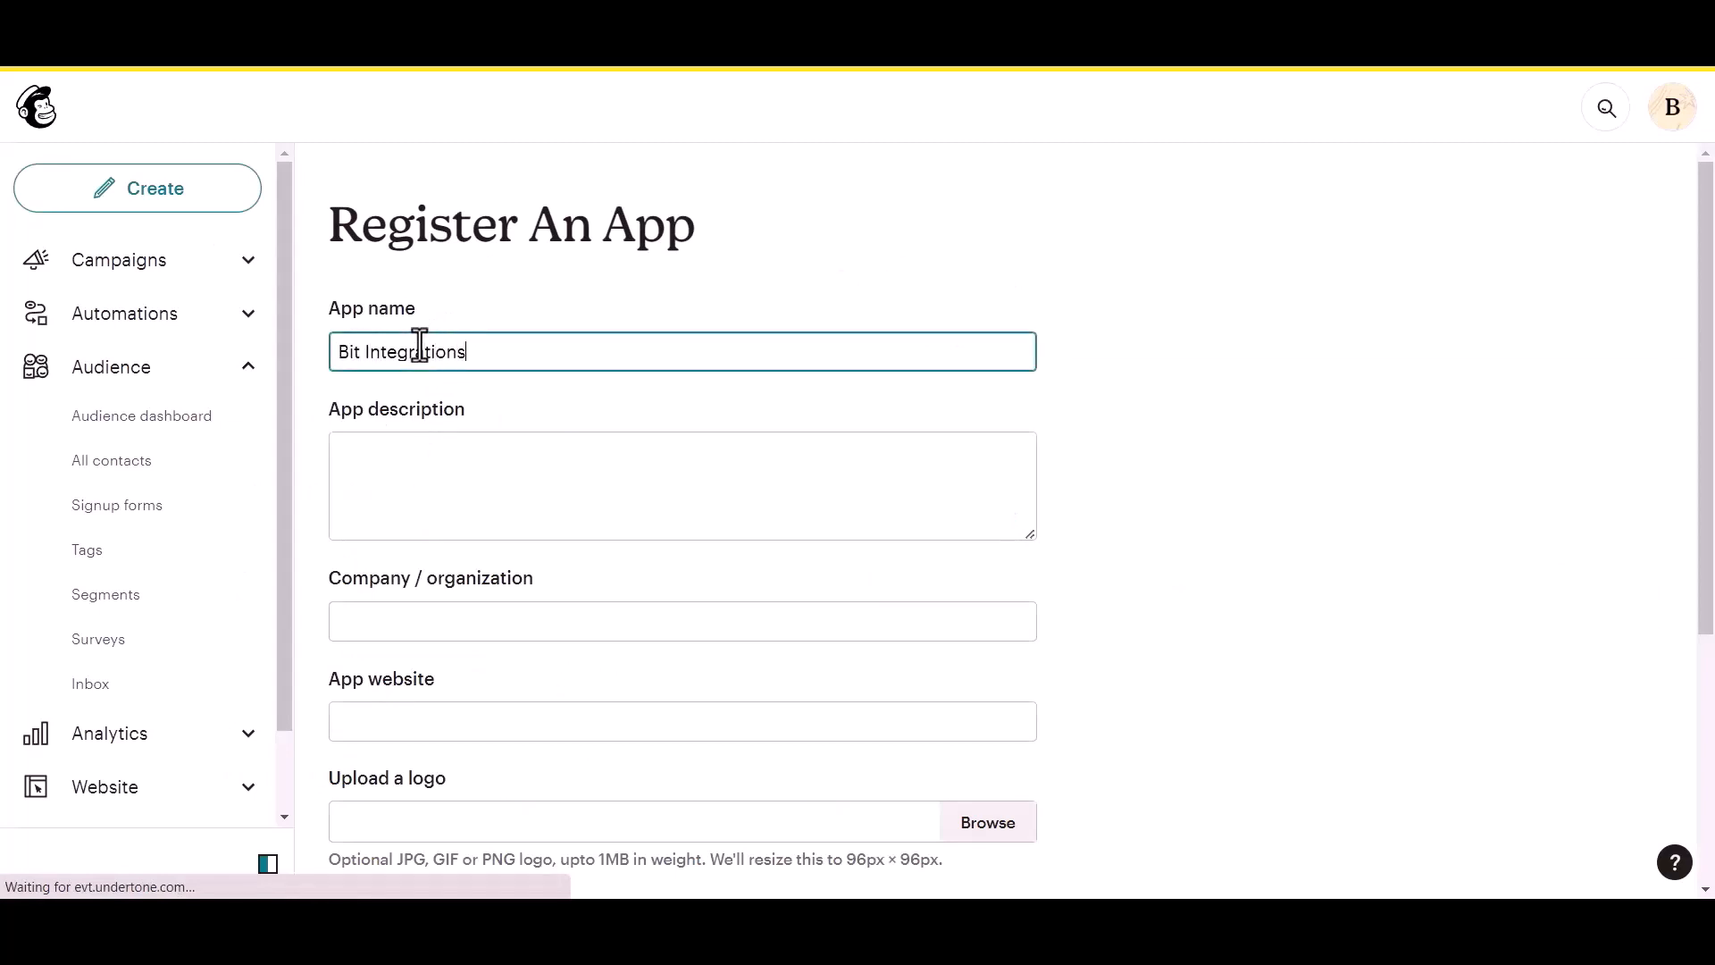
{"action": "left_click", "coordinate": [384, 483]}
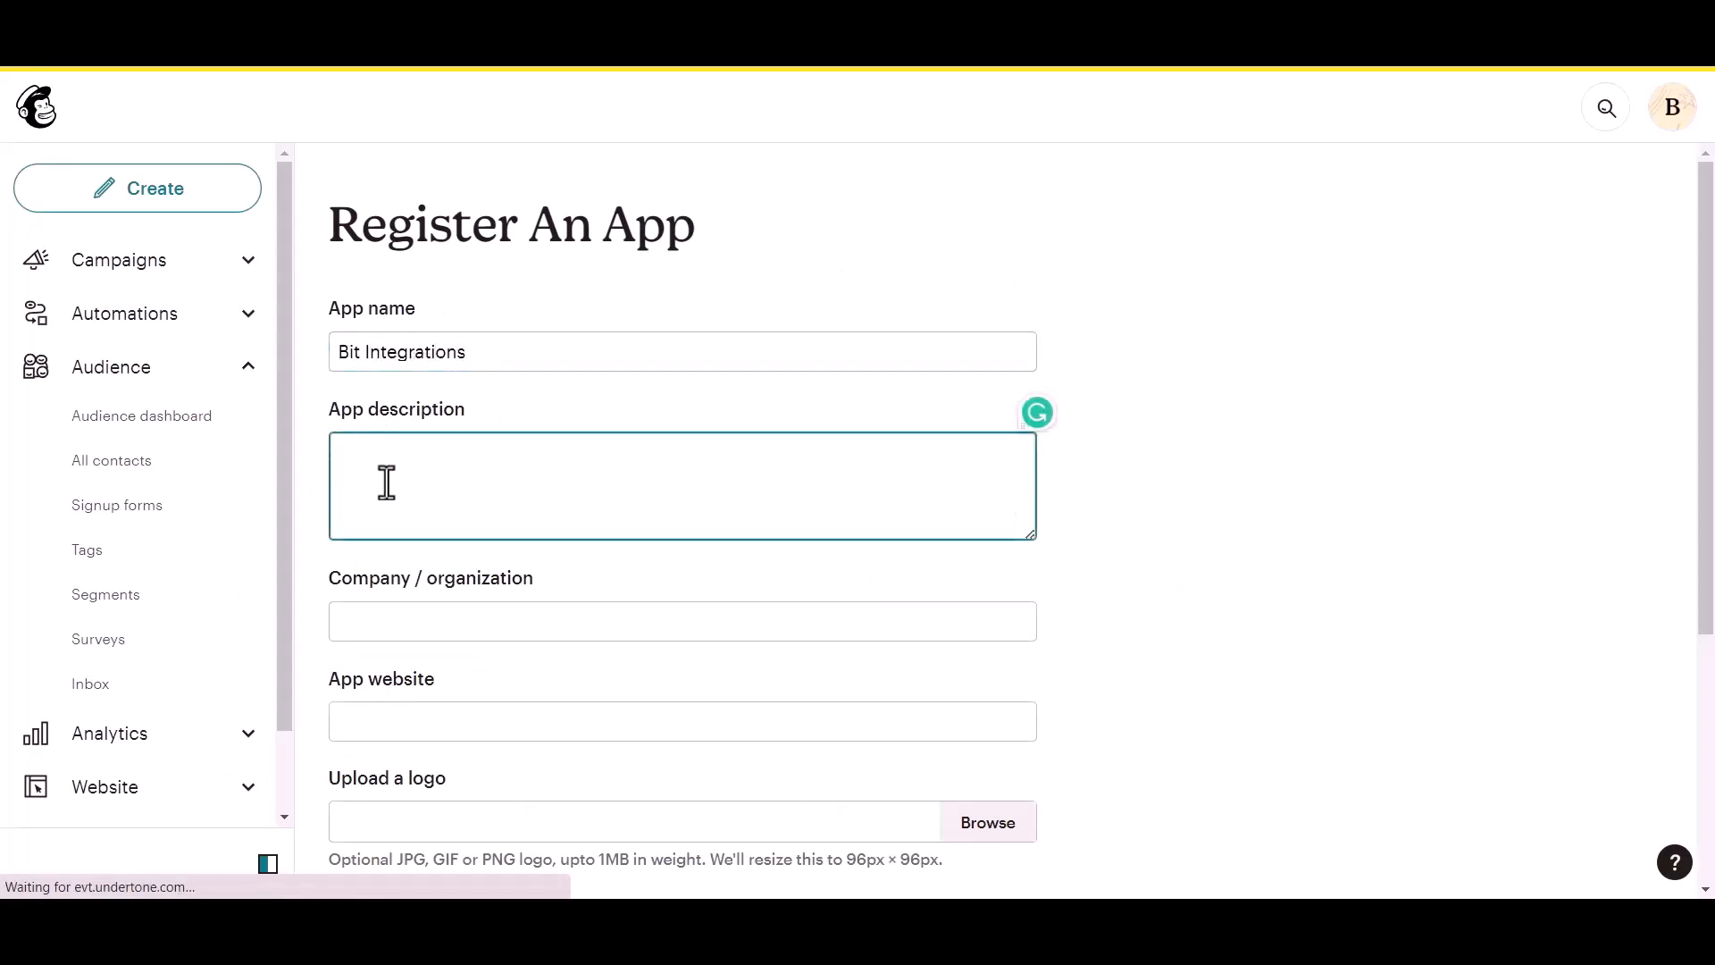
{"action": "type", "text": "test"}
{"action": "left_click", "coordinate": [412, 634]}
{"action": "type", "text": "Bit Apps"}
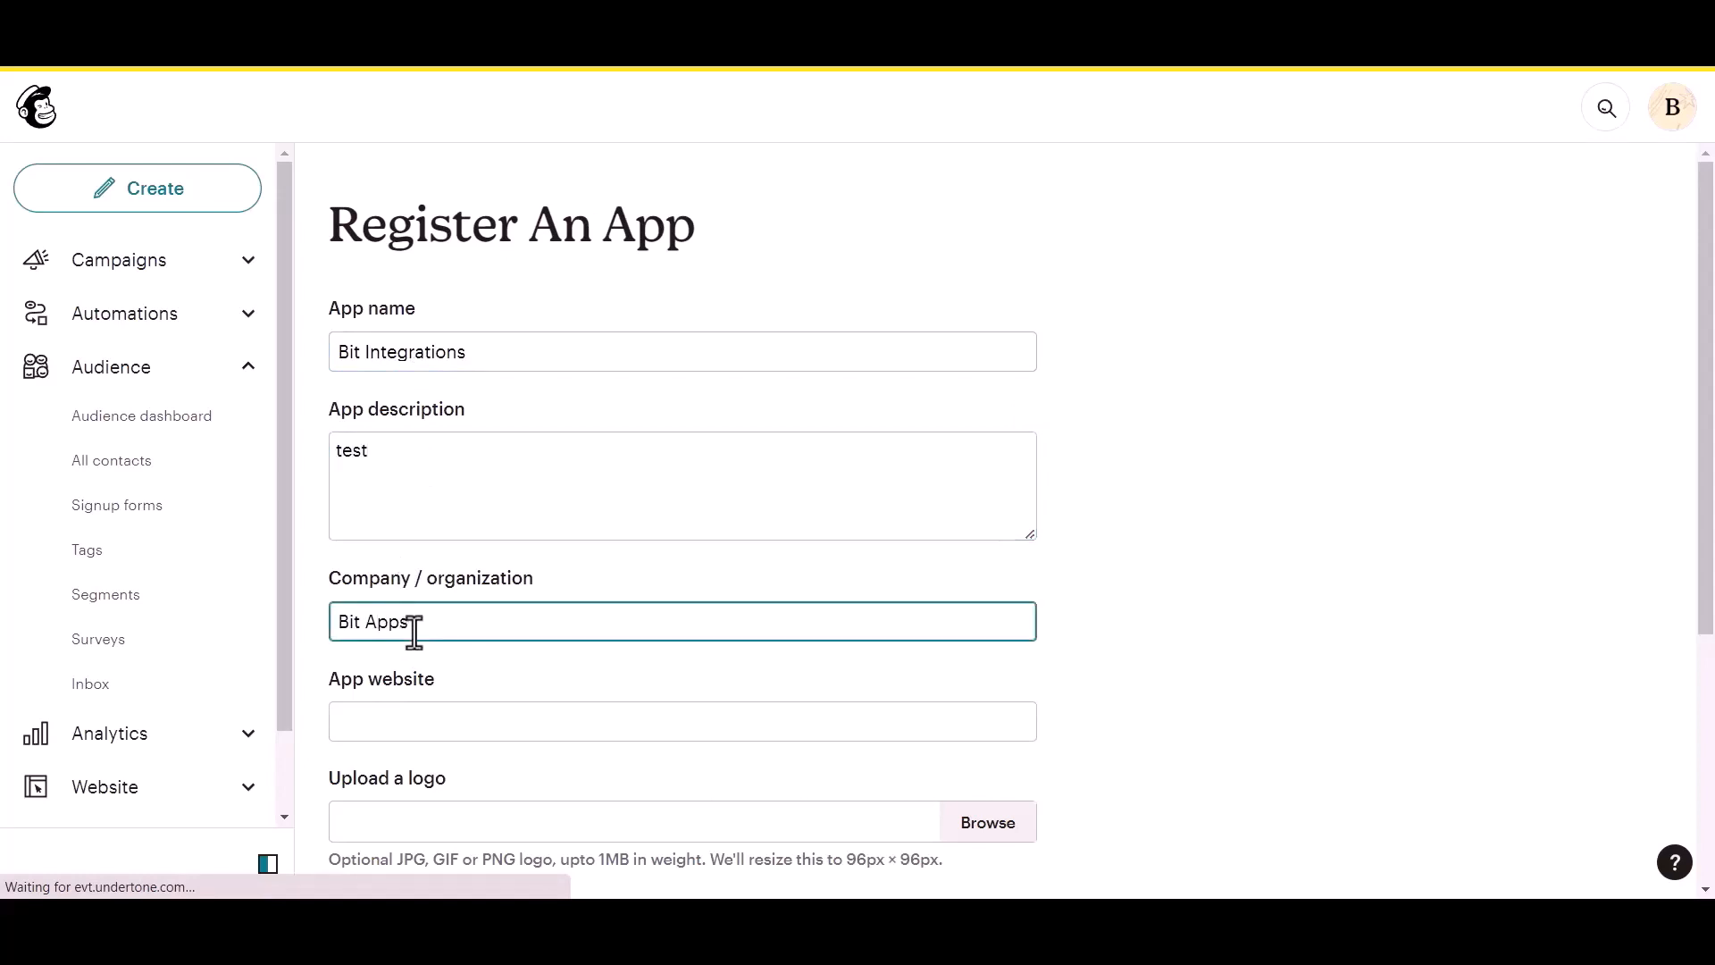
Paste the site's homepage URL as app website and the plugin's authorized redirect URI.
{"action": "scroll", "coordinate": [415, 631], "scroll_direction": "down", "scroll_amount": 1}
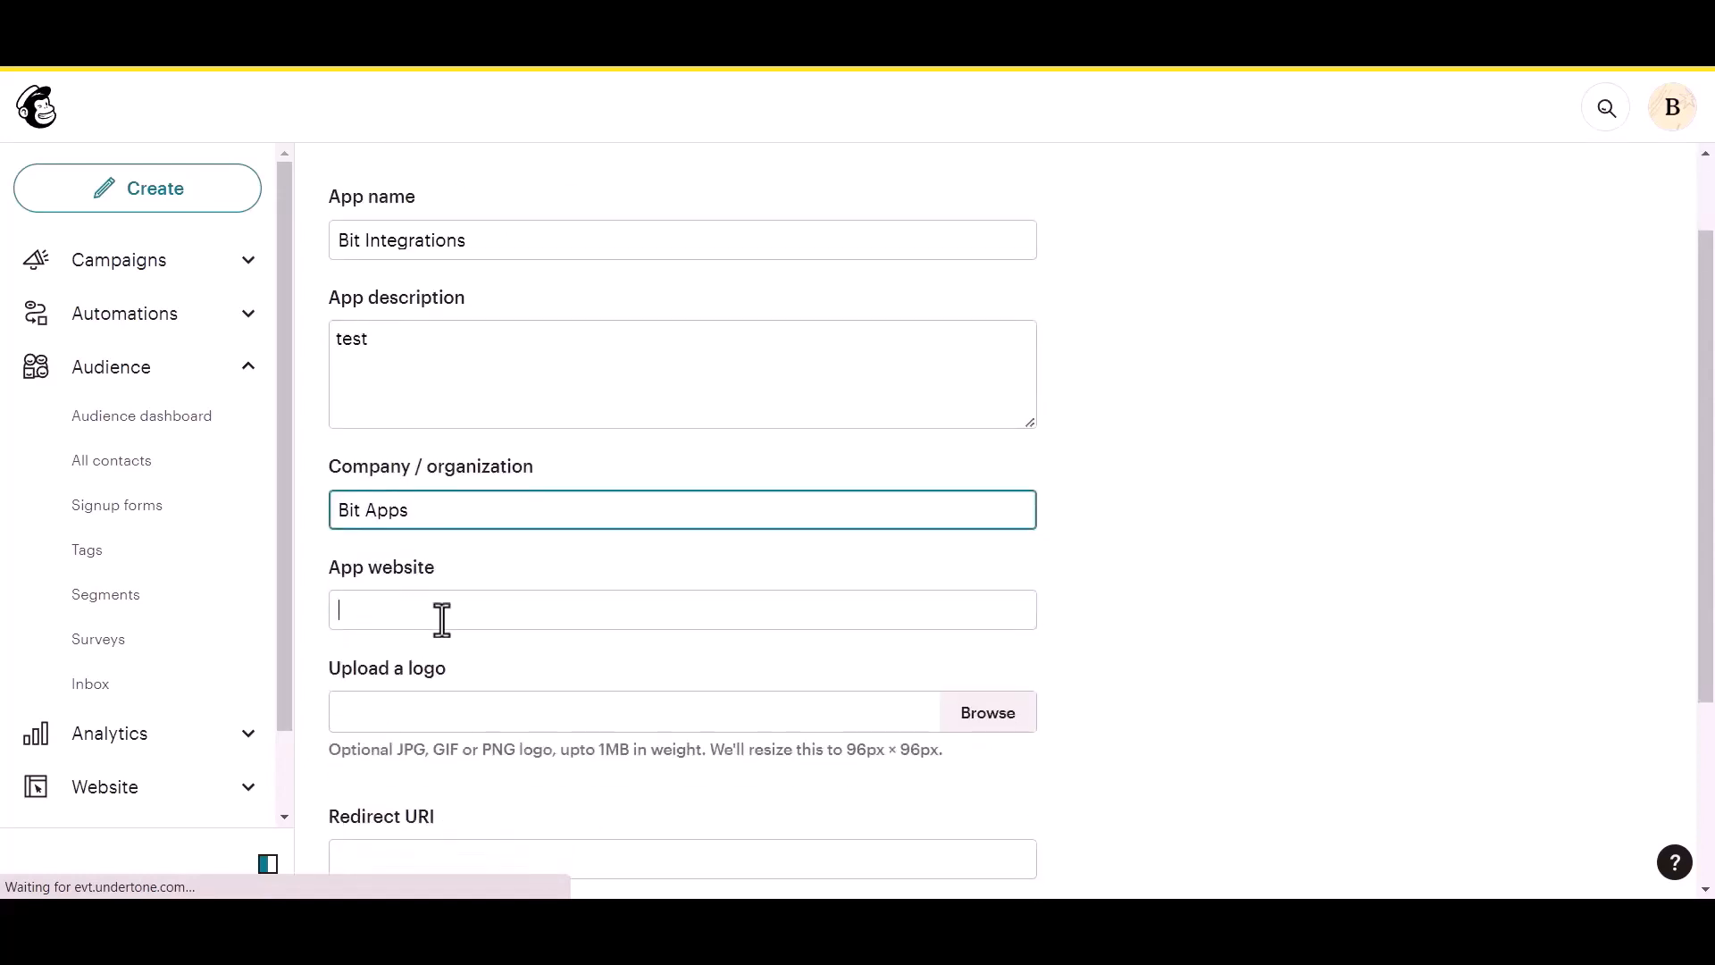
{"action": "left_click", "coordinate": [500, 592]}
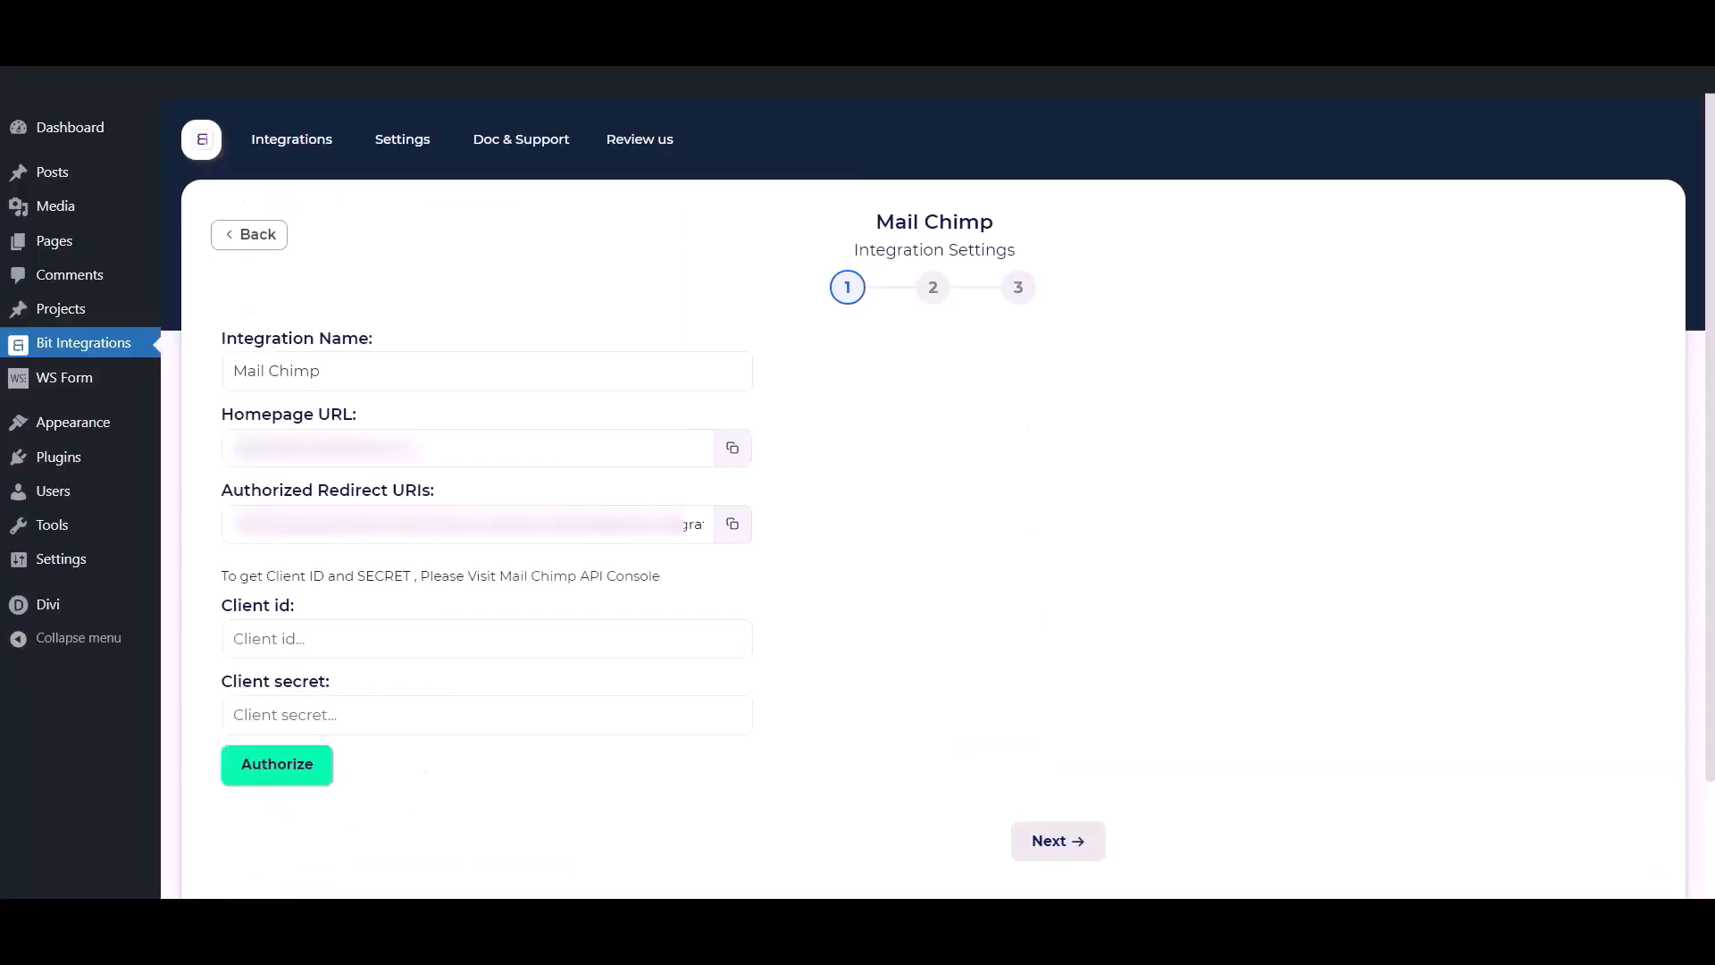
{"action": "left_click", "coordinate": [725, 455]}
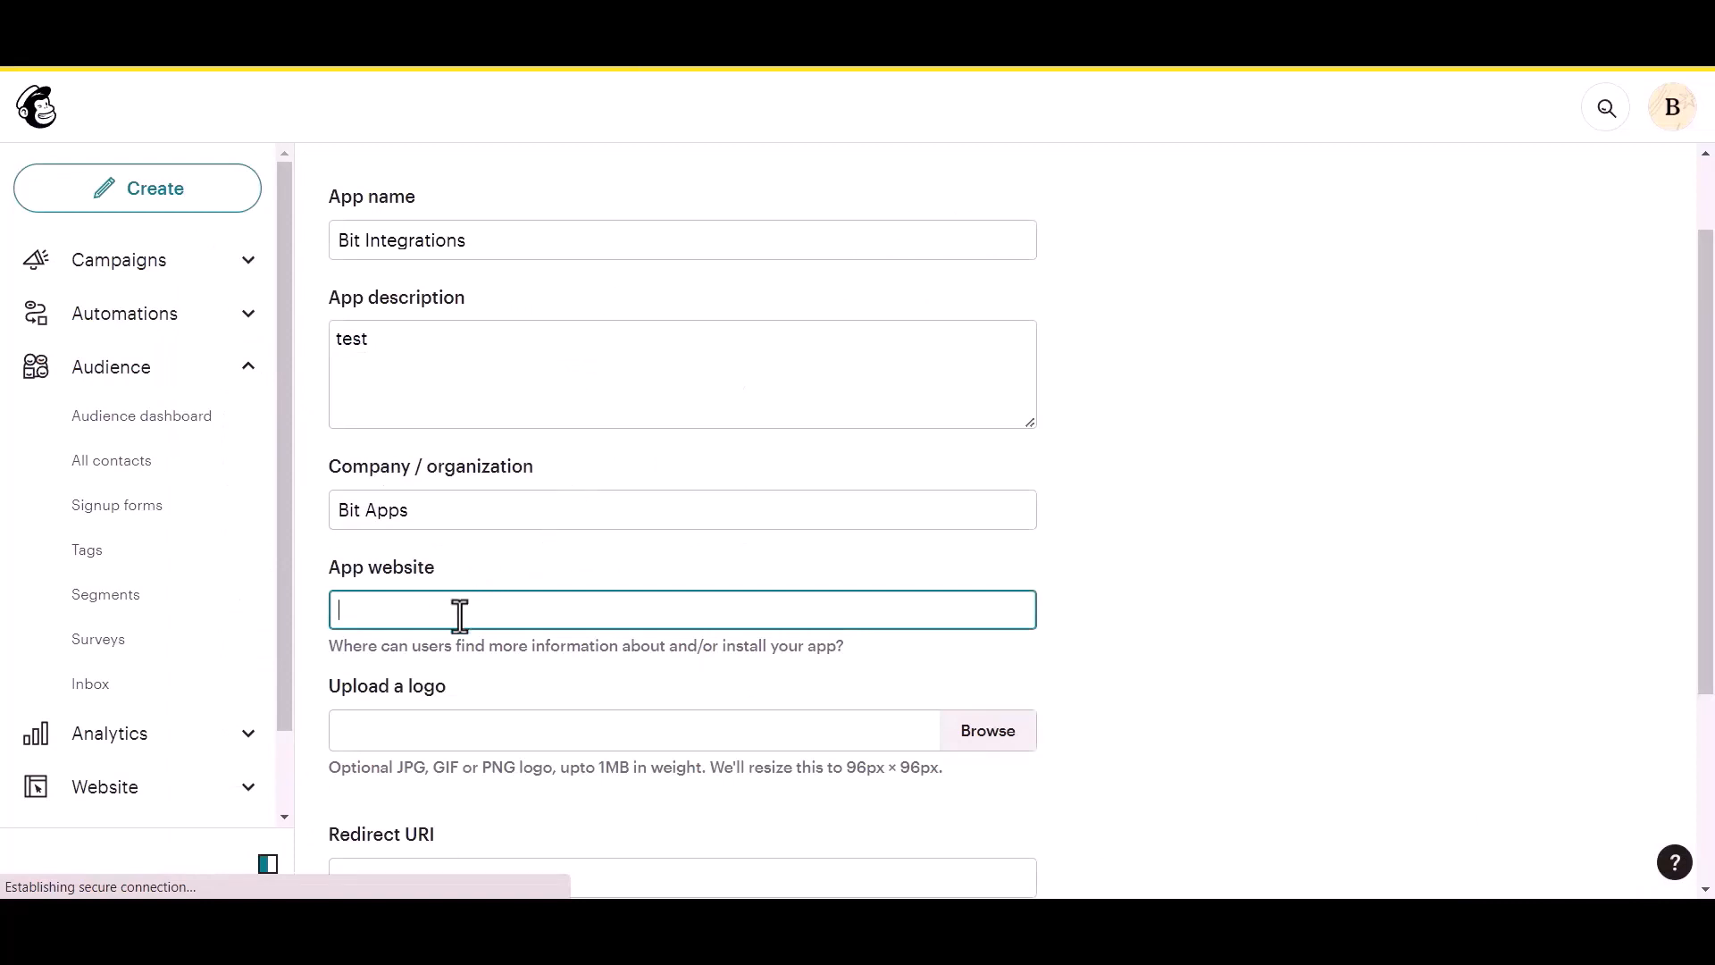
{"action": "key", "text": "ctrl+v"}
{"action": "scroll", "coordinate": [461, 632], "scroll_direction": "down", "scroll_amount": 2}
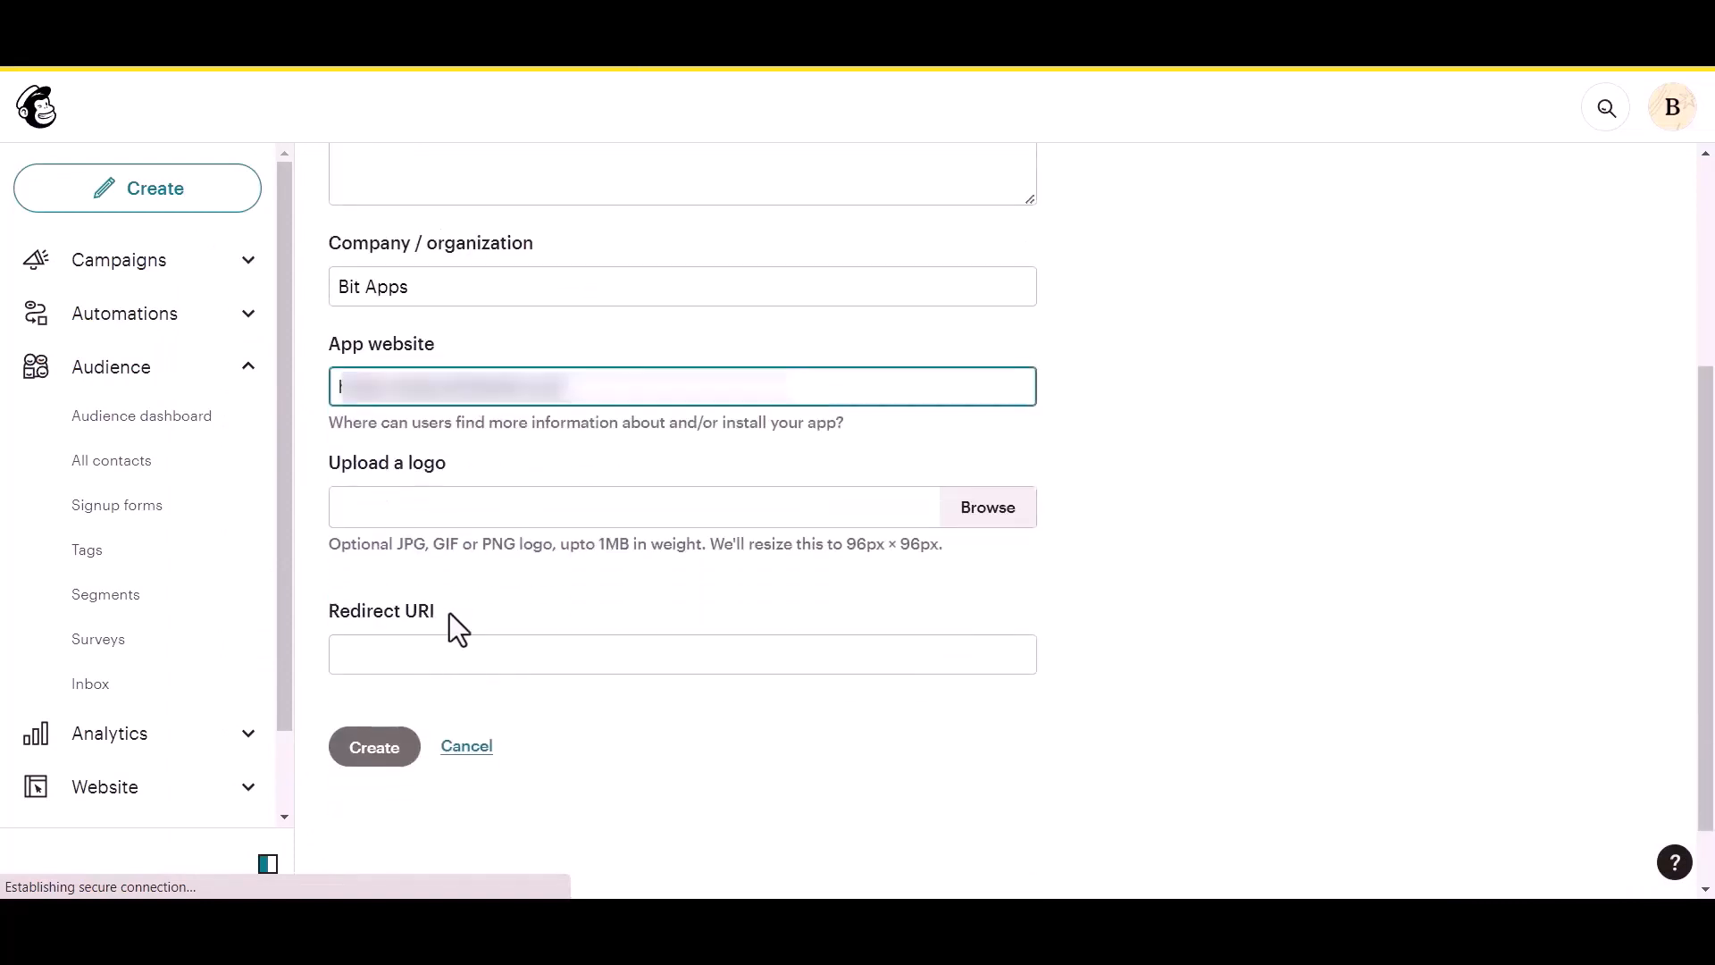
{"action": "left_click", "coordinate": [432, 655]}
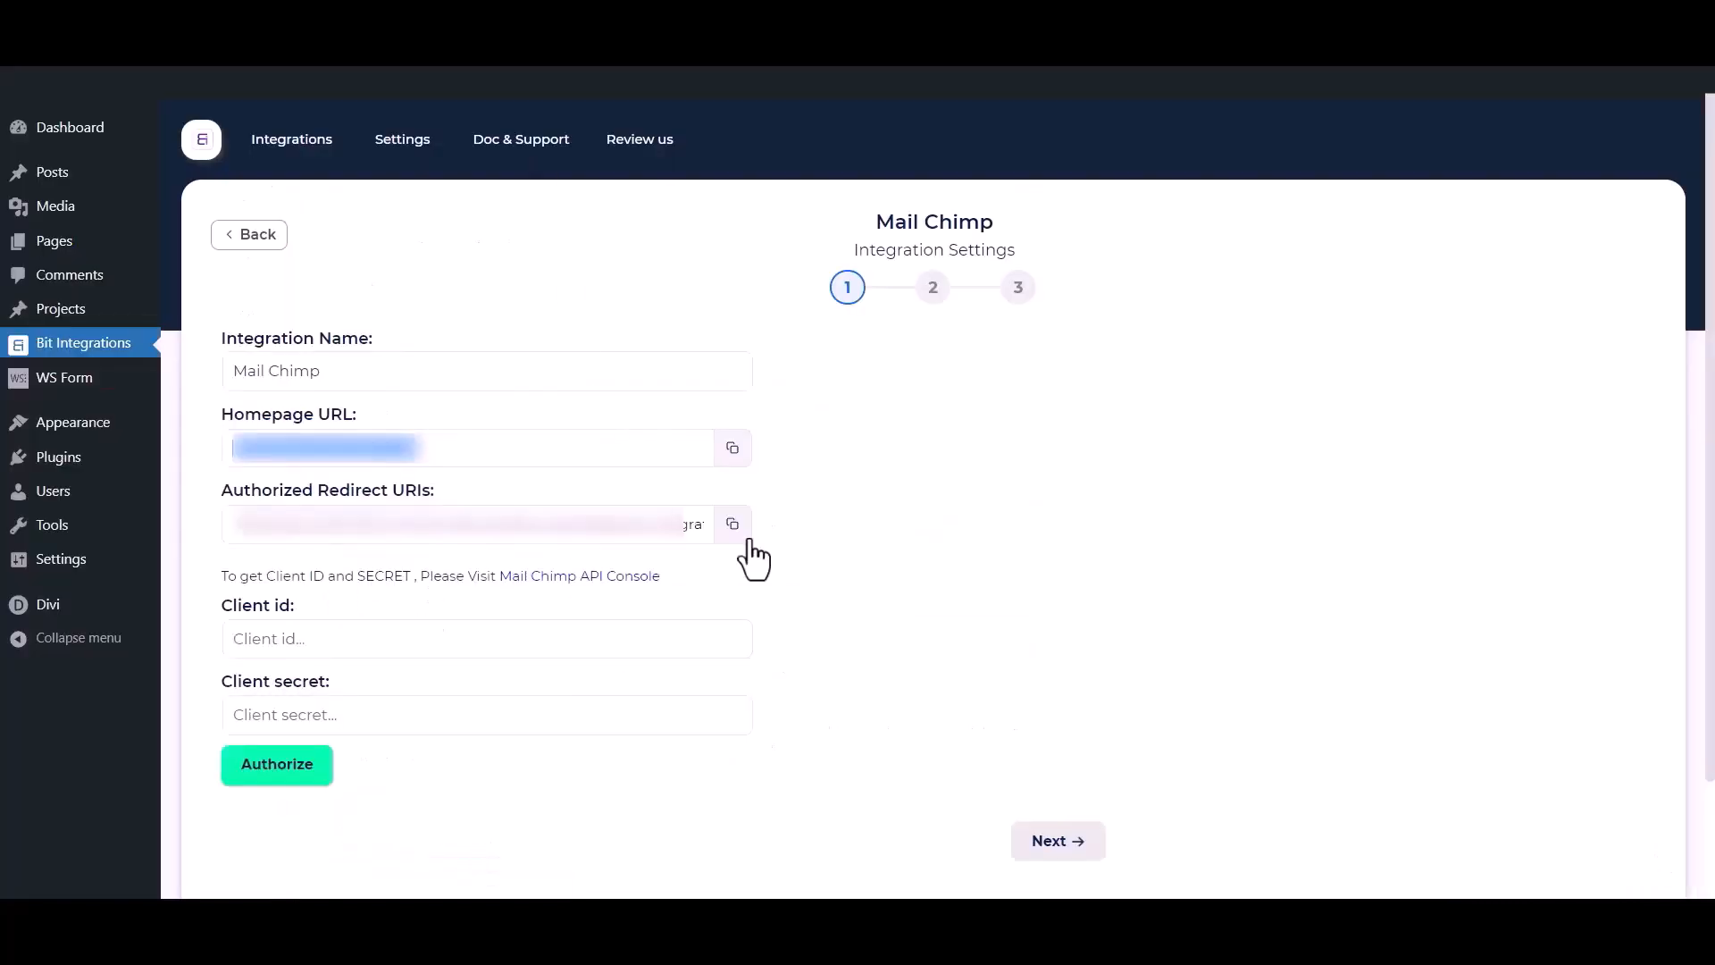
{"action": "left_click", "coordinate": [728, 527]}
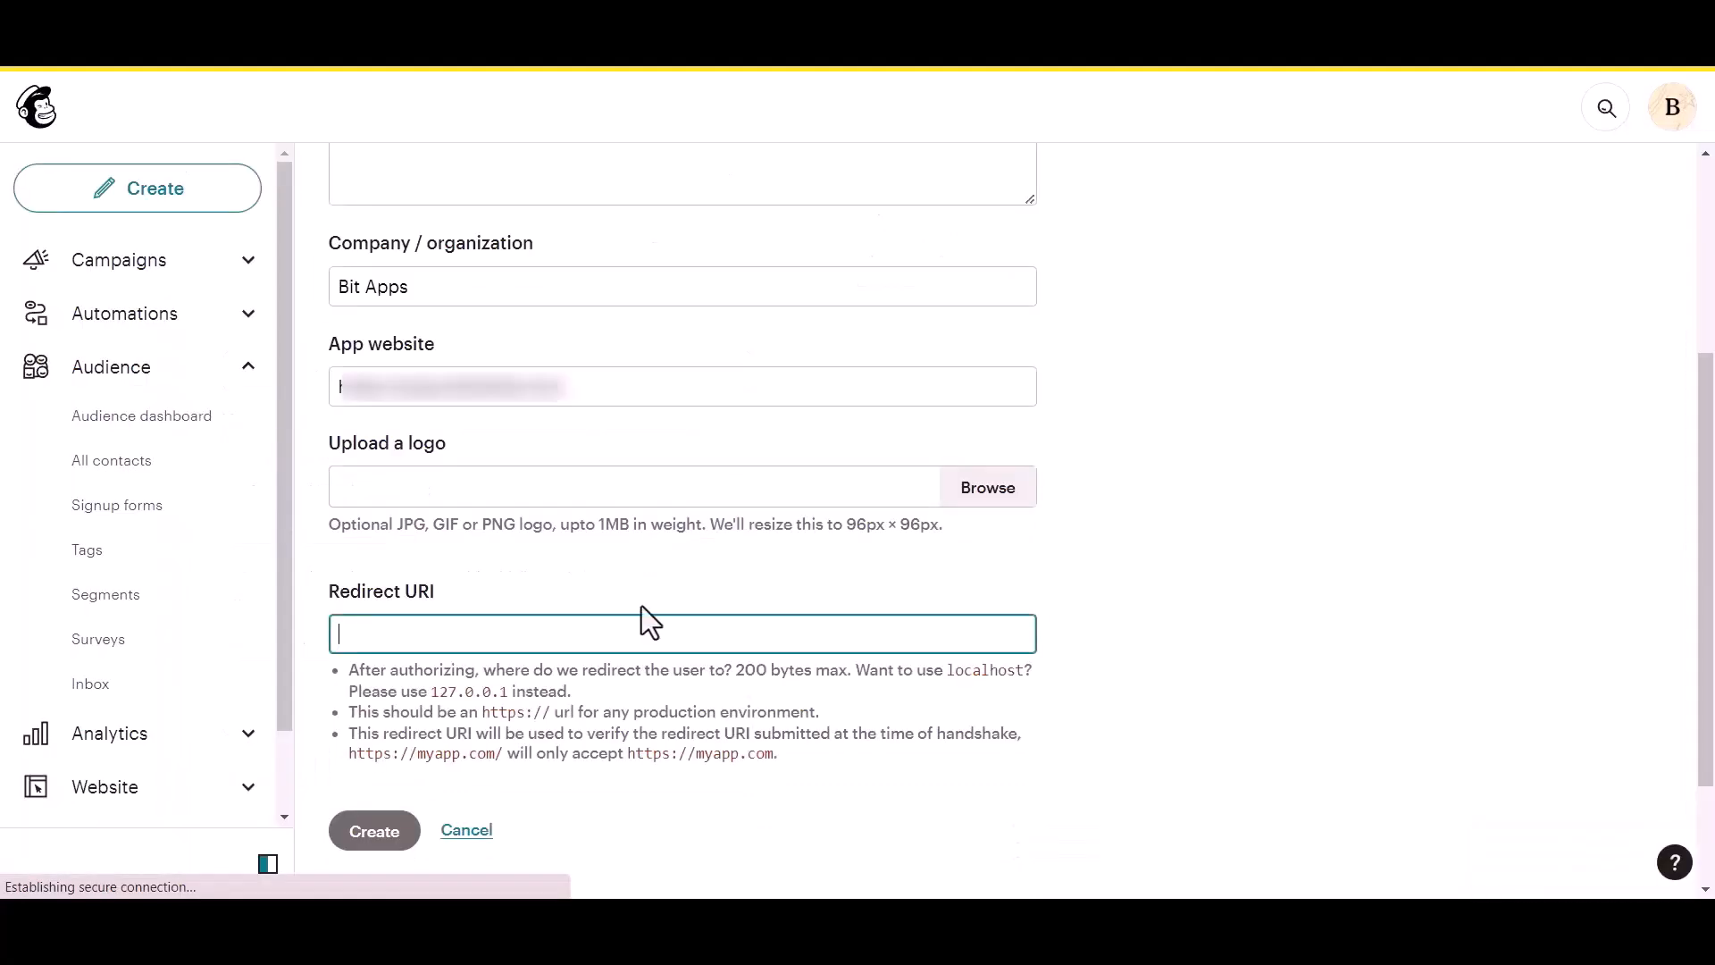
{"action": "key", "text": "ctrl+v"}
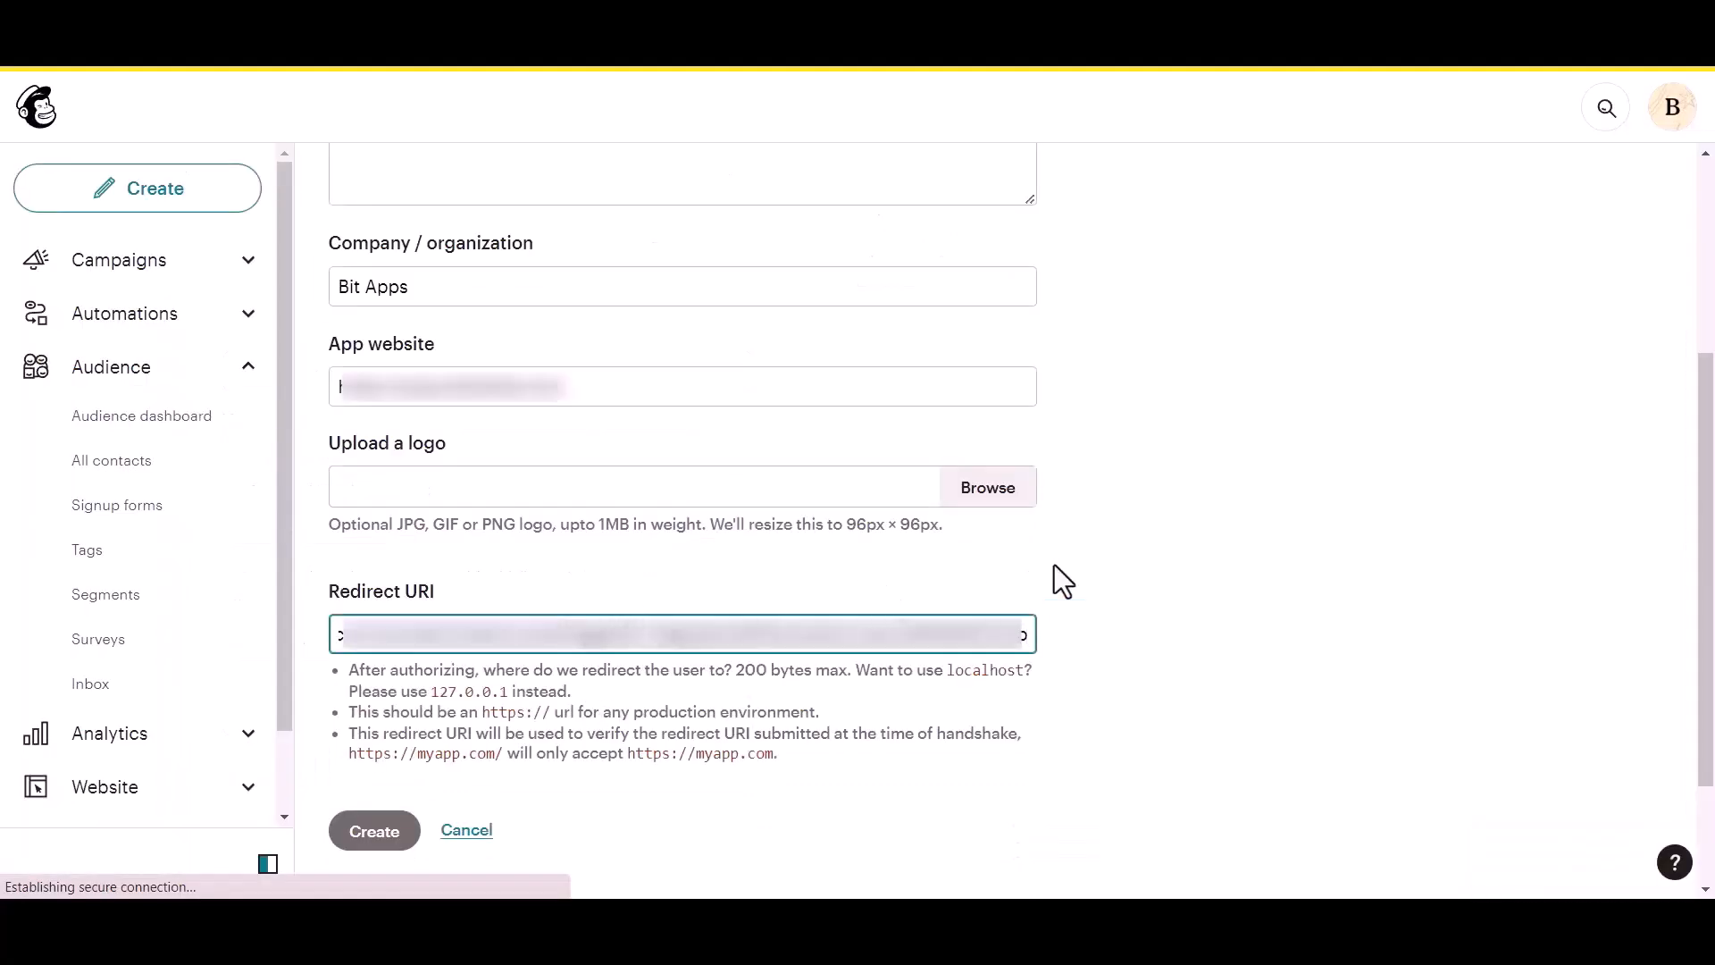
{"action": "left_click", "coordinate": [1054, 566]}
Create the app and copy its generated Client ID.
{"action": "left_click", "coordinate": [374, 672]}
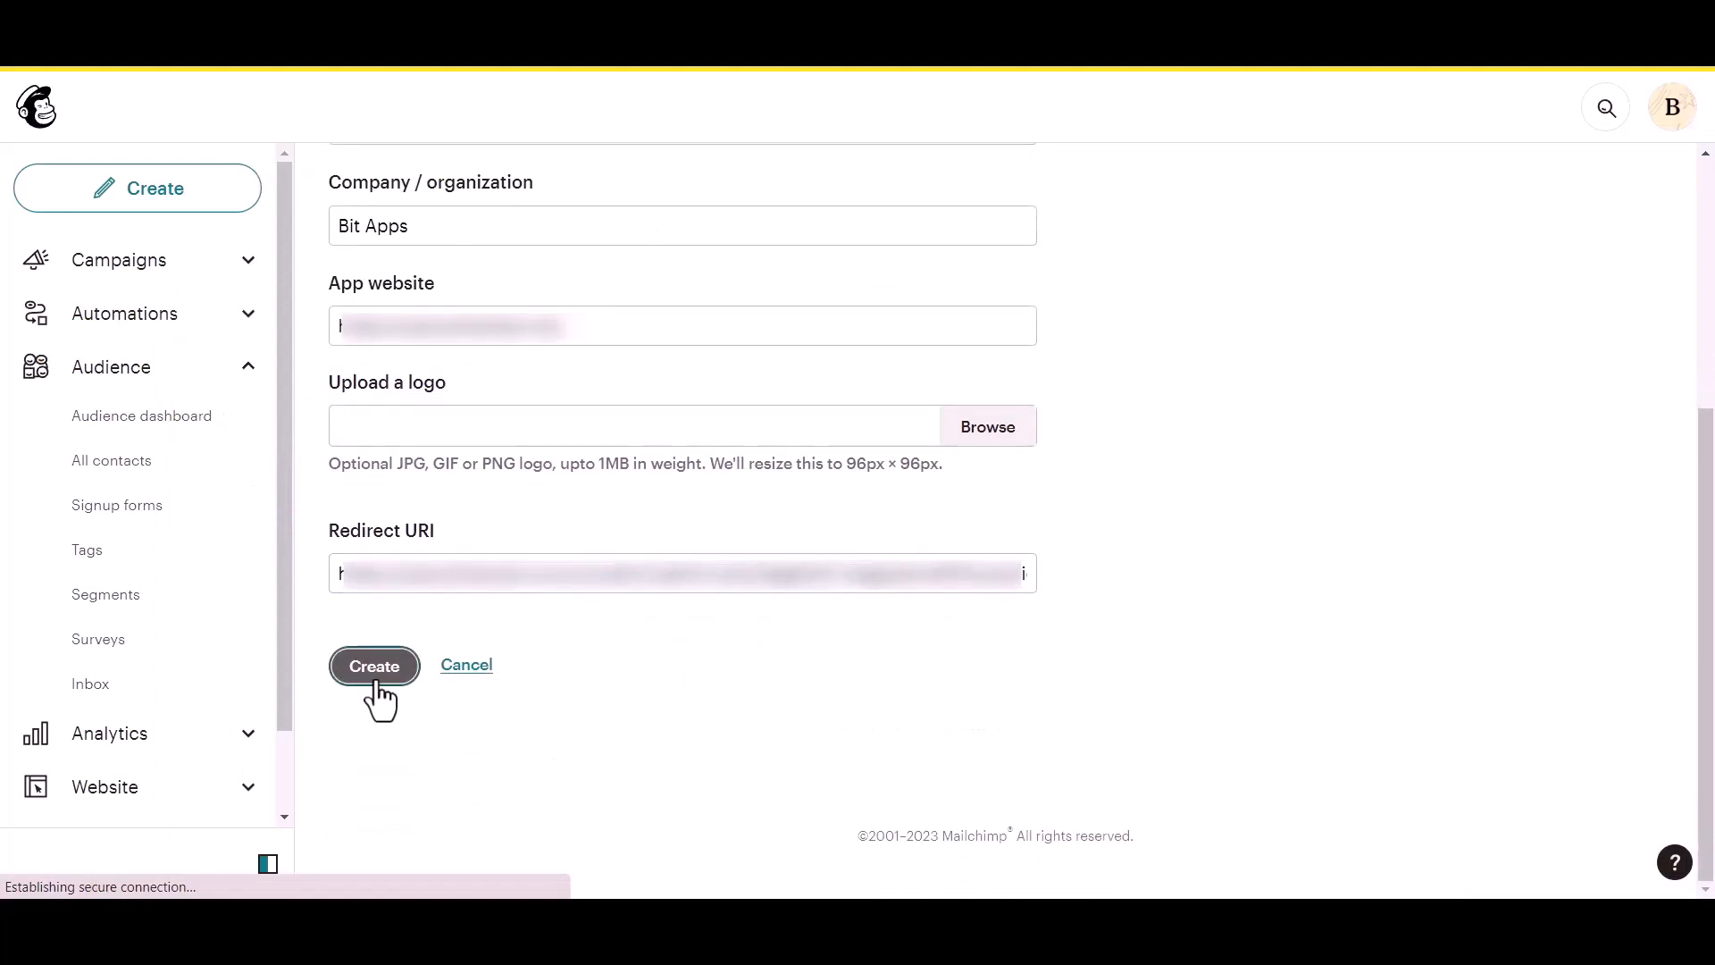
{"action": "left_click_drag", "start_coordinate": [384, 425], "coordinate": [459, 426]}
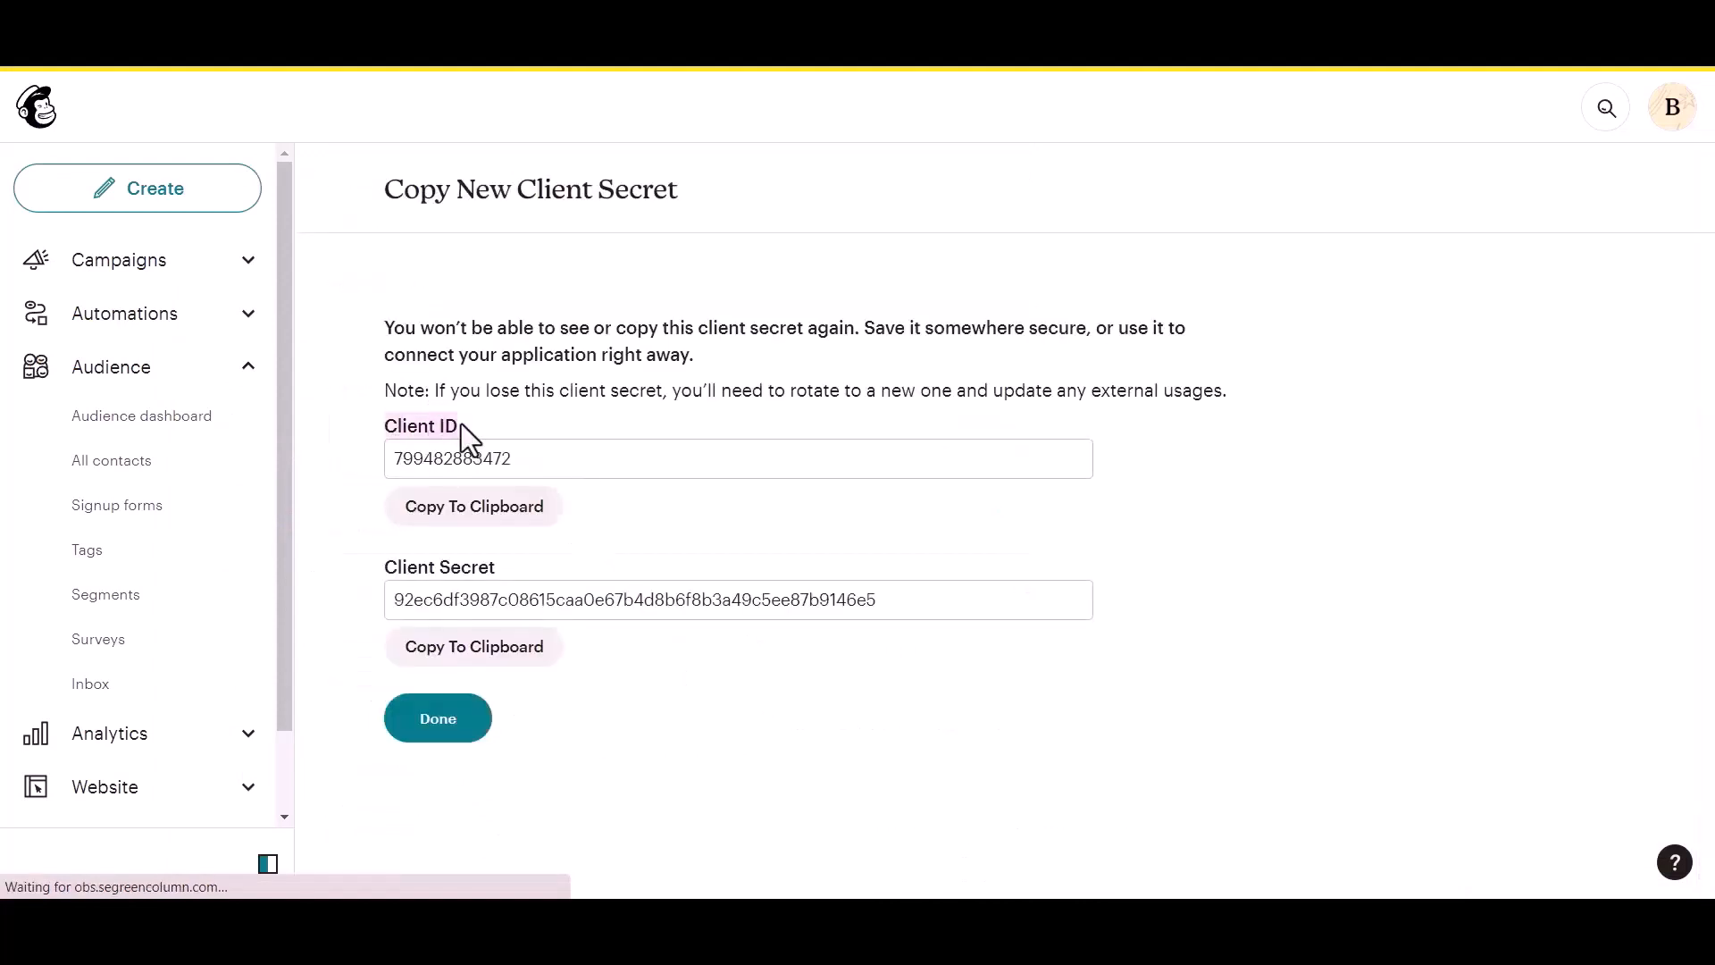
{"action": "left_click_drag", "start_coordinate": [375, 566], "coordinate": [493, 567]}
{"action": "left_click", "coordinate": [535, 548]}
{"action": "left_click", "coordinate": [518, 509]}
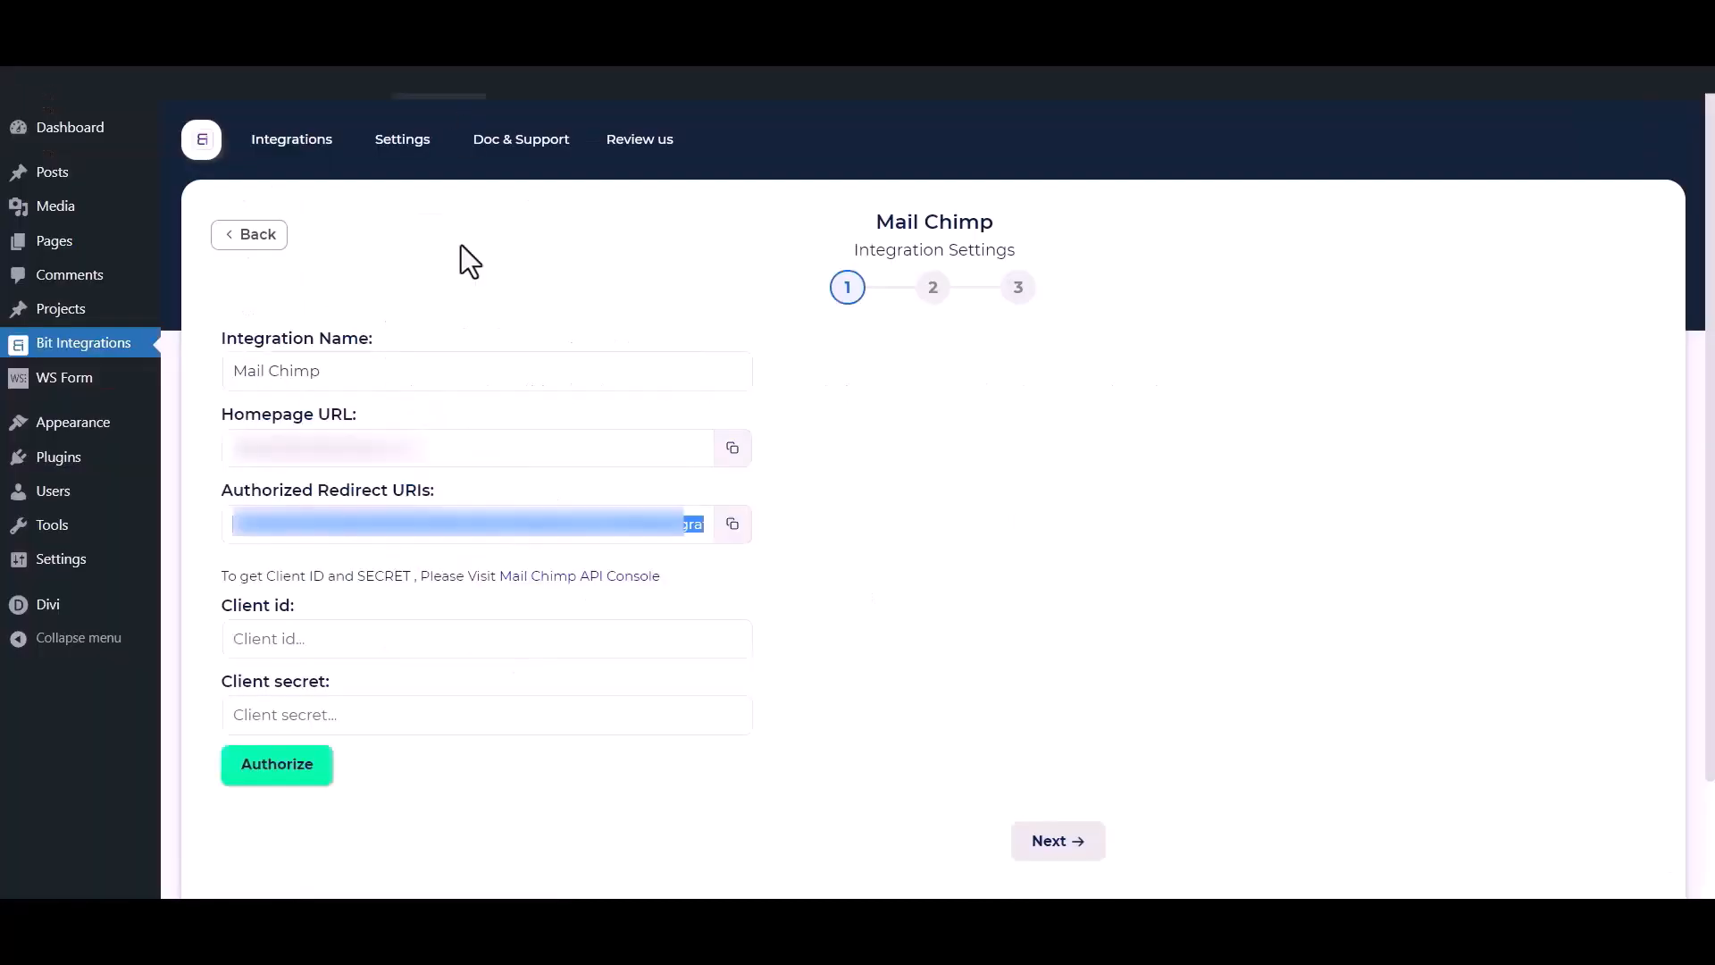
Paste the Mailchimp client ID and client secret into the Mail Chimp integration's fields.
{"action": "left_click", "coordinate": [454, 657]}
{"action": "key", "text": "ctrl+v"}
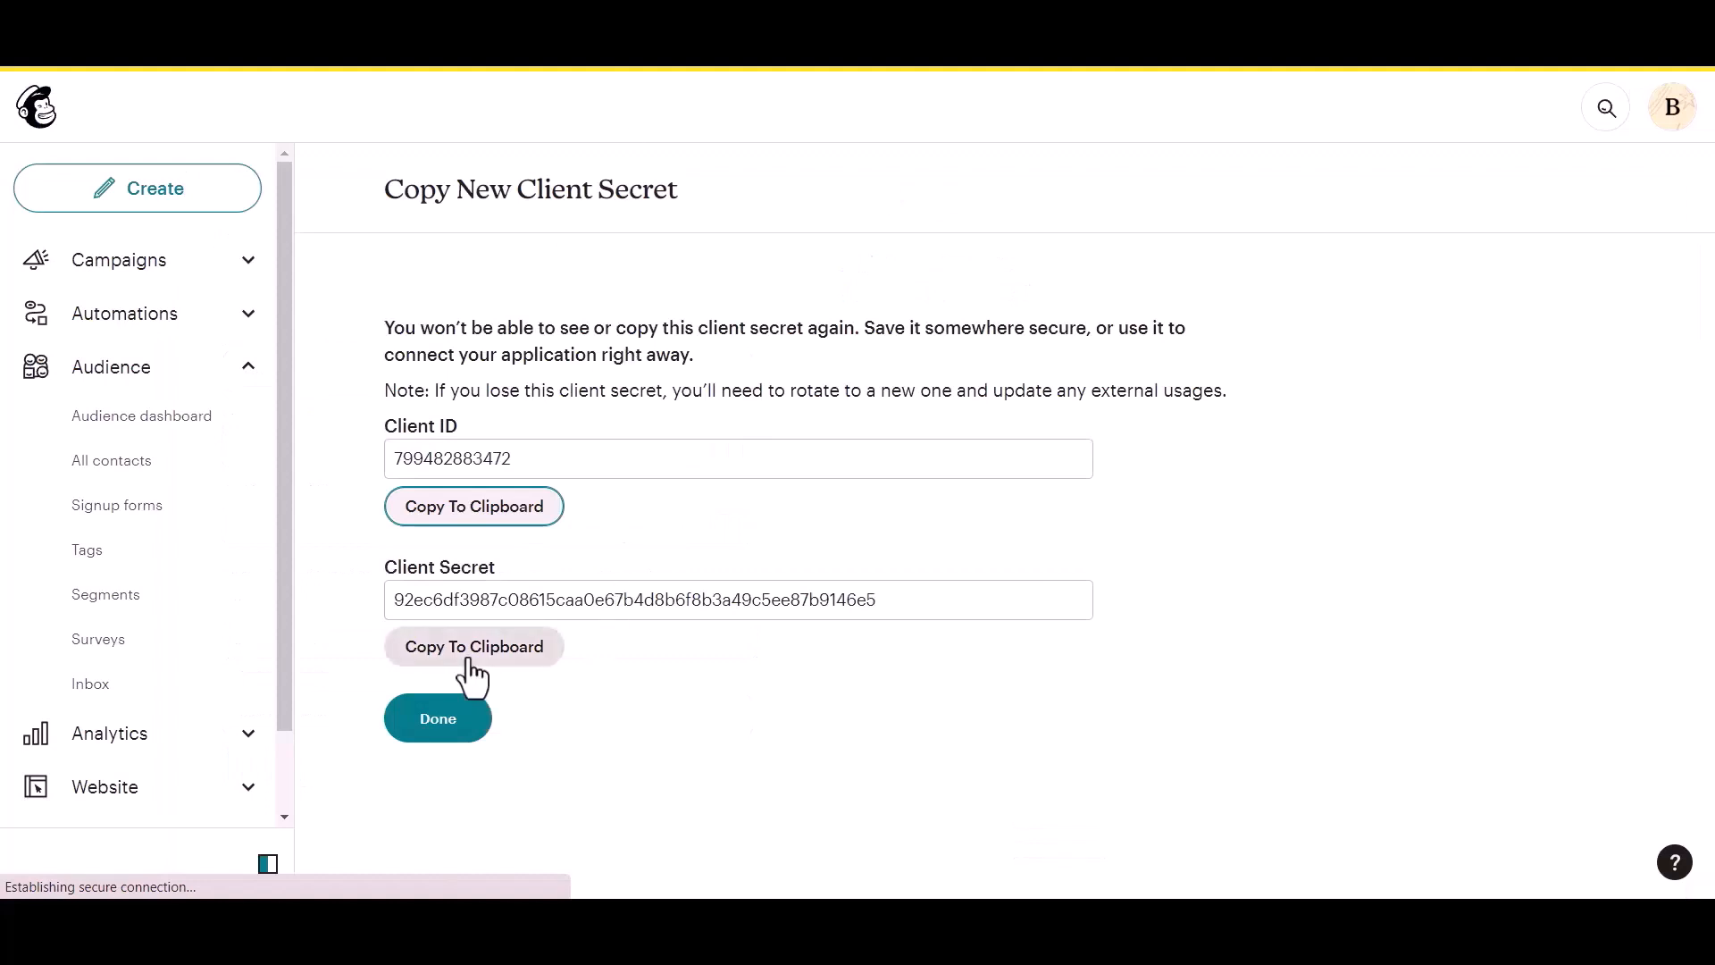
{"action": "left_click", "coordinate": [469, 663]}
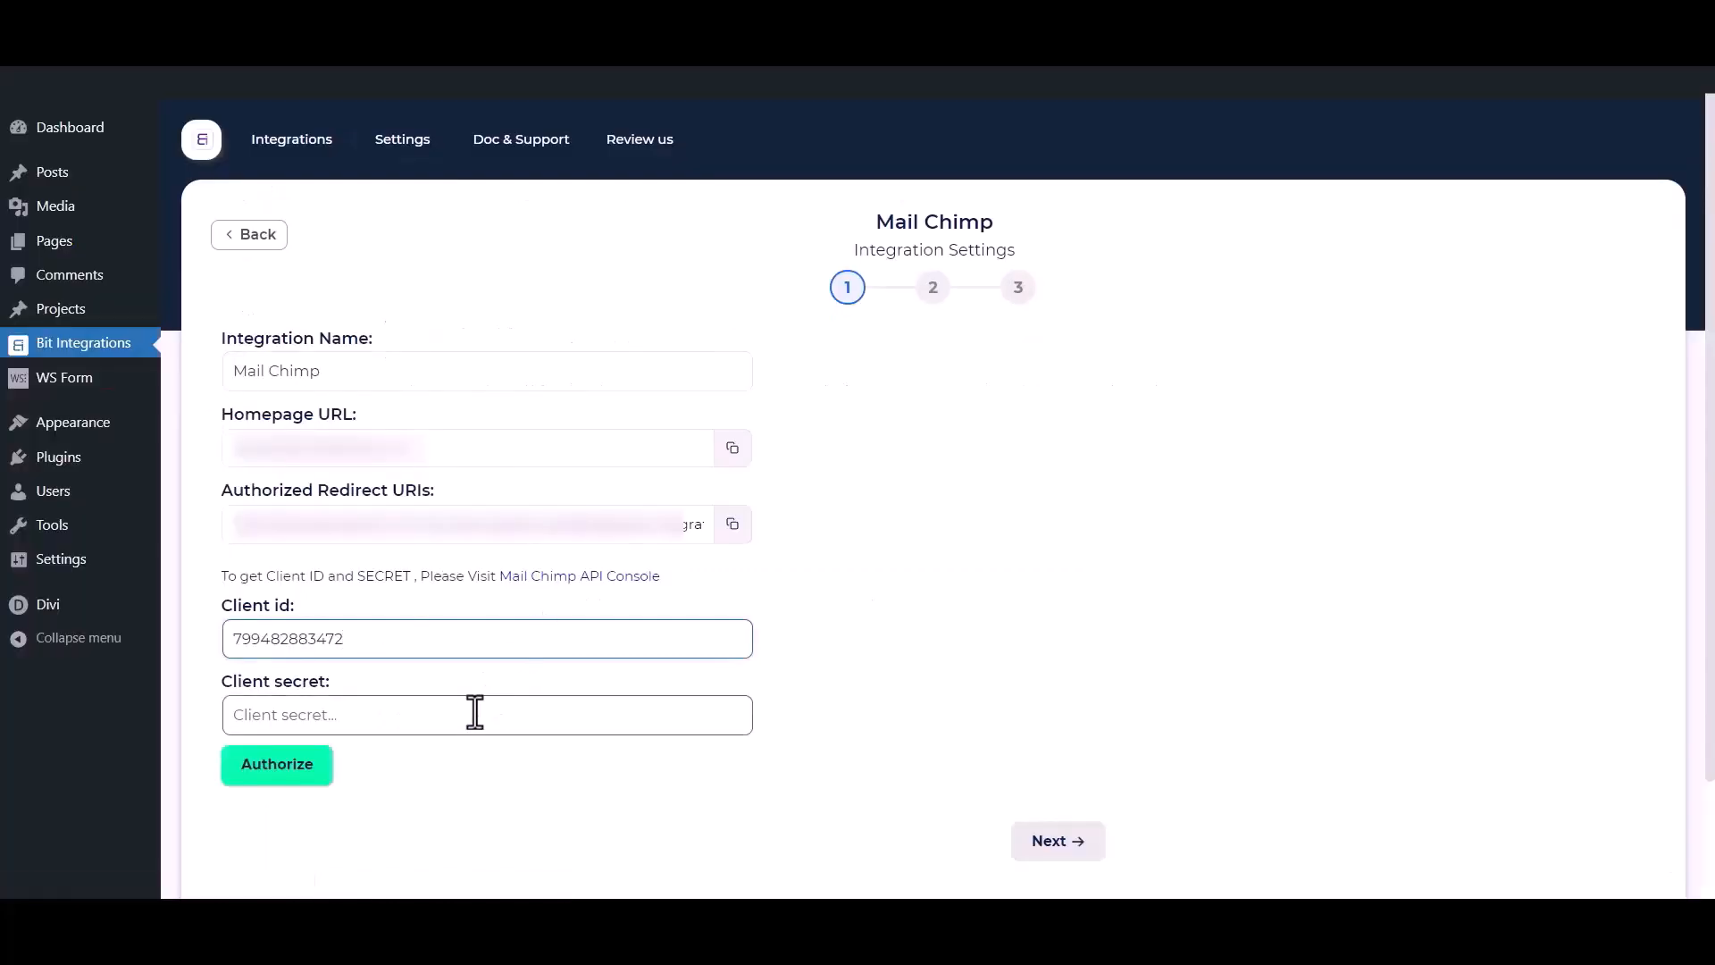
{"action": "left_click", "coordinate": [474, 712]}
{"action": "key", "text": "ctrl+v"}
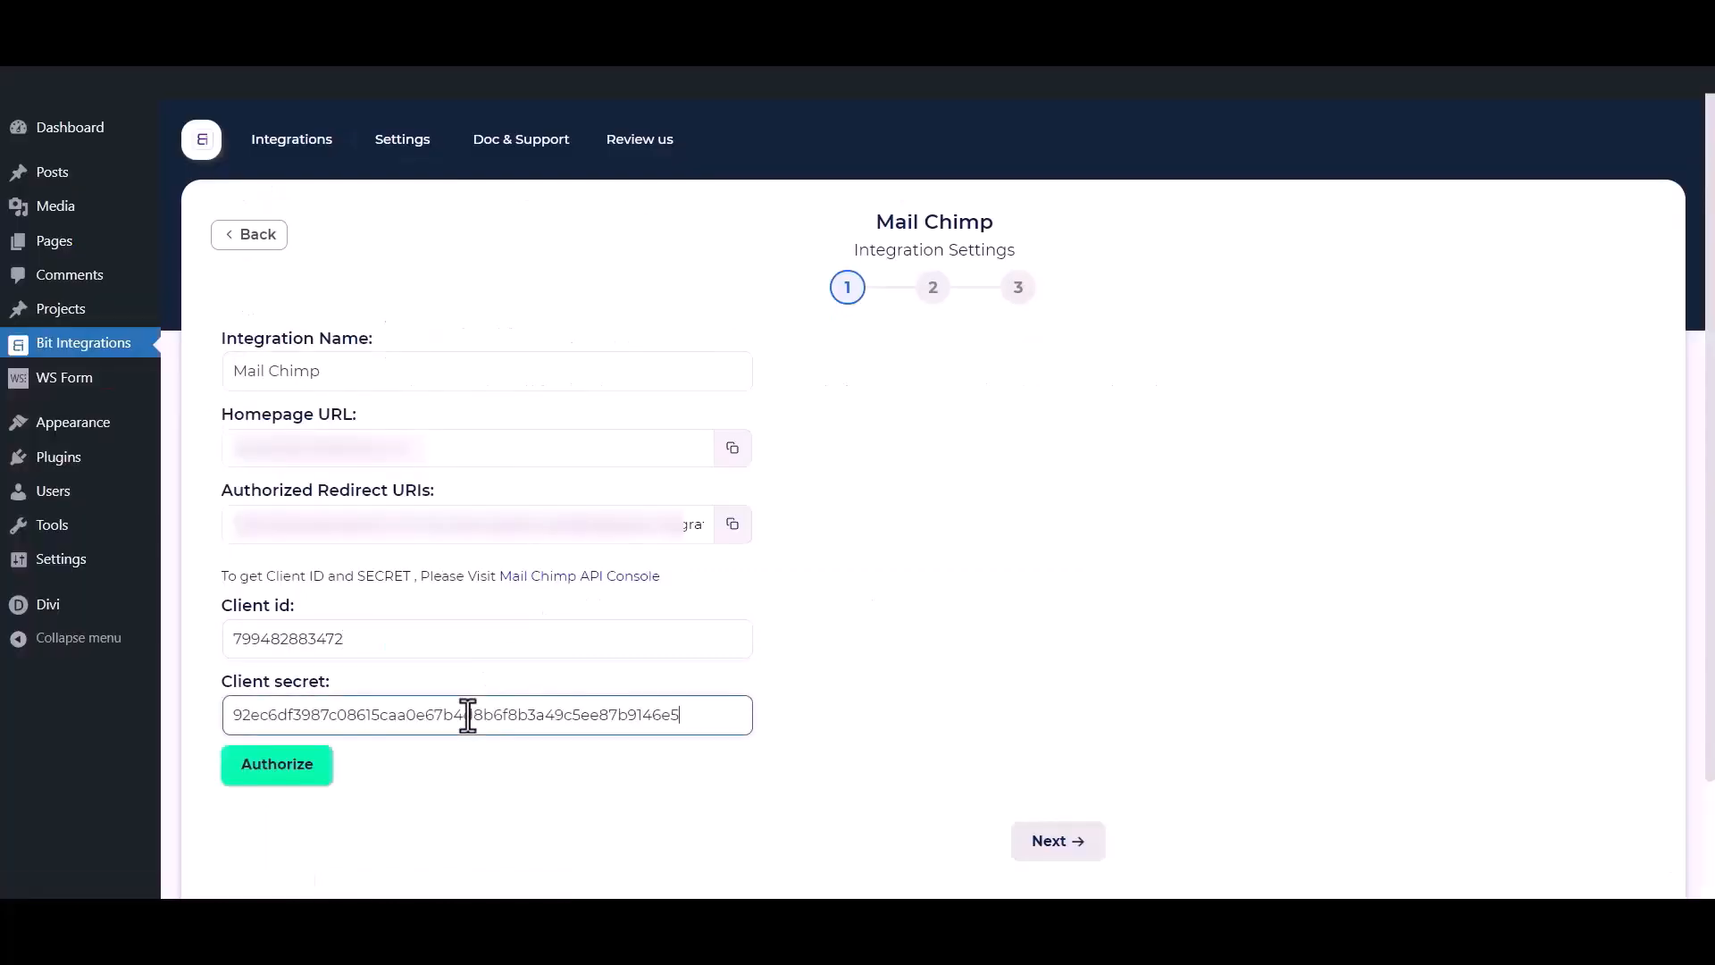
{"action": "left_click", "coordinate": [491, 826]}
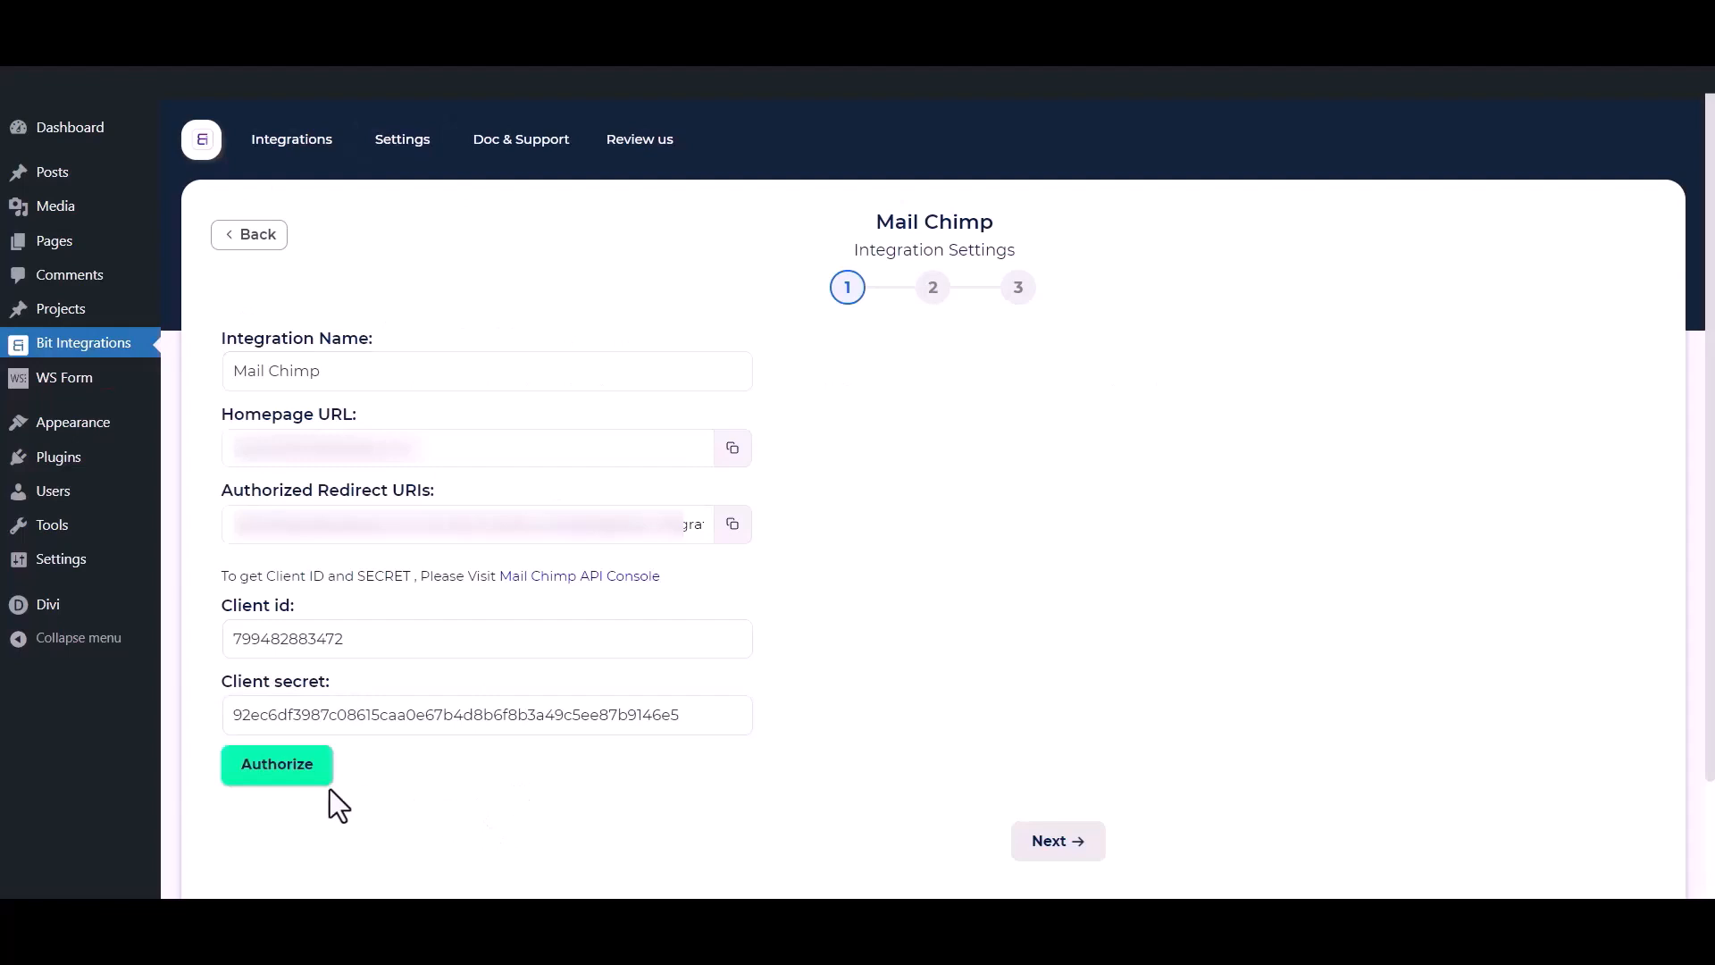
Authorize the integration by logging in to Mailchimp and allowing Bit Integrations access.
{"action": "left_click", "coordinate": [277, 765]}
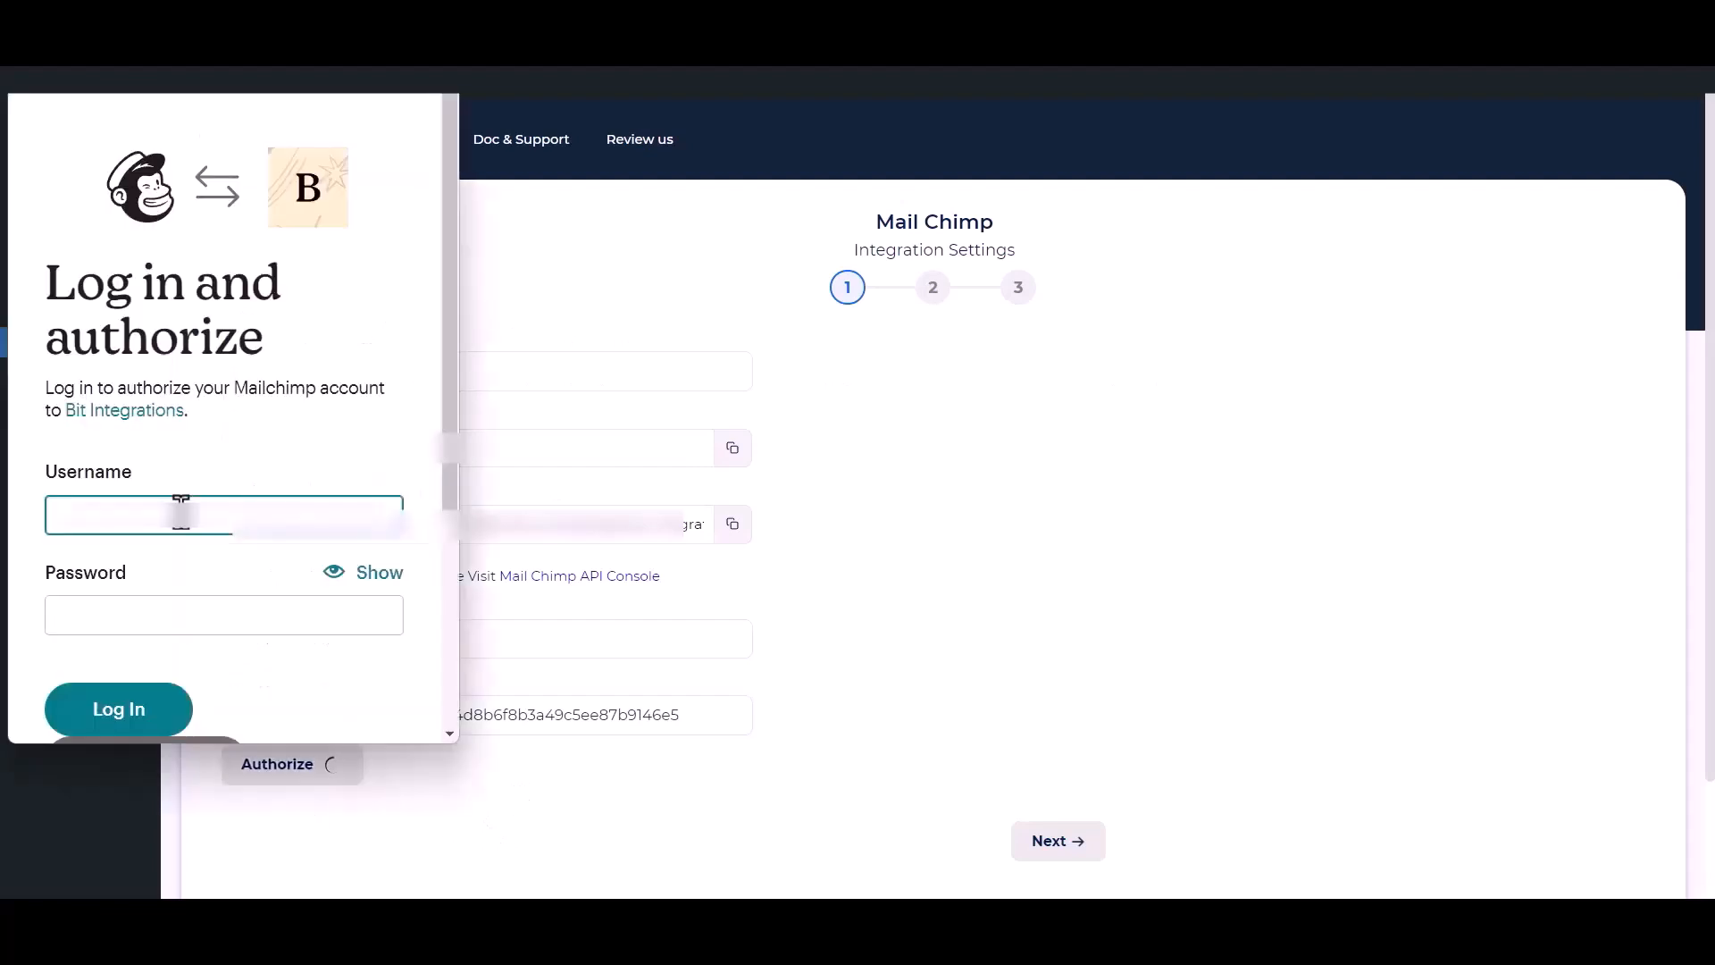
{"action": "left_click", "coordinate": [125, 710]}
{"action": "left_click", "coordinate": [125, 710]}
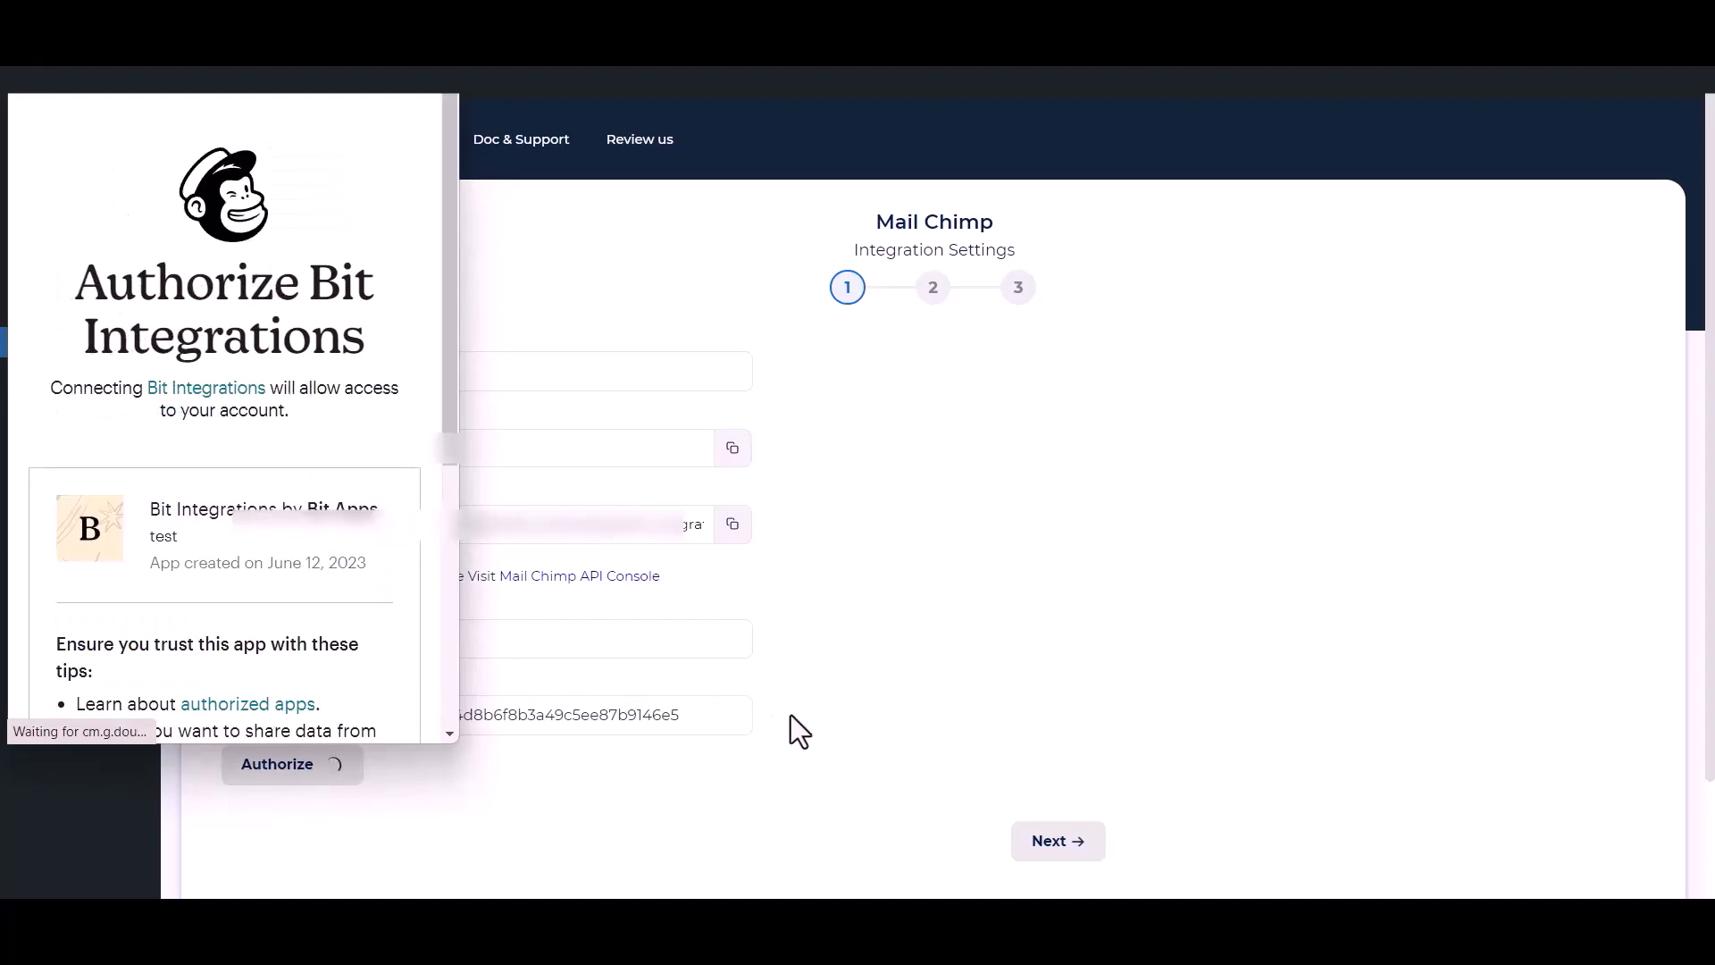
{"action": "scroll", "coordinate": [192, 560], "scroll_direction": "down", "scroll_amount": 4}
{"action": "scroll", "coordinate": [192, 560], "scroll_direction": "down", "scroll_amount": 1}
{"action": "left_click", "coordinate": [56, 677]}
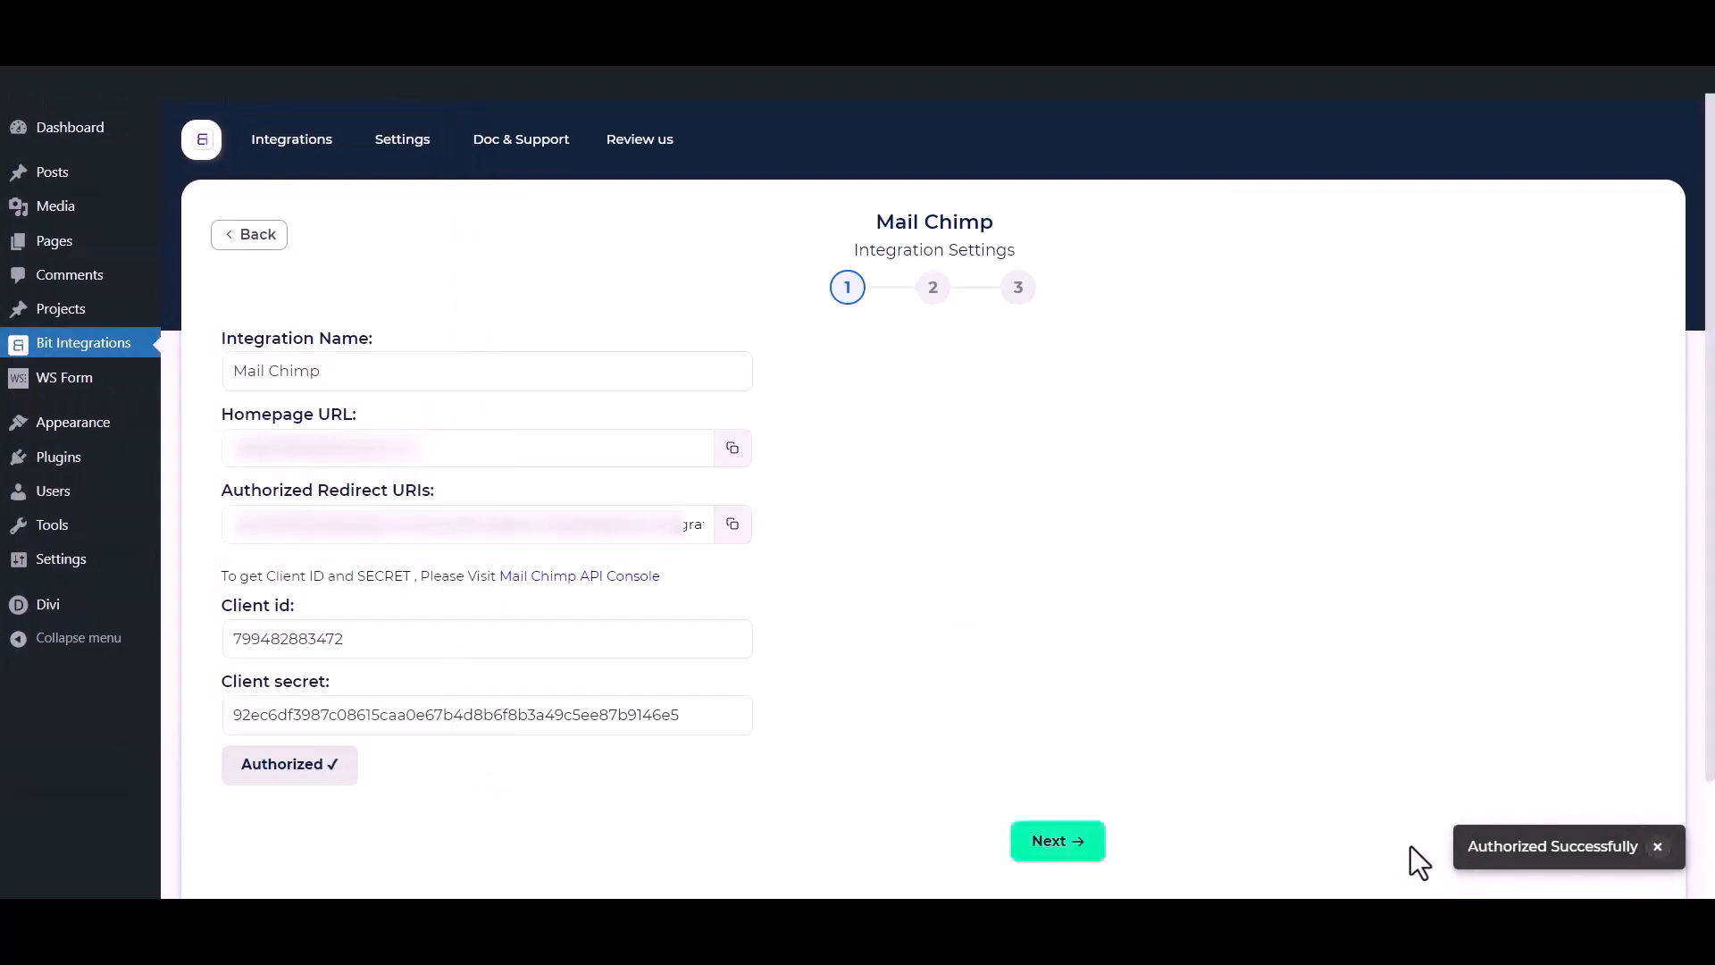
Choose the Bit Integrations audience list for the Mail Chimp action.
{"action": "left_click", "coordinate": [1067, 844]}
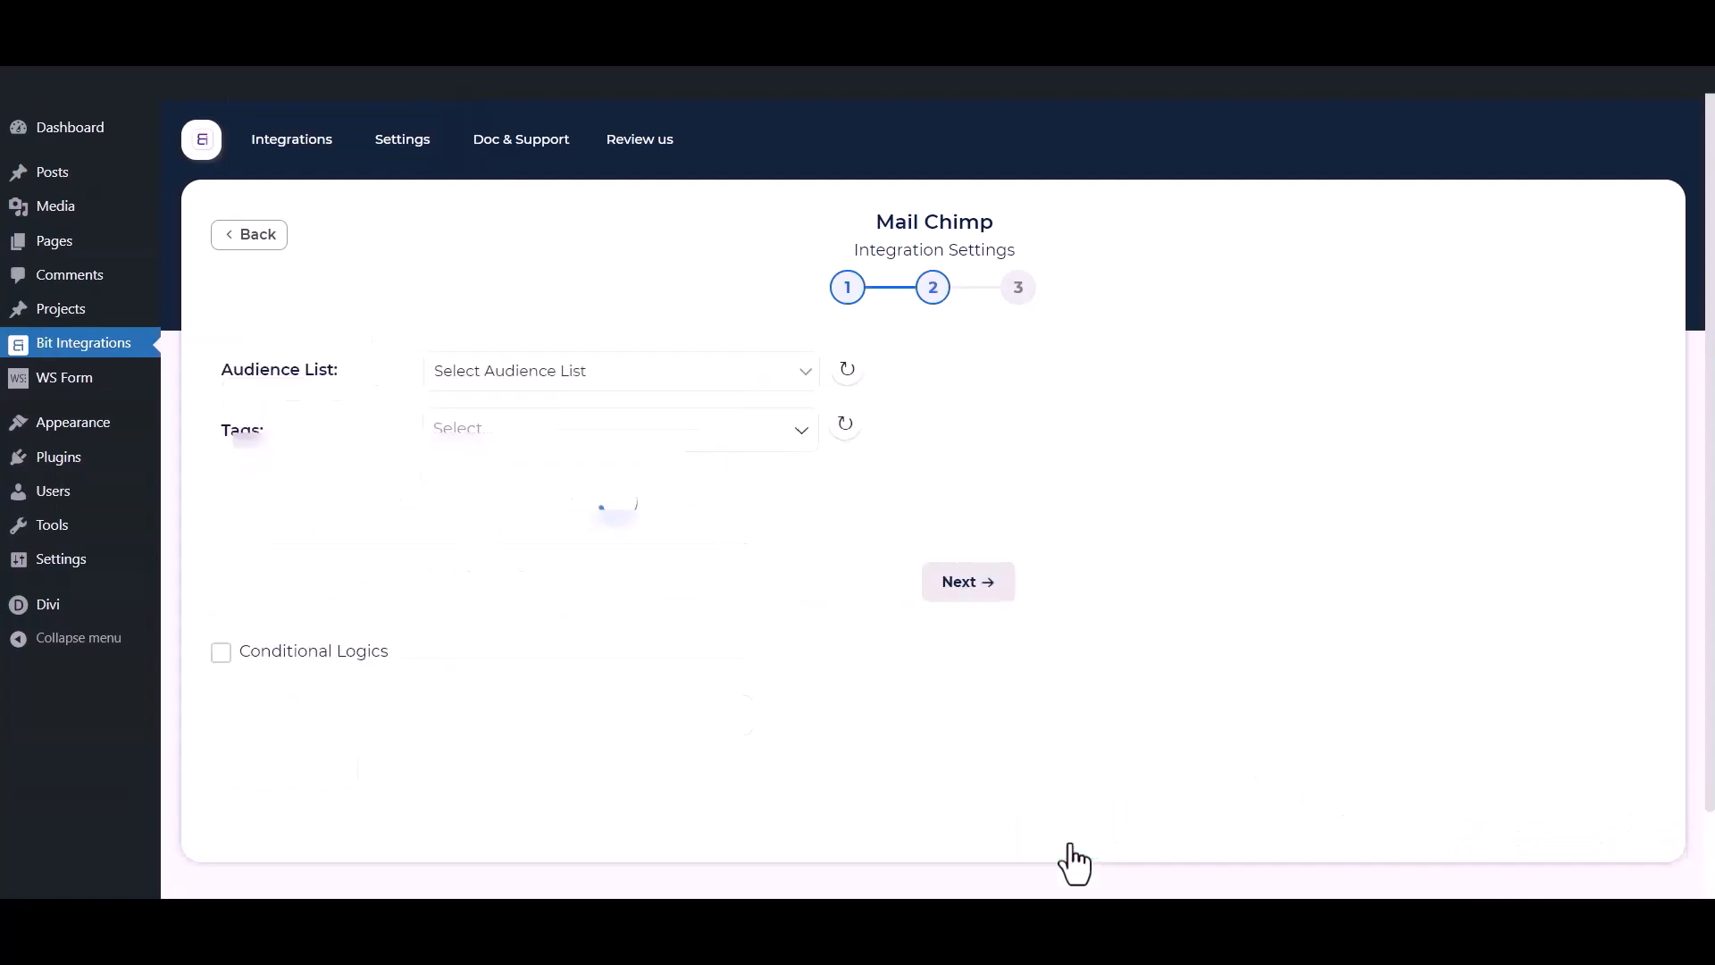
{"action": "left_click", "coordinate": [549, 370]}
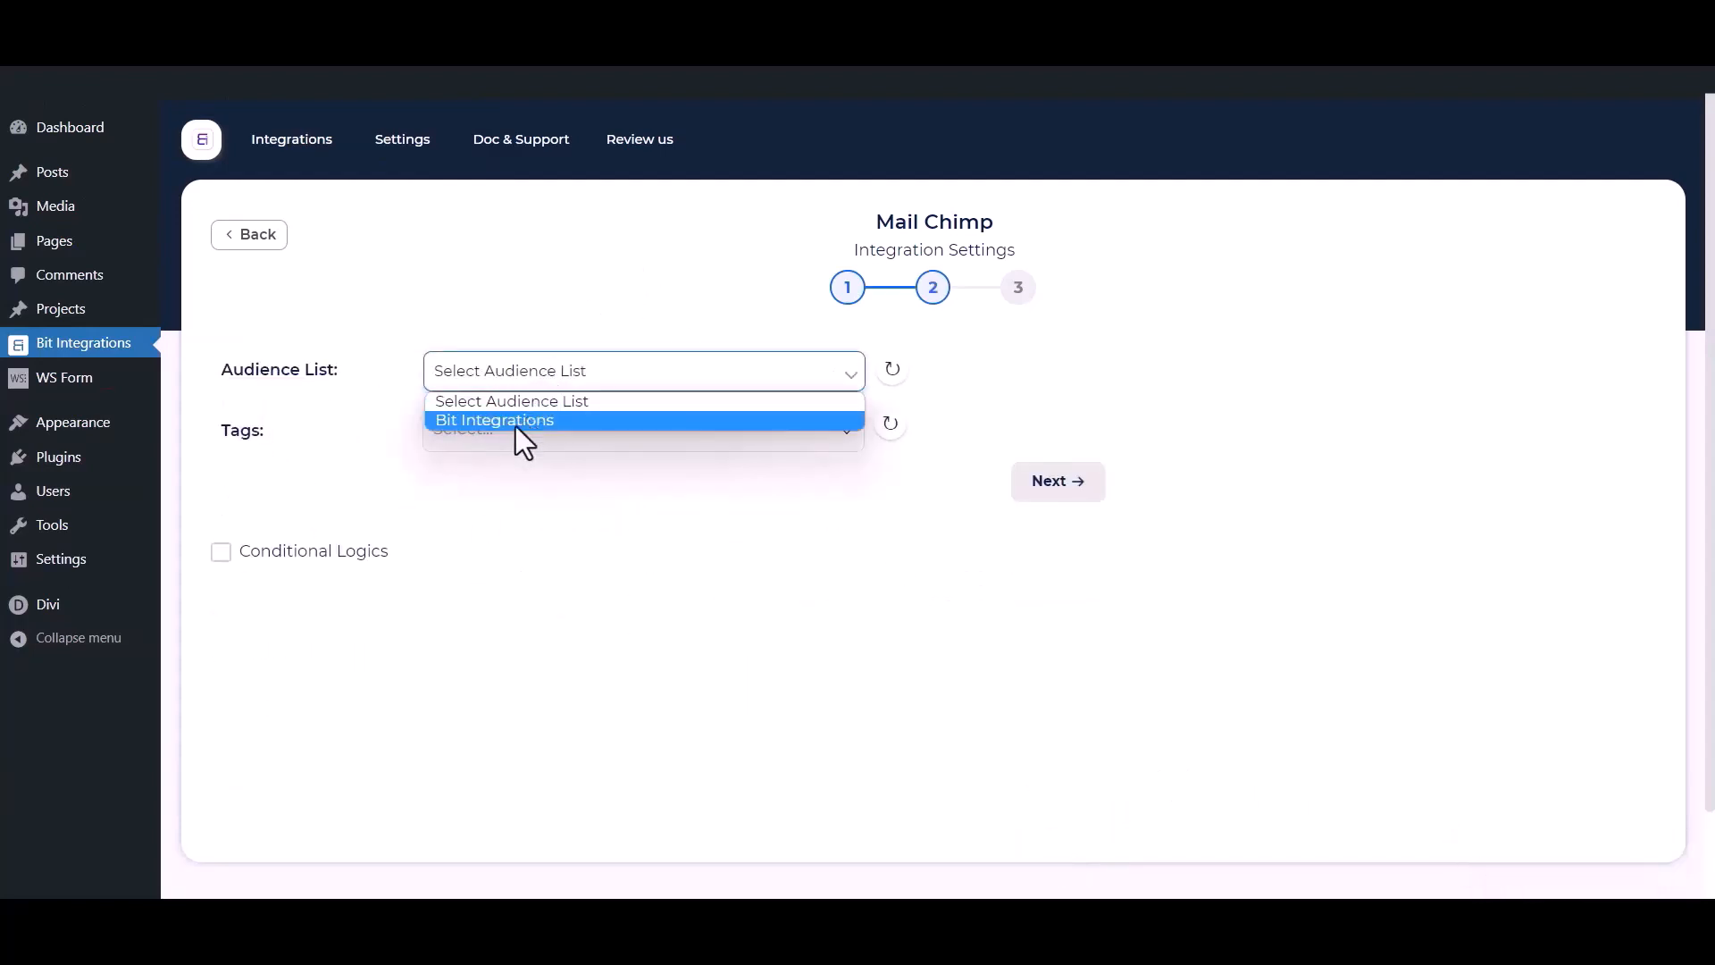
{"action": "left_click", "coordinate": [516, 420]}
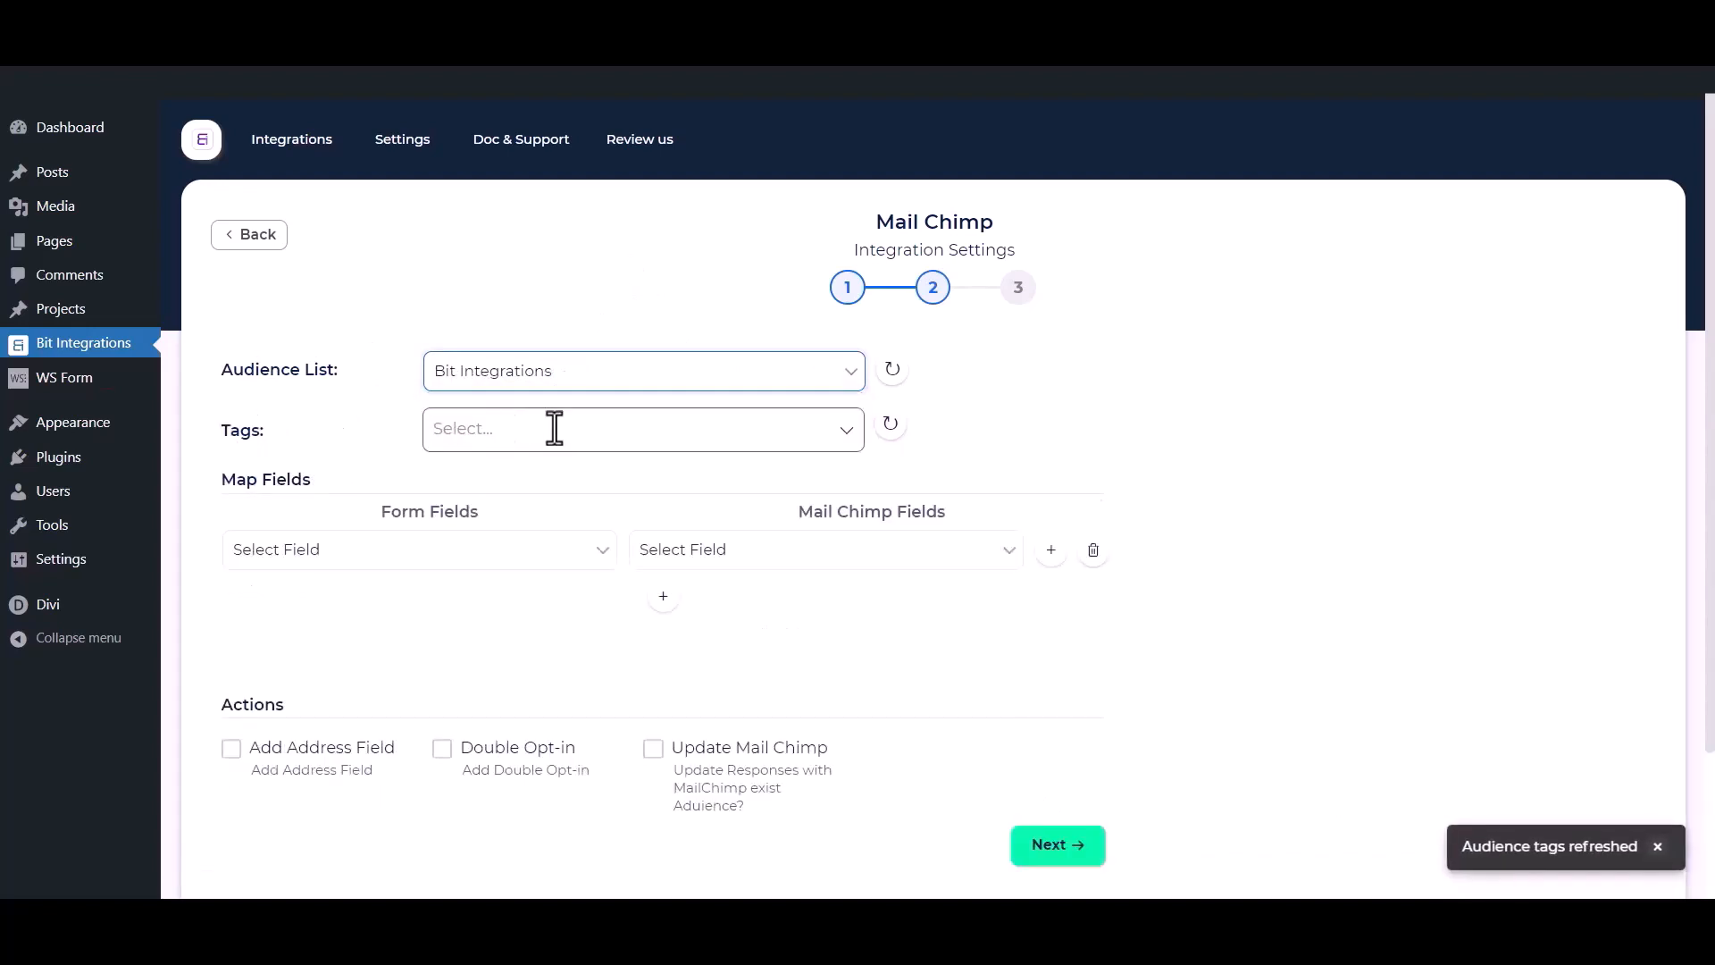
Add the tags Tag - 1, Tag - 2 and Tag - 3.
{"action": "left_click", "coordinate": [554, 429]}
{"action": "left_click", "coordinate": [495, 475]}
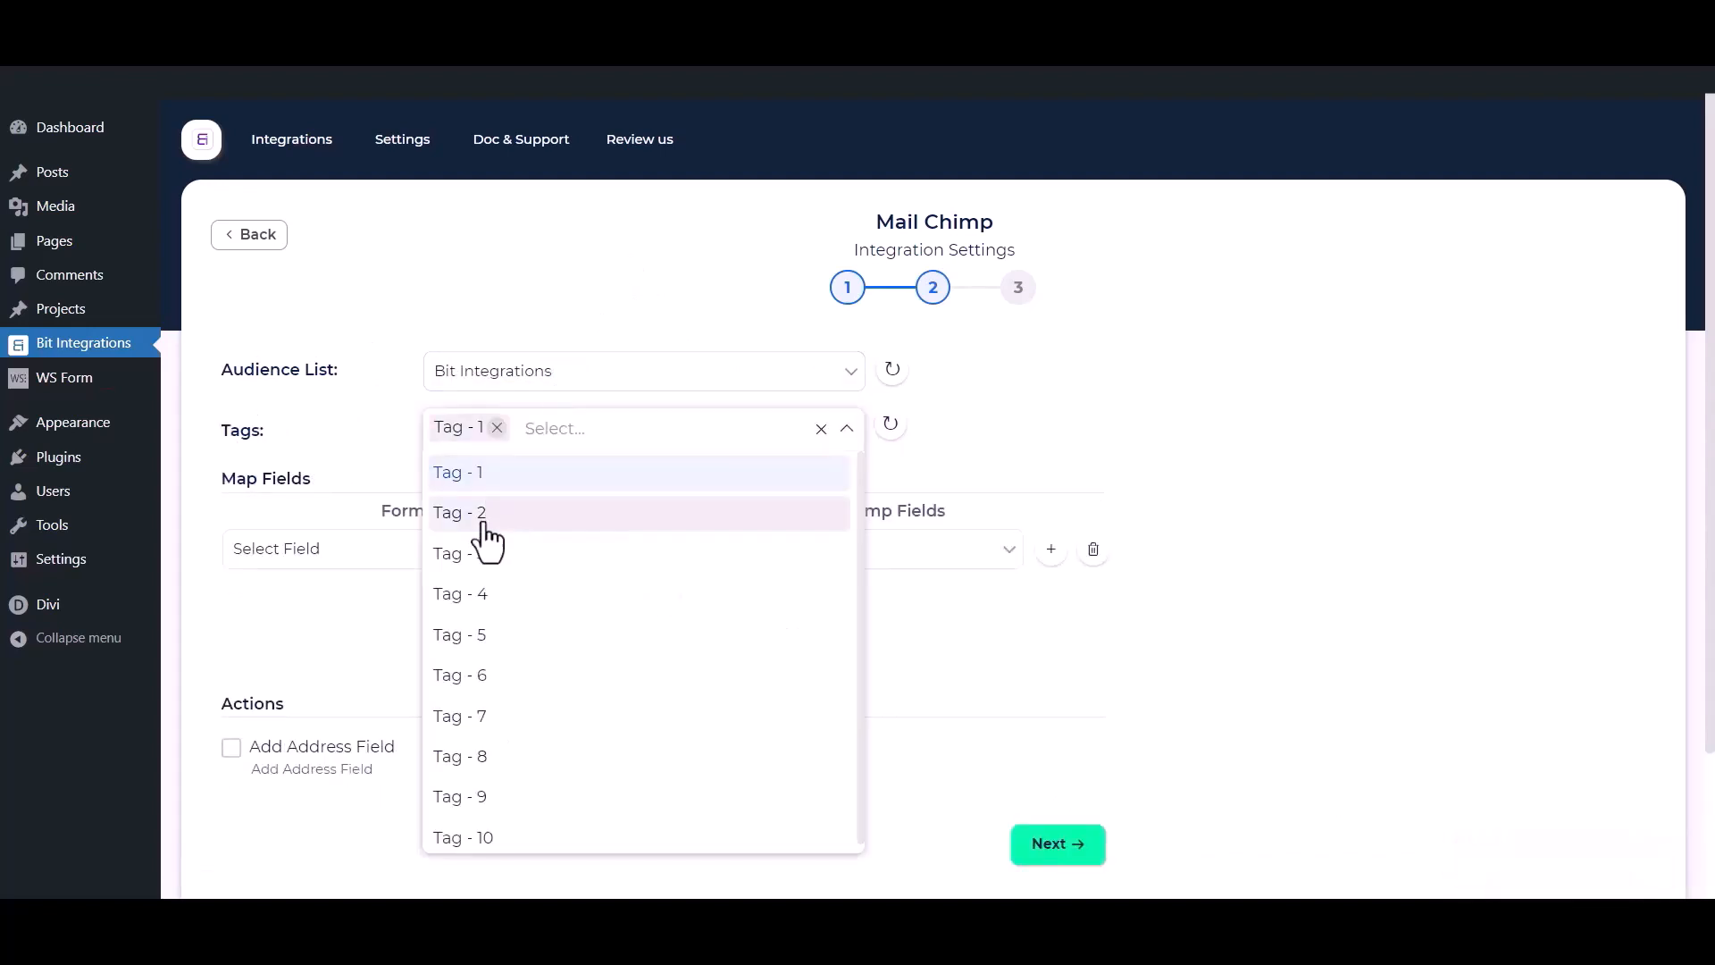
{"action": "left_click", "coordinate": [488, 517]}
{"action": "left_click", "coordinate": [483, 556]}
{"action": "left_click", "coordinate": [331, 418]}
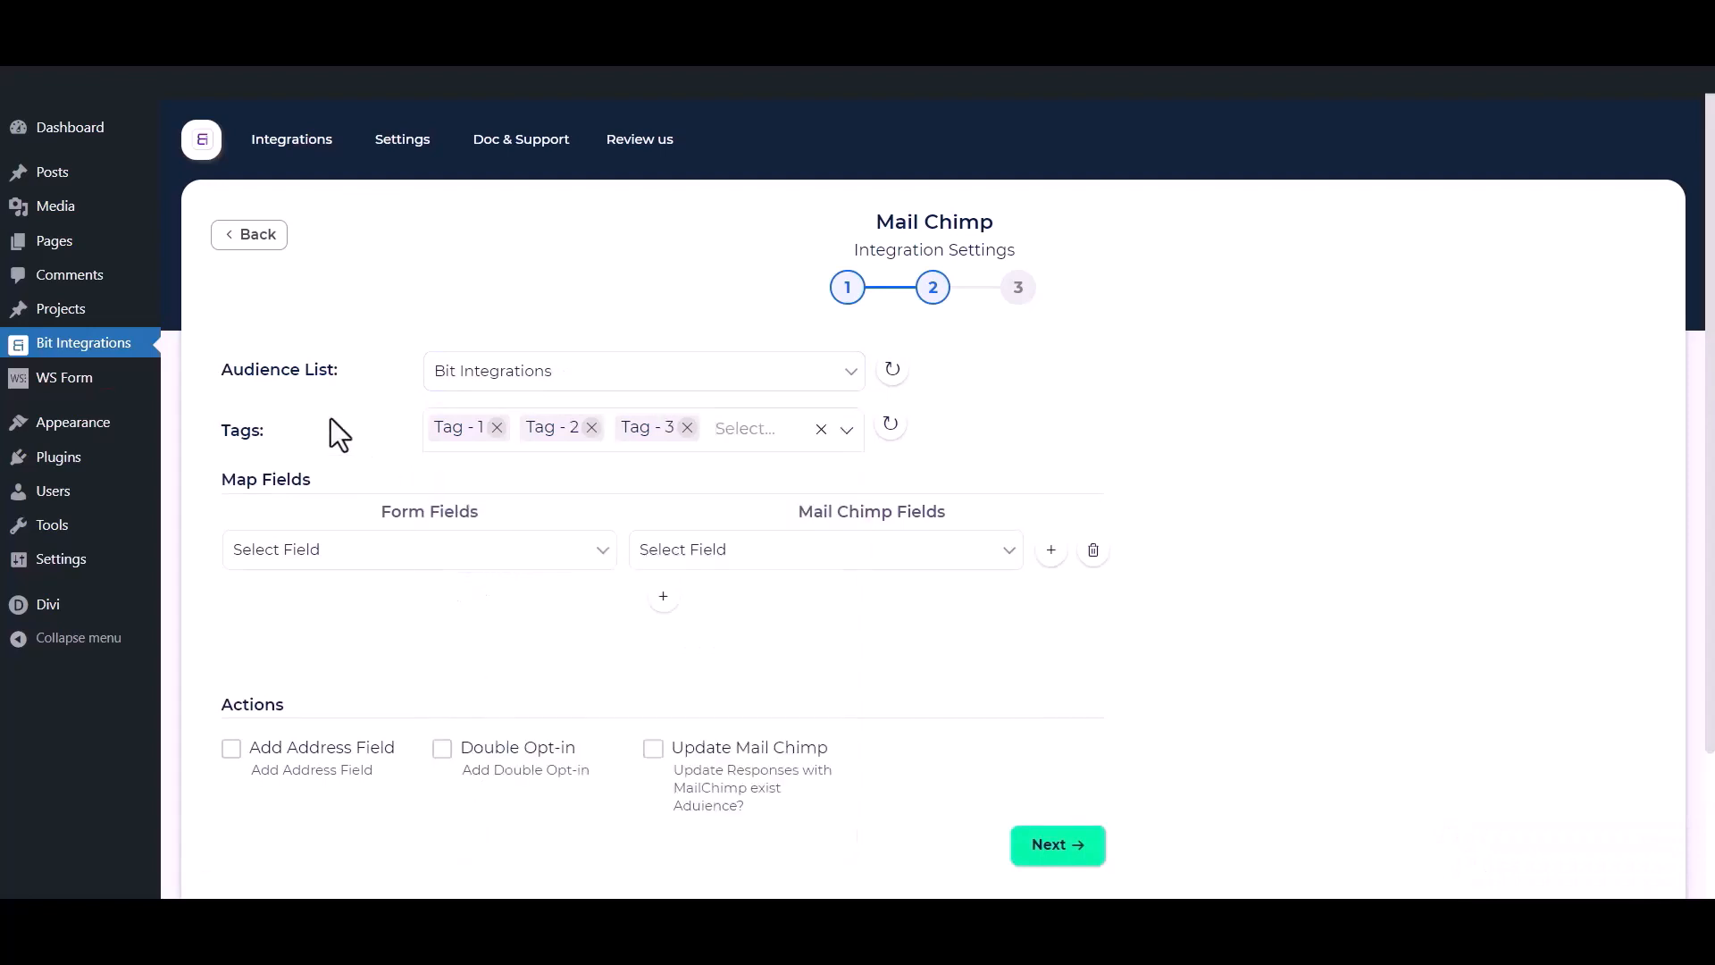
{"action": "scroll", "coordinate": [333, 421], "scroll_direction": "down", "scroll_amount": 1}
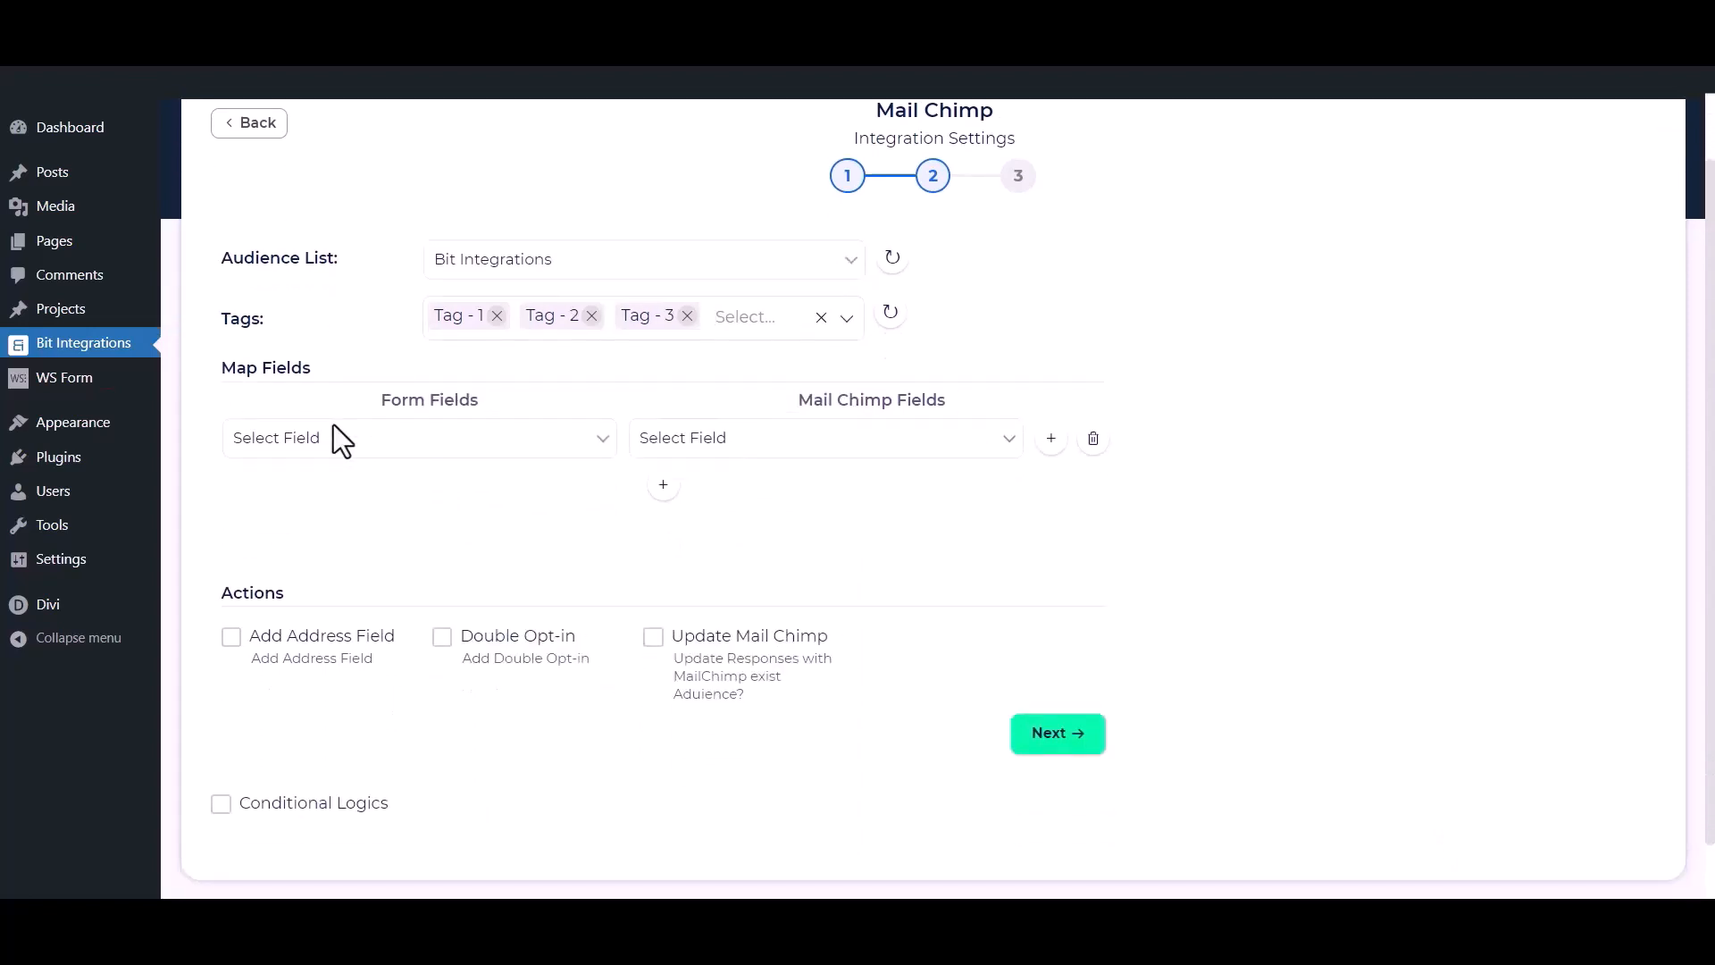
Map the form's First Name to First Name and Email to Email.
{"action": "left_click", "coordinate": [380, 451]}
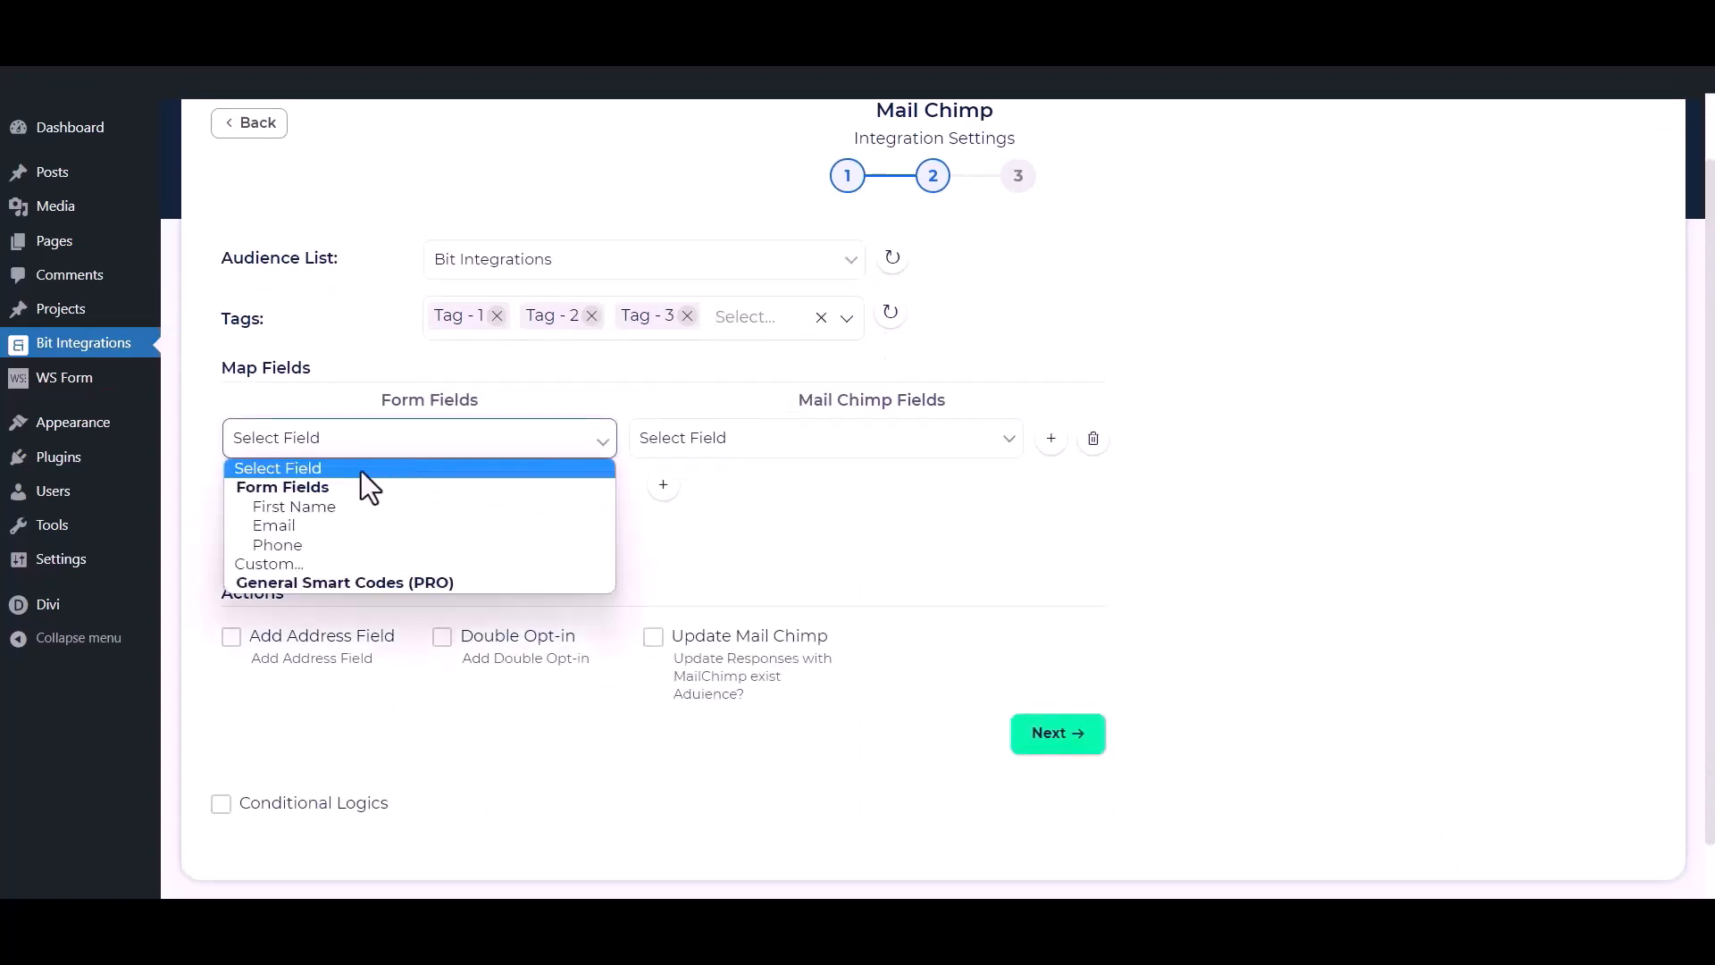
{"action": "left_click", "coordinate": [334, 511]}
{"action": "left_click", "coordinate": [688, 447]}
{"action": "left_click", "coordinate": [693, 501]}
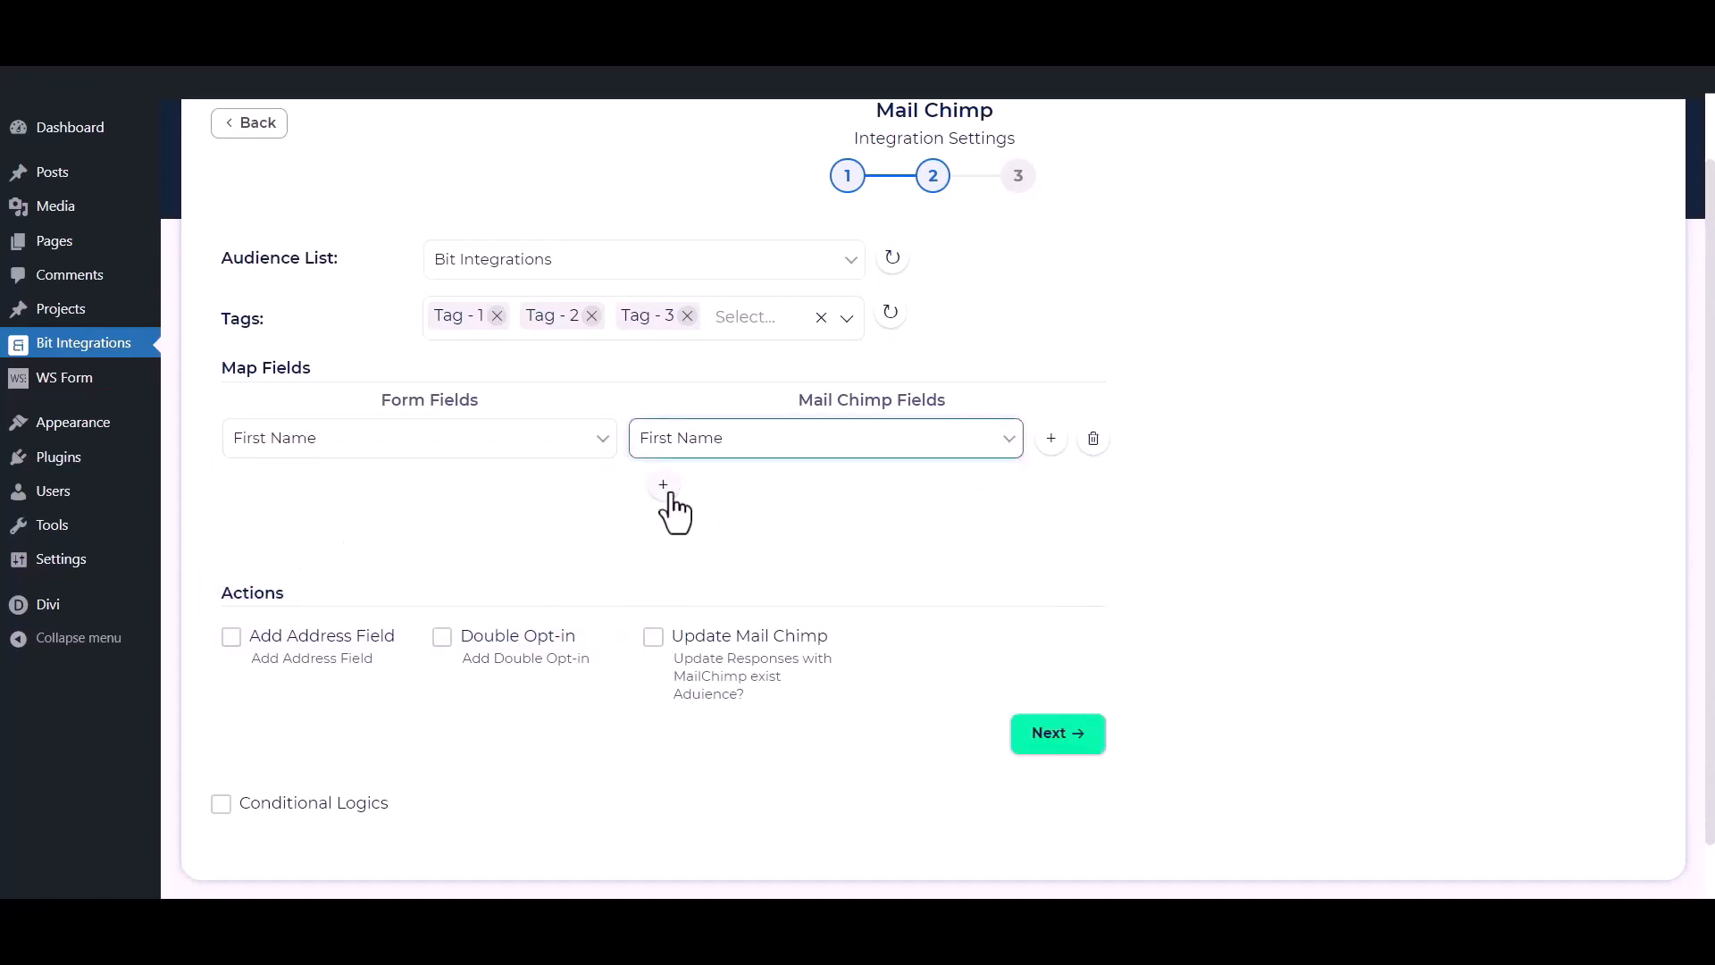
{"action": "left_click", "coordinate": [663, 487]}
{"action": "left_click", "coordinate": [580, 496]}
{"action": "left_click", "coordinate": [389, 581]}
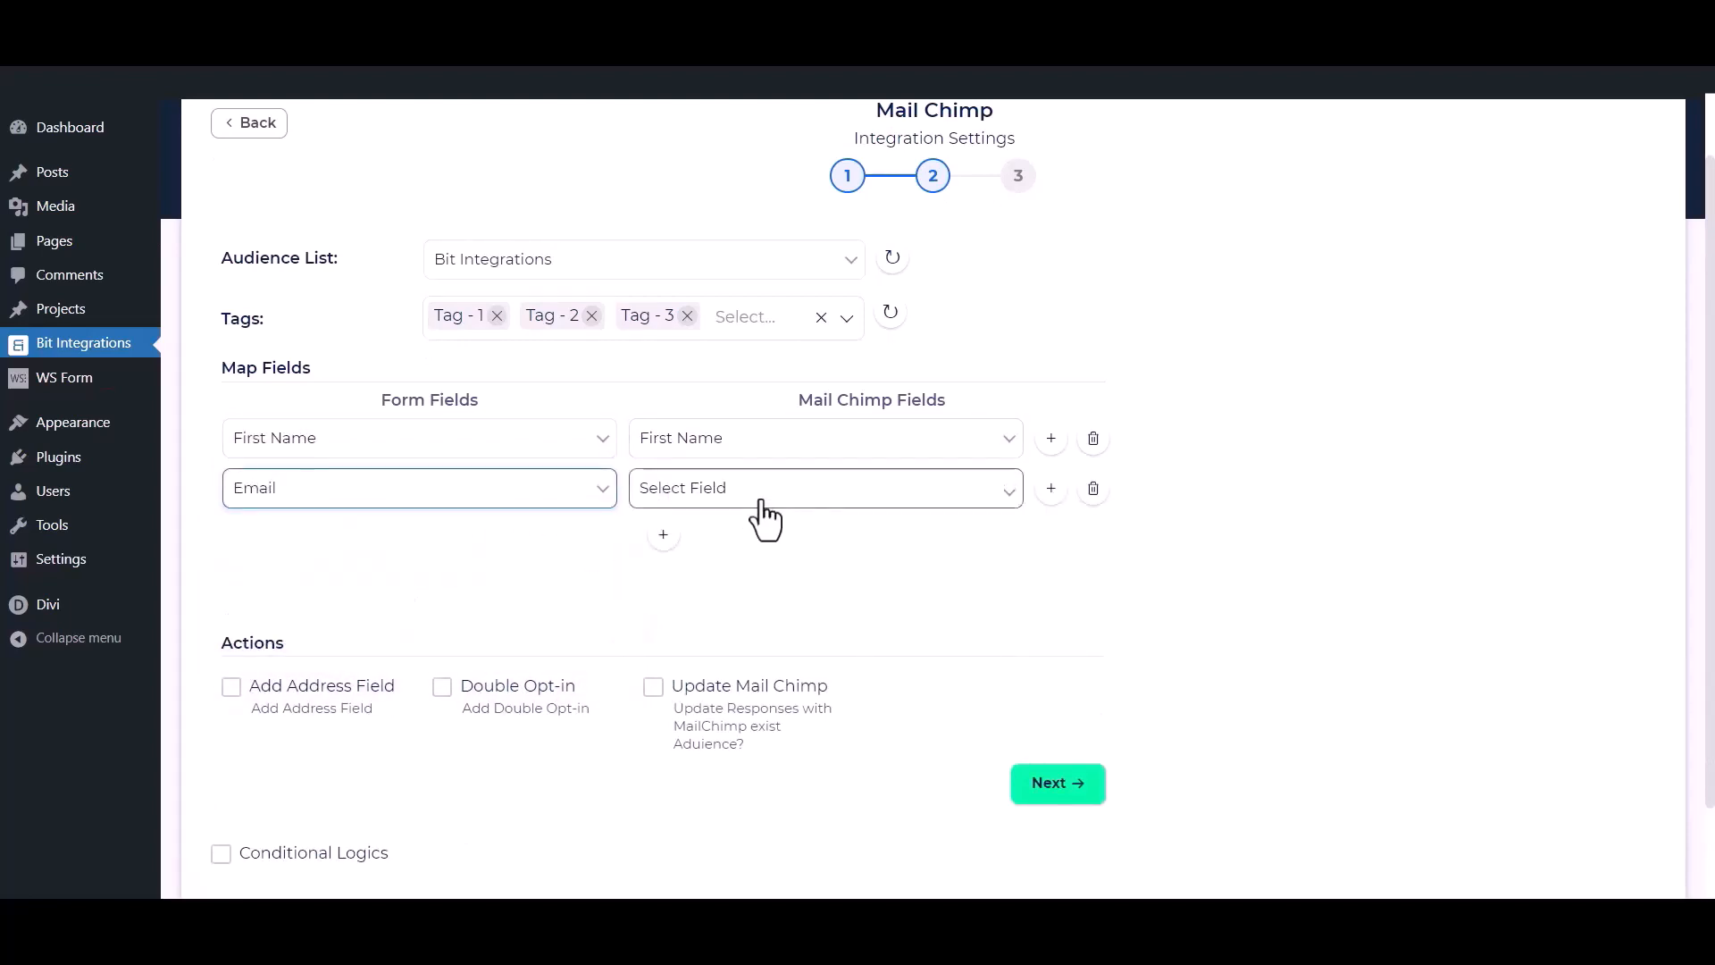
{"action": "left_click", "coordinate": [762, 502]}
{"action": "left_click", "coordinate": [677, 613]}
Add a third mapping pairing the form's Phone with Mailchimp's Phone Number.
{"action": "left_click", "coordinate": [662, 534]}
{"action": "left_click", "coordinate": [551, 543]}
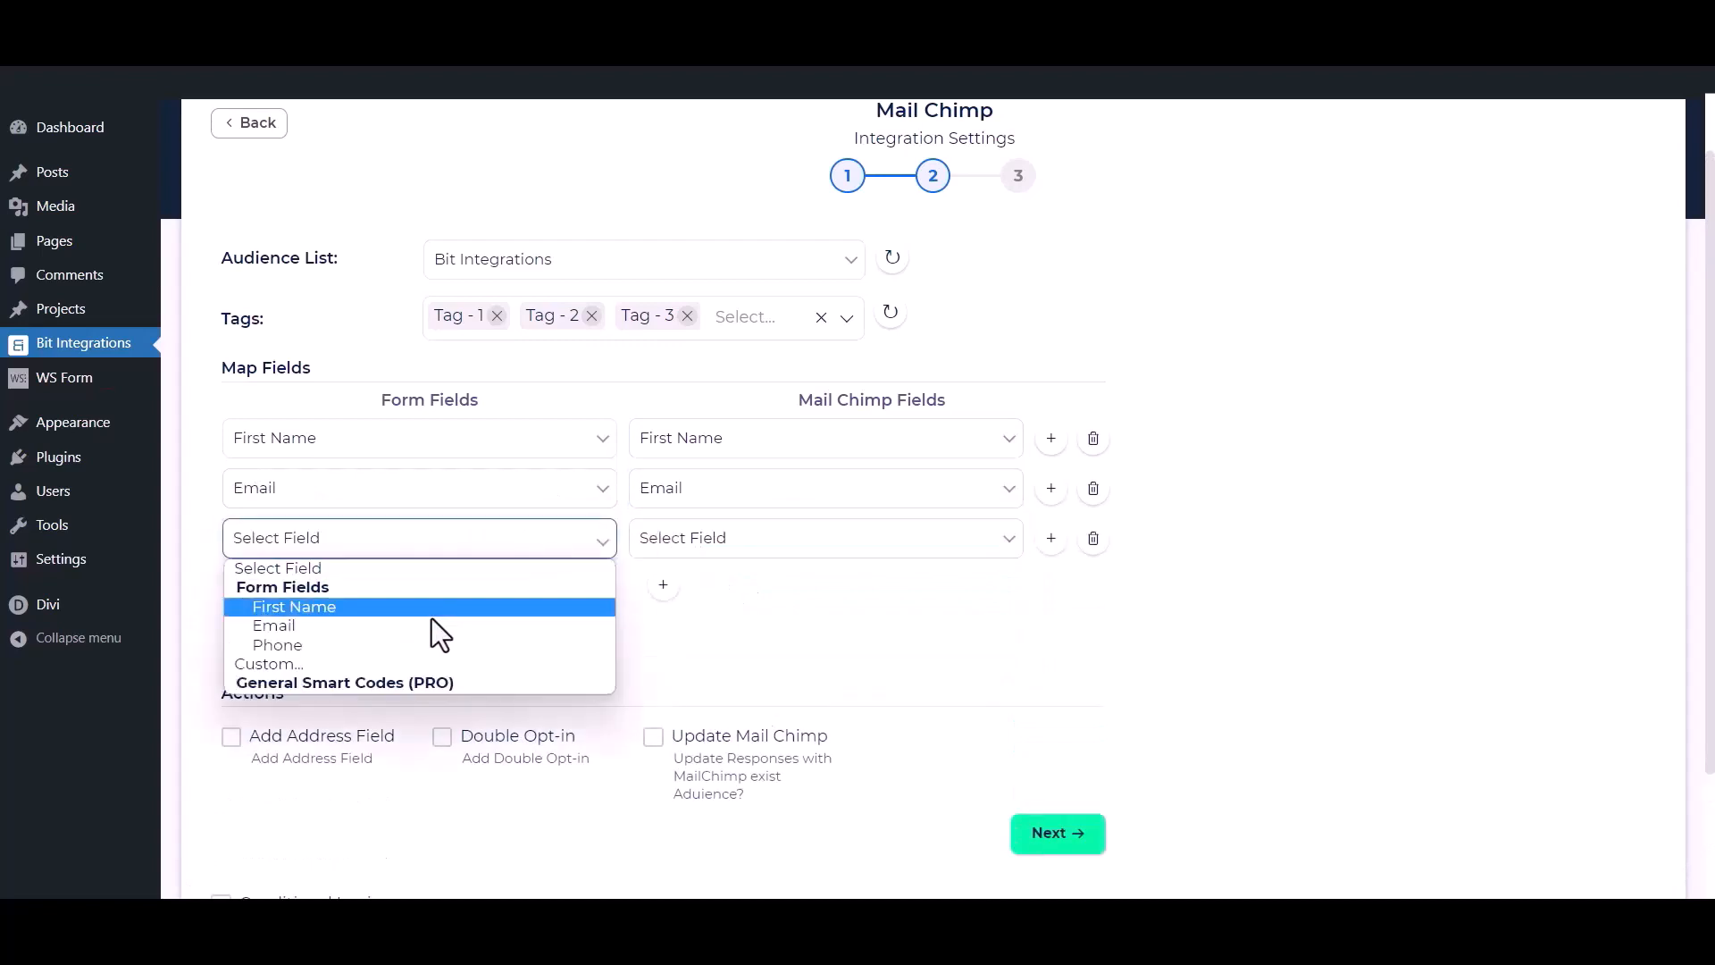
{"action": "left_click", "coordinate": [420, 643]}
{"action": "left_click", "coordinate": [784, 544]}
{"action": "left_click", "coordinate": [742, 645]}
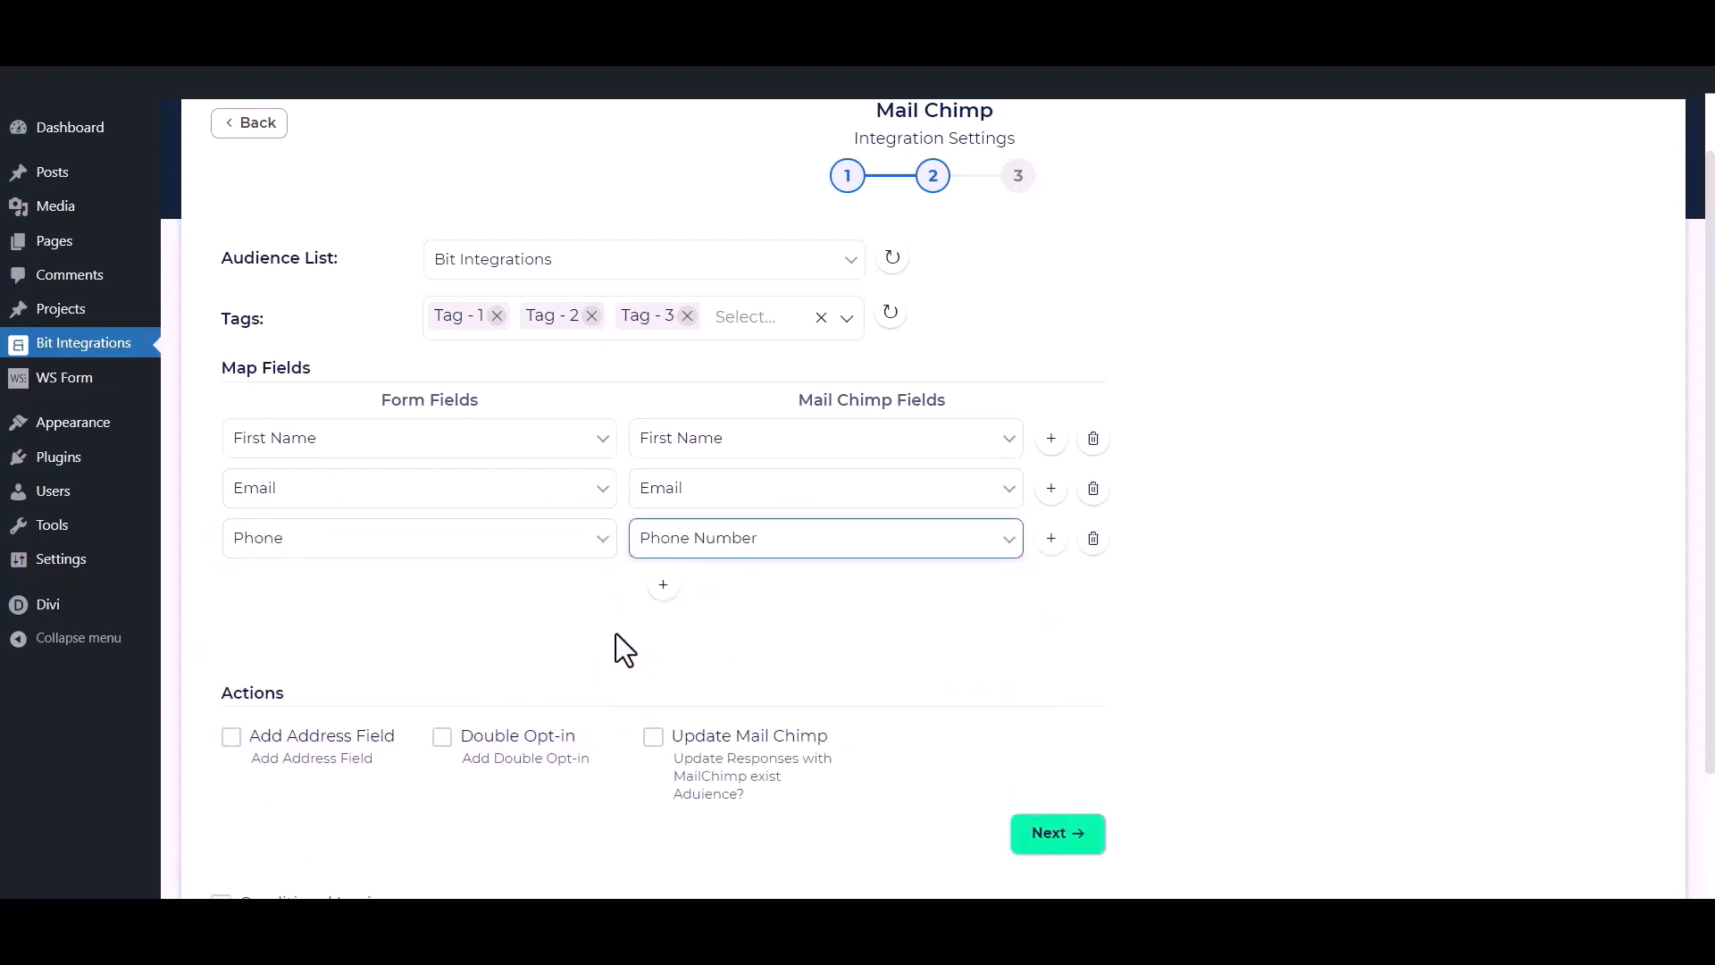
{"action": "left_click", "coordinate": [555, 622]}
{"action": "scroll", "coordinate": [738, 586], "scroll_direction": "down", "scroll_amount": 2}
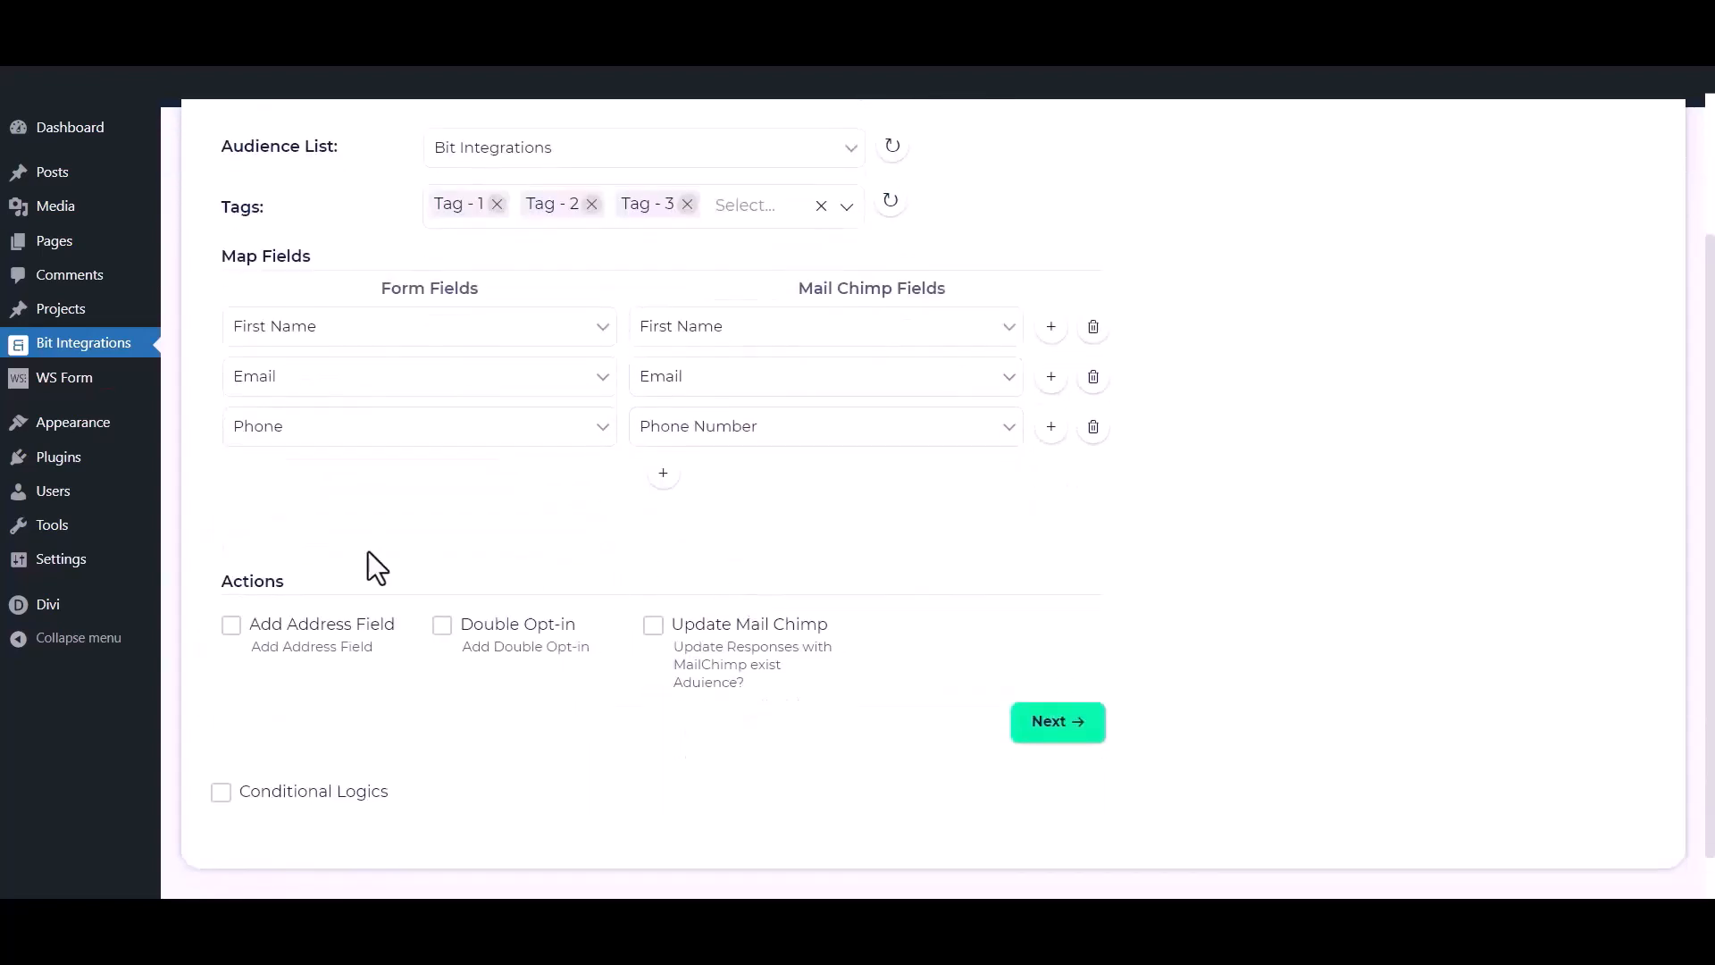
Leave address mapping, double opt-in and update-existing-contacts all turned off.
{"action": "left_click", "coordinate": [230, 631]}
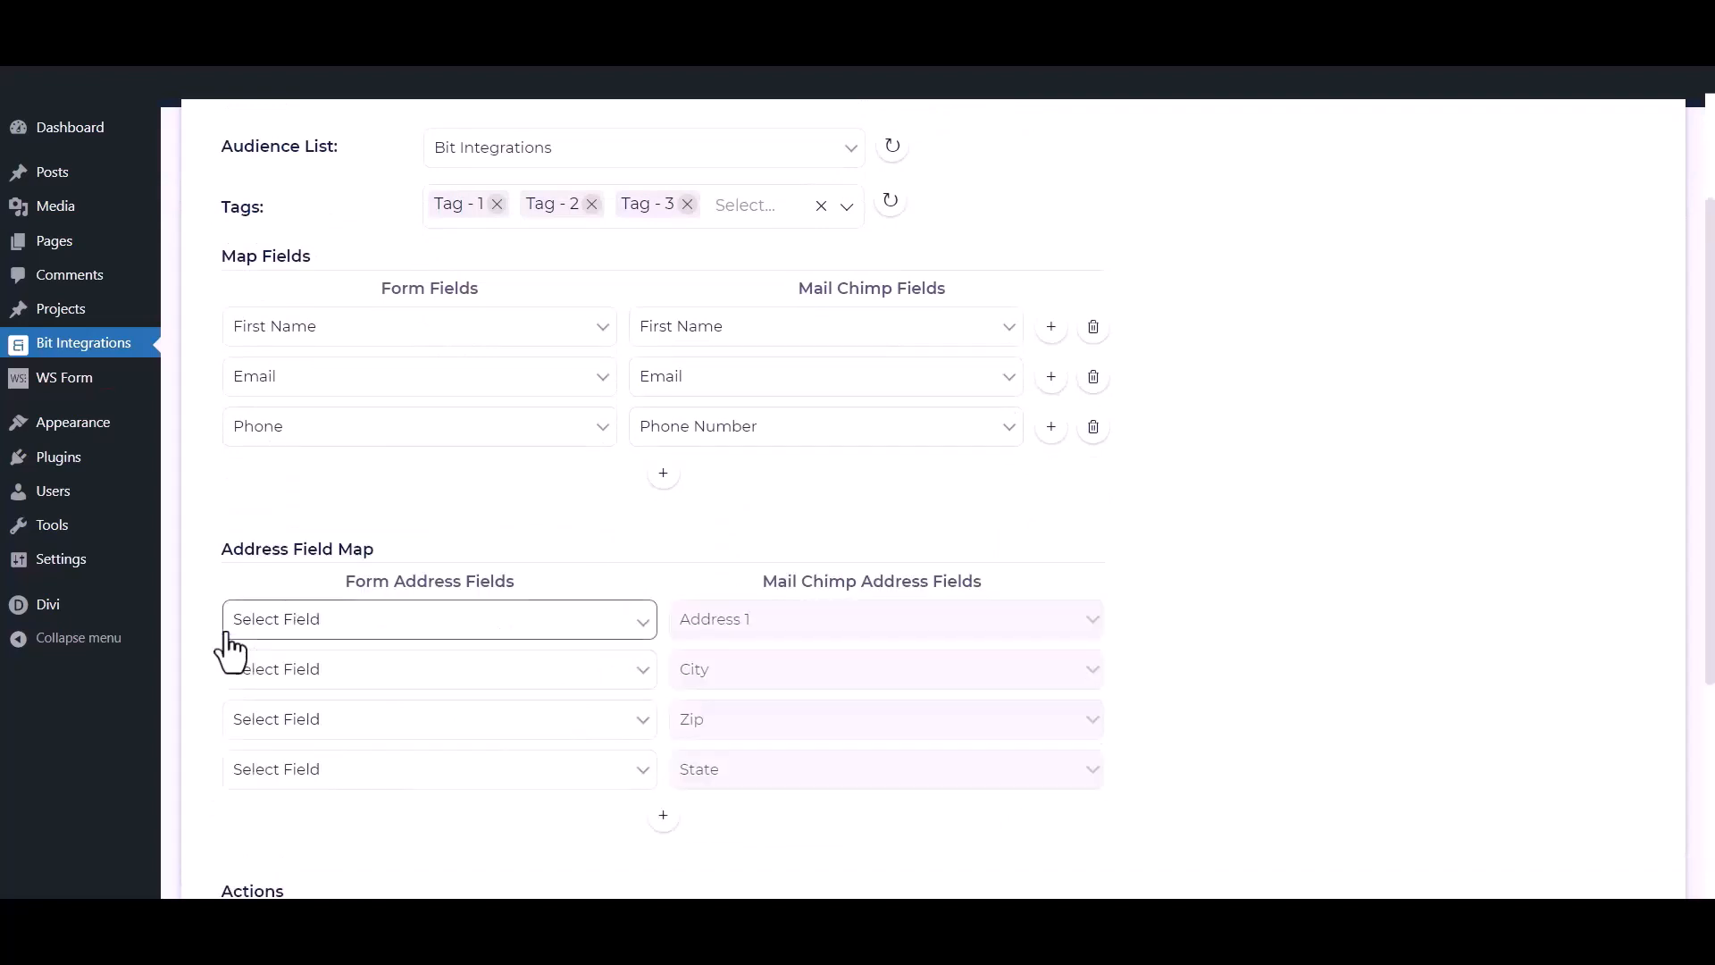
{"action": "scroll", "coordinate": [229, 643], "scroll_direction": "down", "scroll_amount": 3}
{"action": "left_click", "coordinate": [231, 710]}
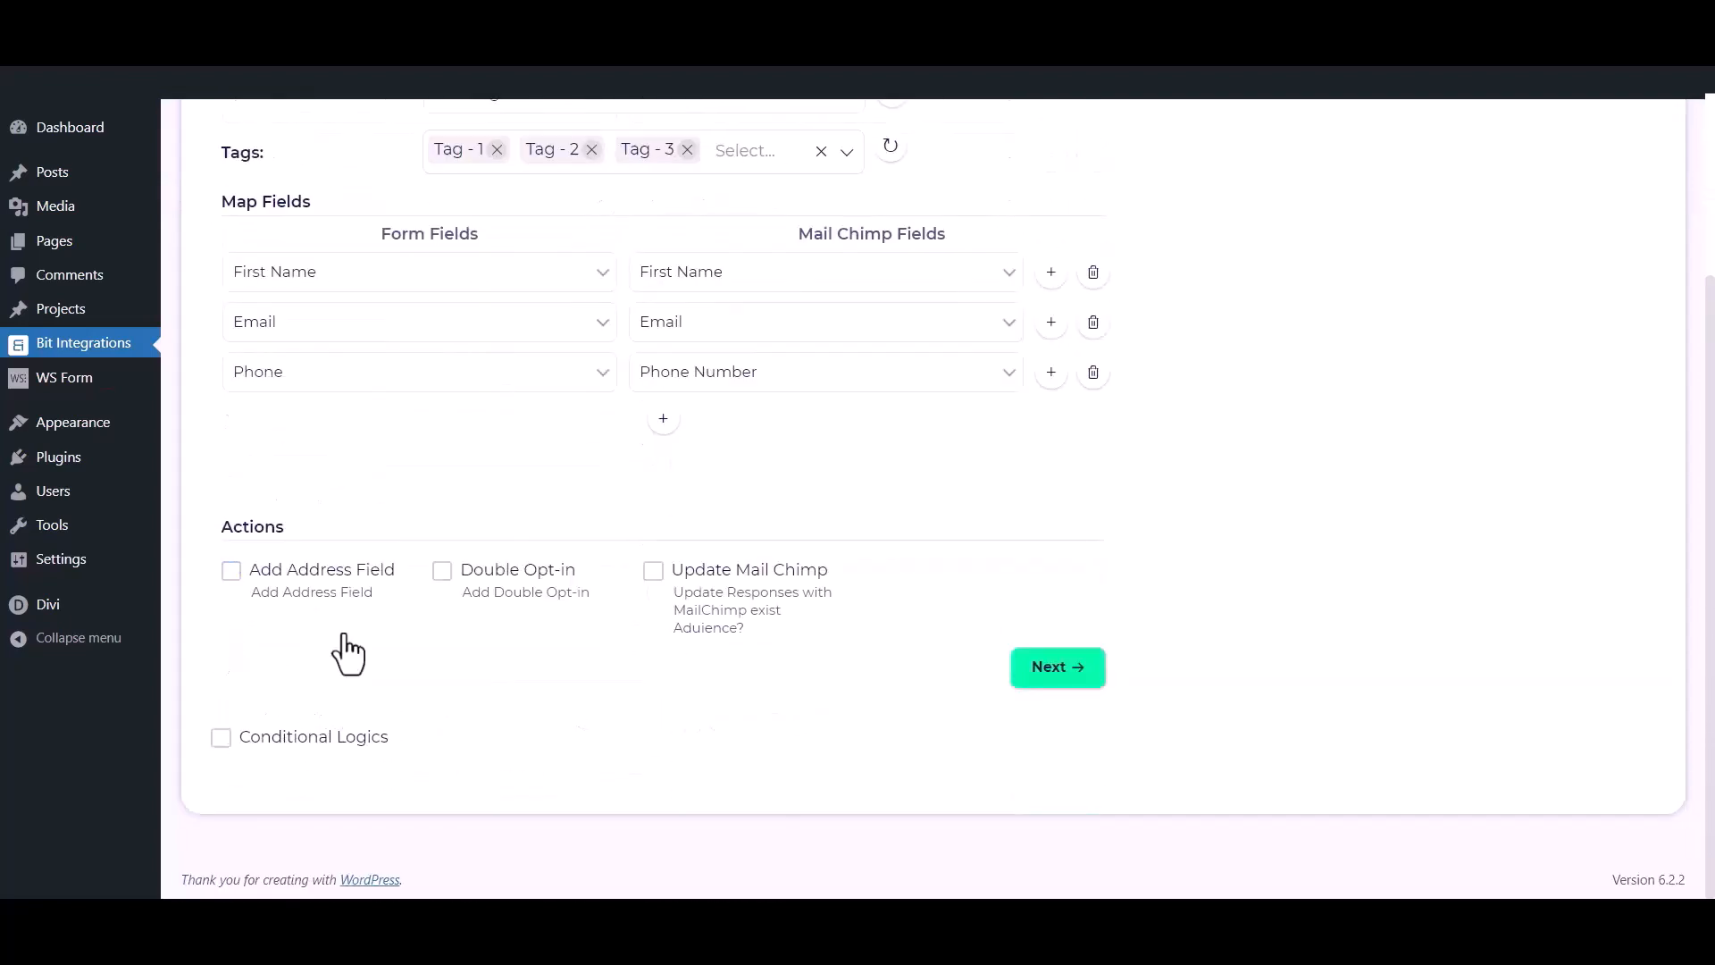
{"action": "left_click", "coordinate": [443, 572]}
{"action": "left_click", "coordinate": [442, 573]}
{"action": "left_click", "coordinate": [653, 576]}
{"action": "left_click", "coordinate": [653, 576]}
Keep conditional logic disabled, then finish and save the integration.
{"action": "left_click", "coordinate": [221, 740]}
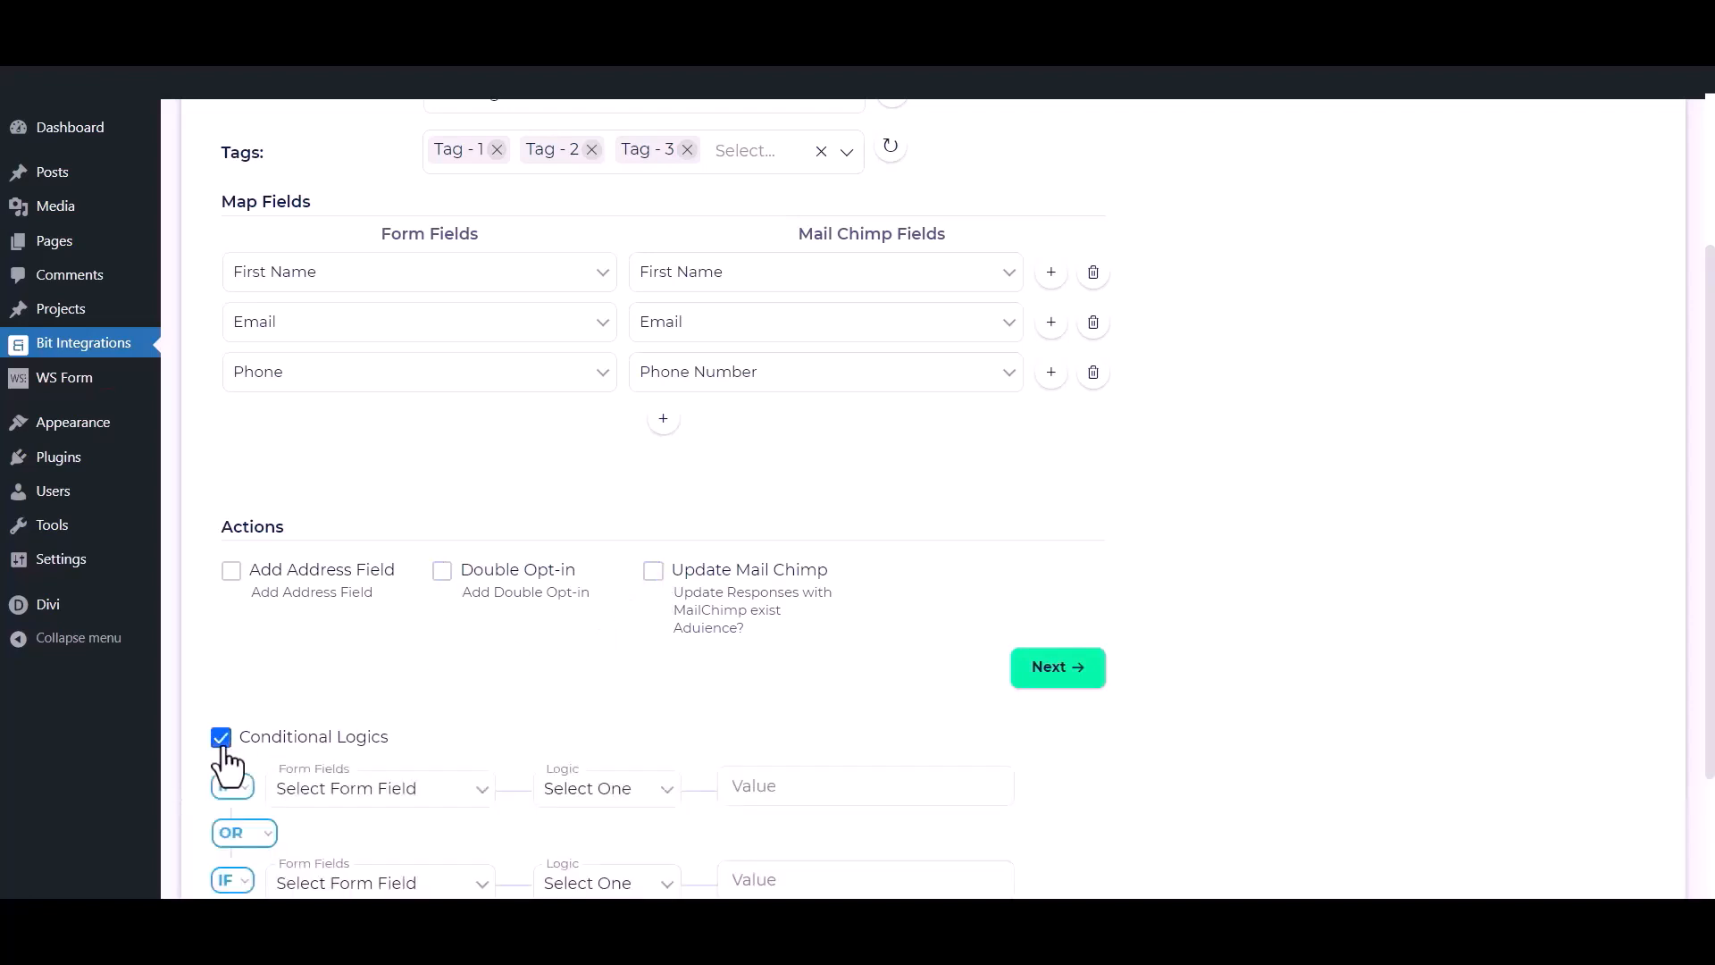
{"action": "scroll", "coordinate": [227, 761], "scroll_direction": "down", "scroll_amount": 2}
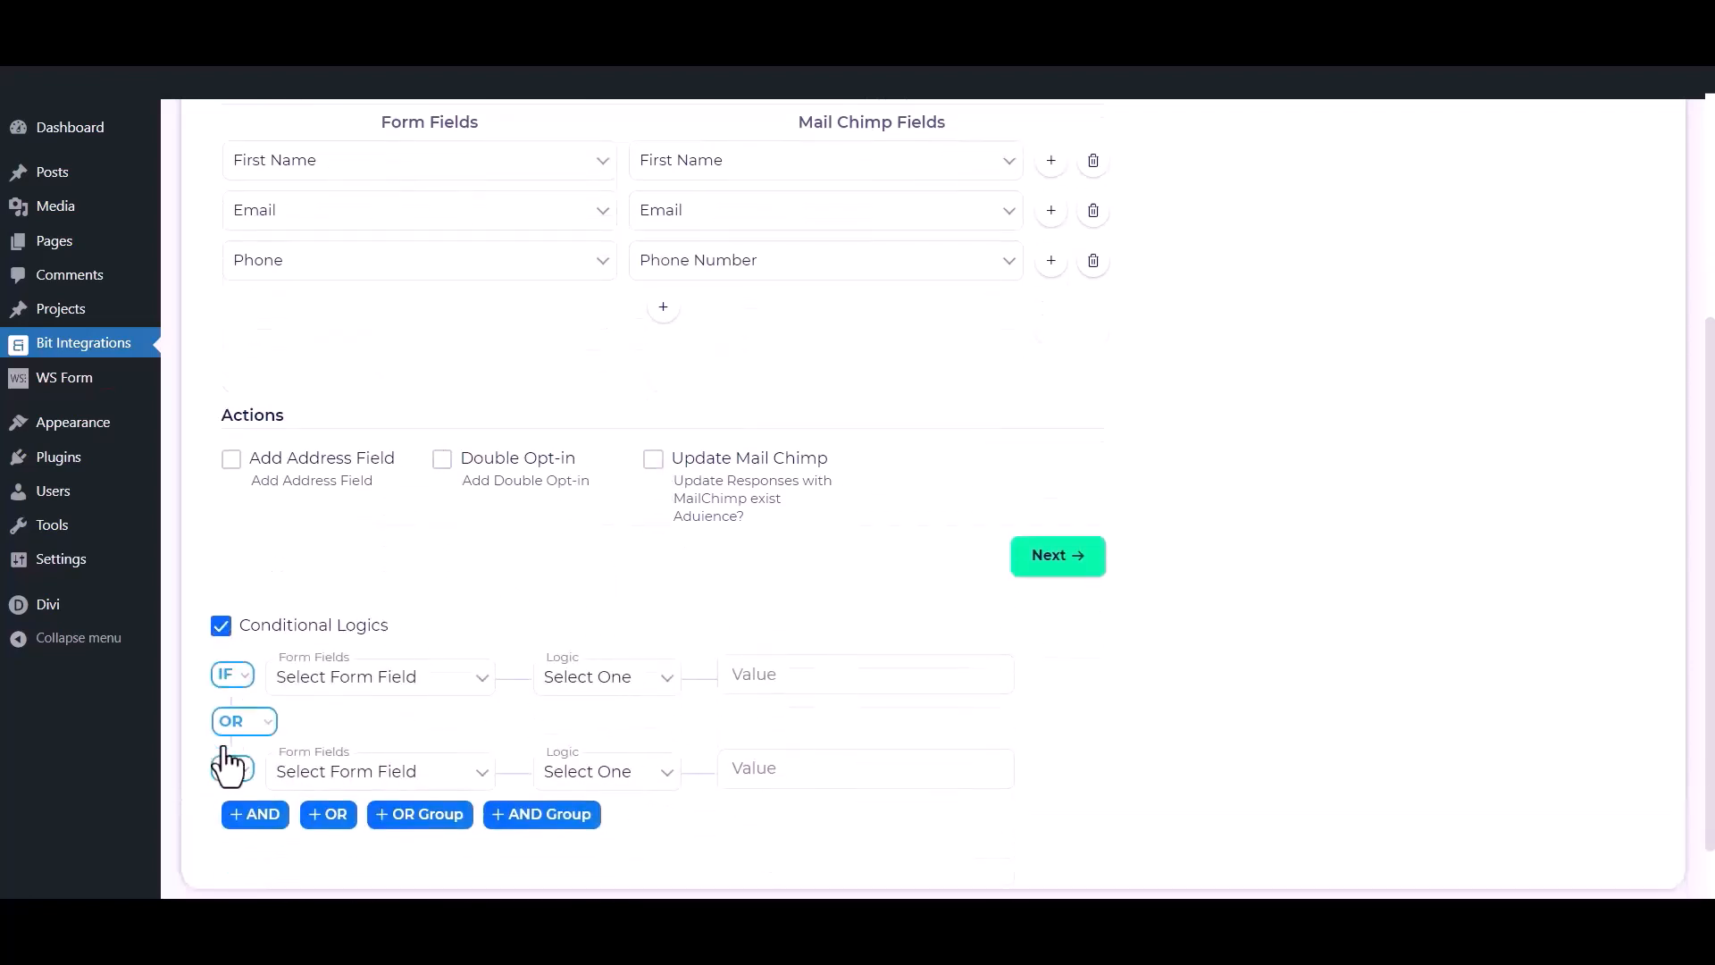
{"action": "left_click", "coordinate": [221, 626]}
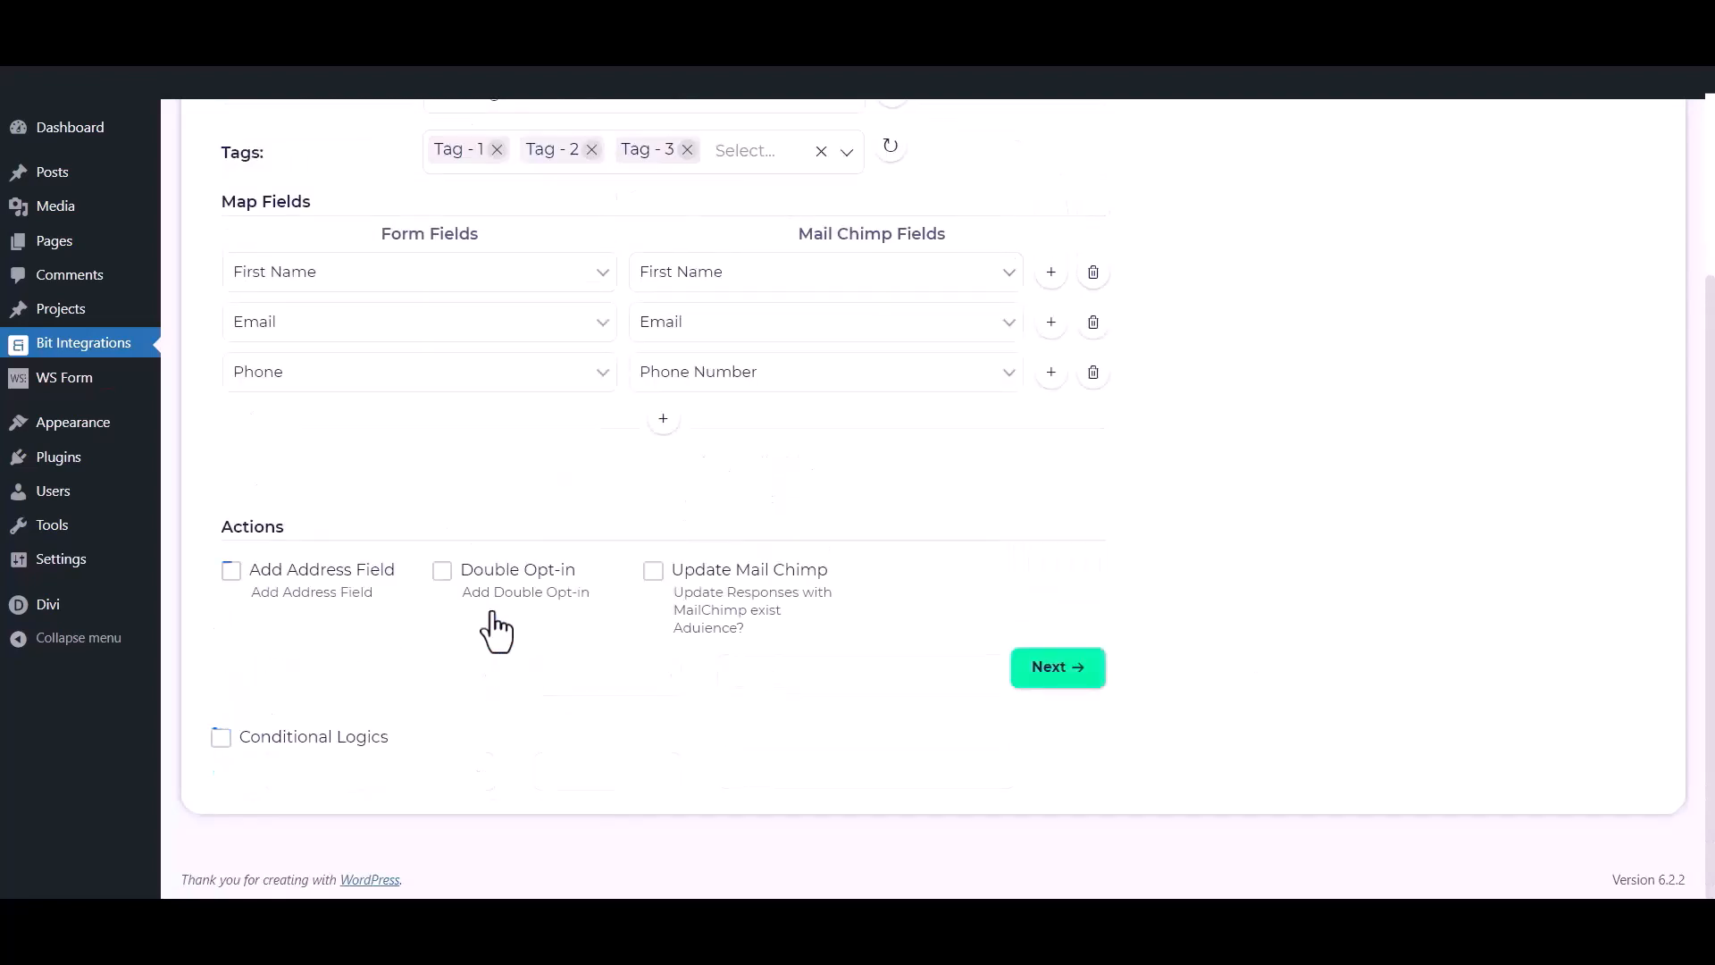
{"action": "left_click", "coordinate": [1079, 670]}
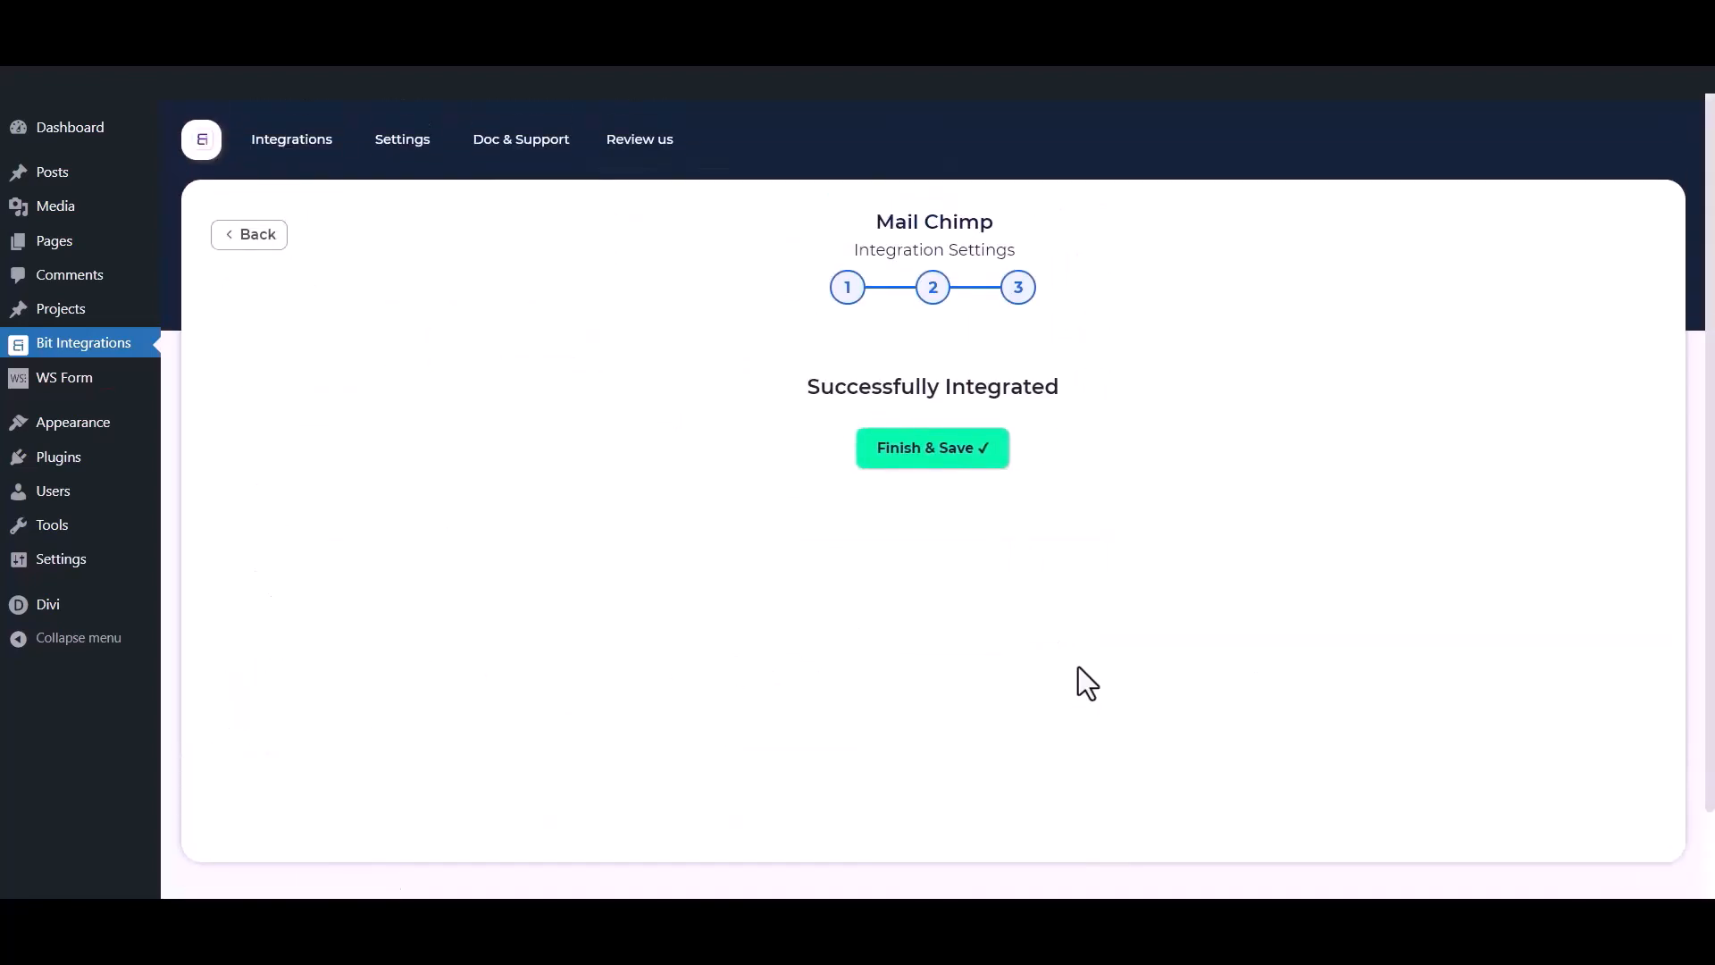
{"action": "left_click", "coordinate": [926, 465]}
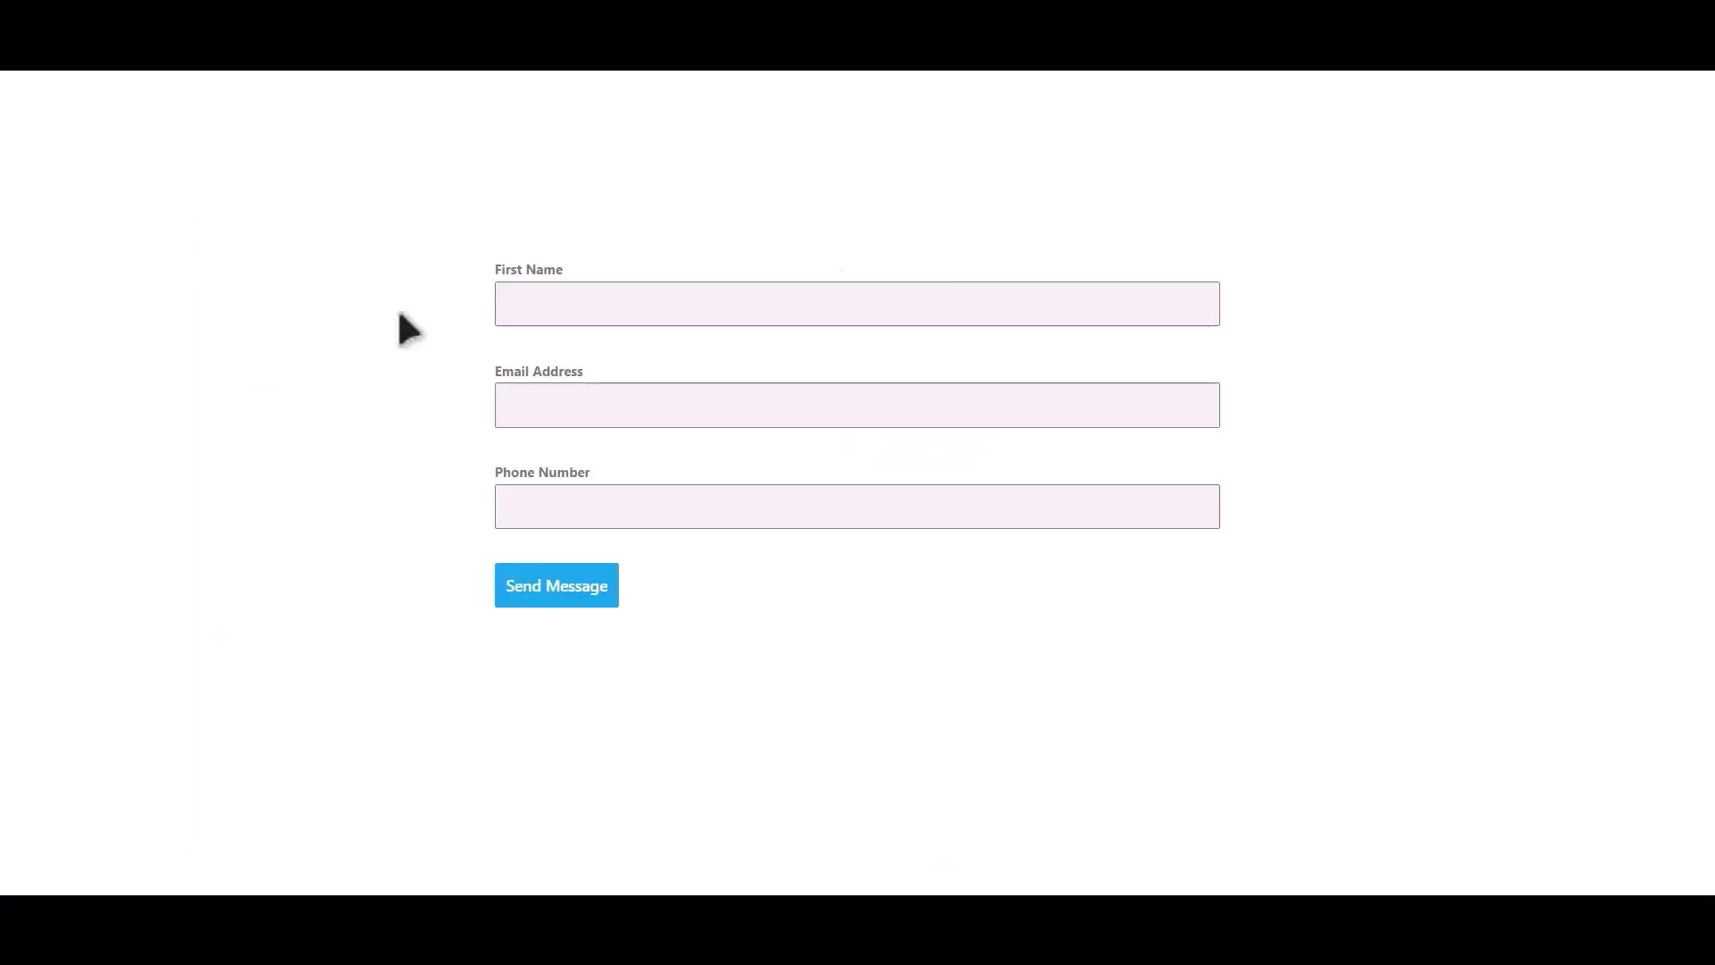
Submit a test entry with first name, email address and phone number, then view Mailchimp's All contacts.
{"action": "left_click", "coordinate": [830, 287]}
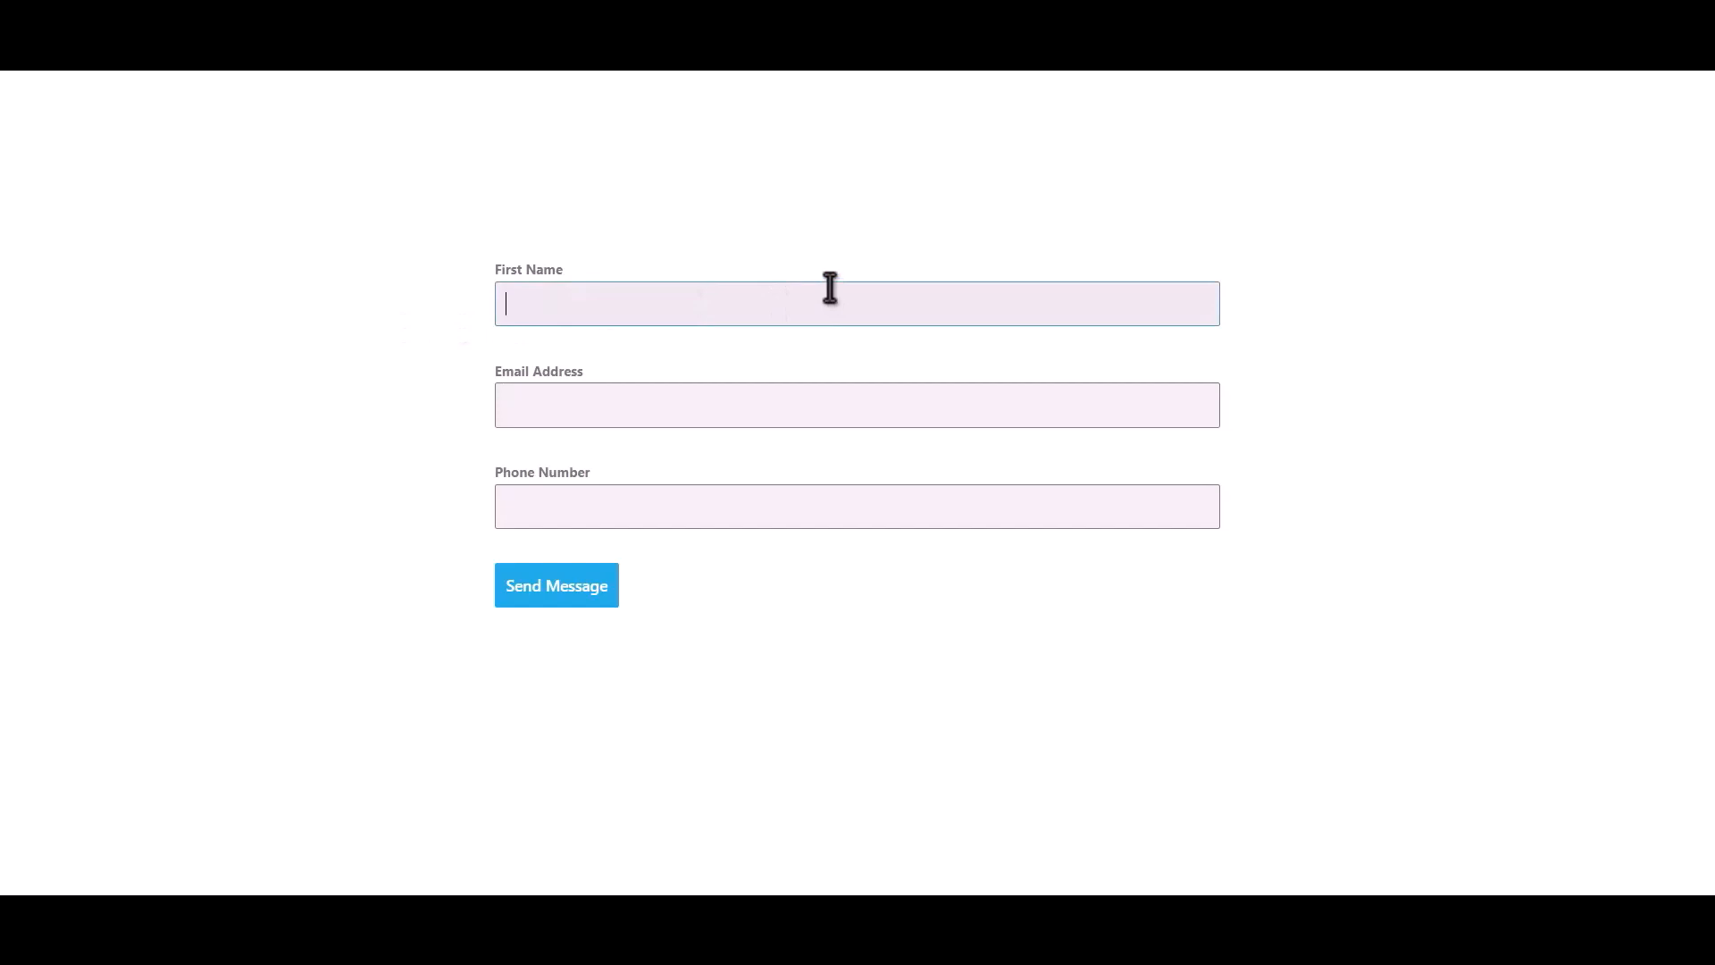
{"action": "type", "text": "Bit Integrat"}
{"action": "type", "text": "ion"}
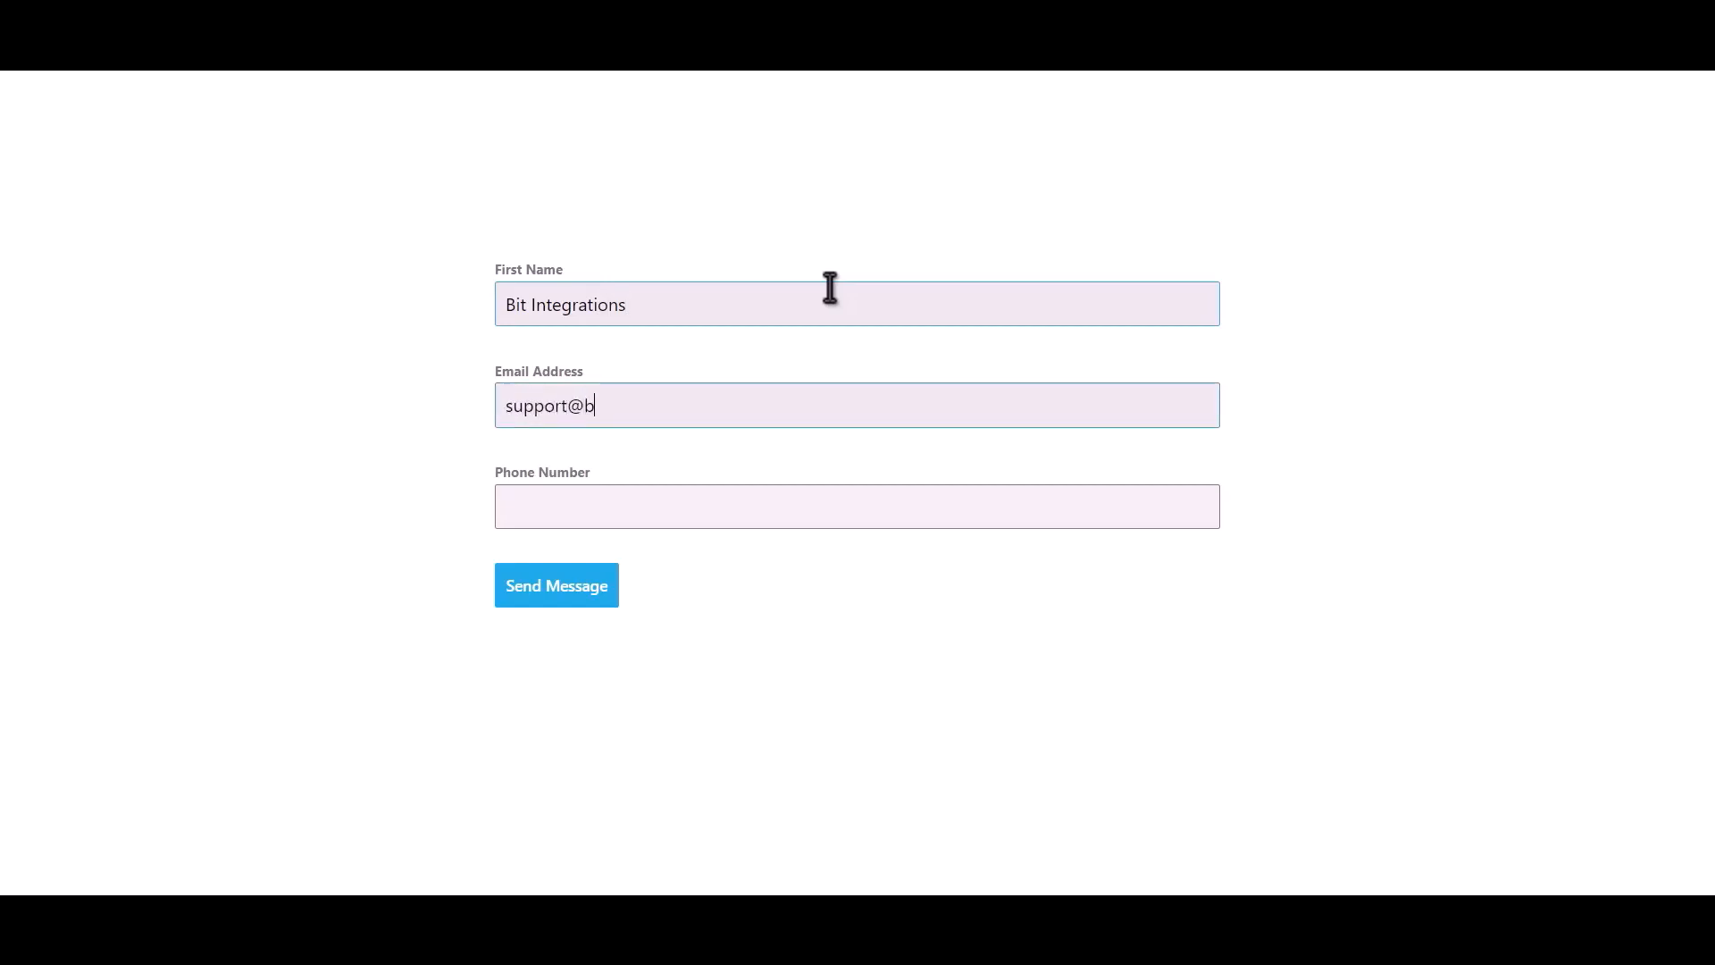
{"action": "type", "text": "4445556"}
{"action": "type", "text": "66"}
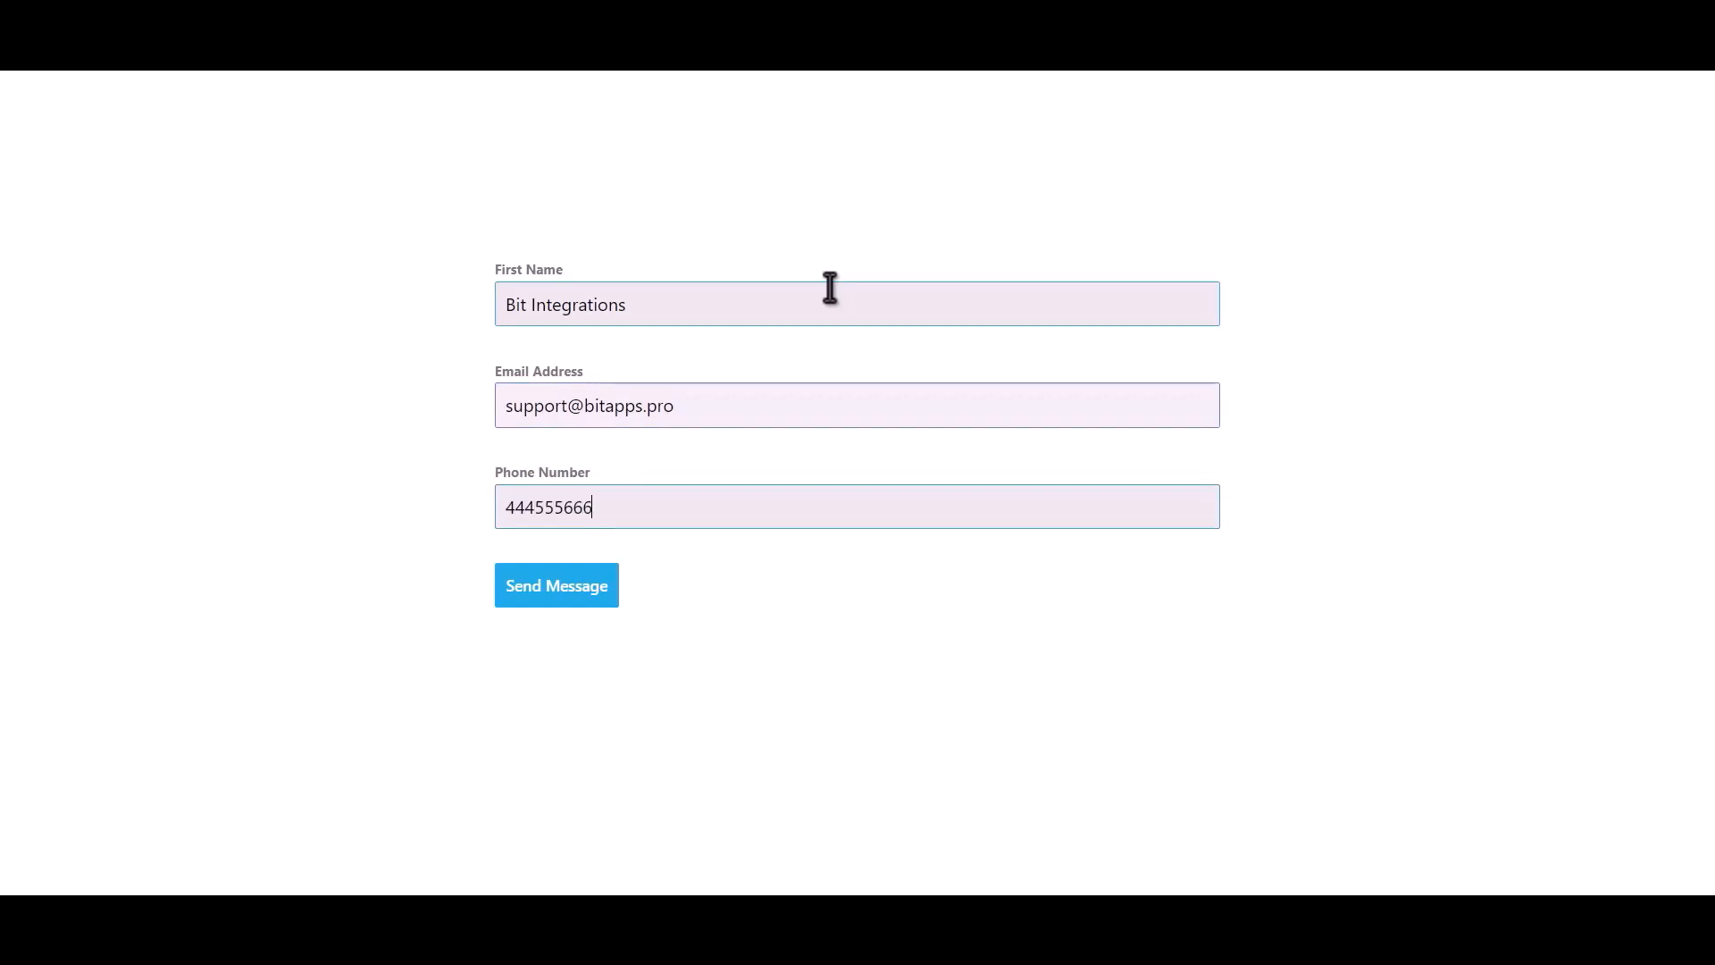
{"action": "left_click", "coordinate": [545, 597]}
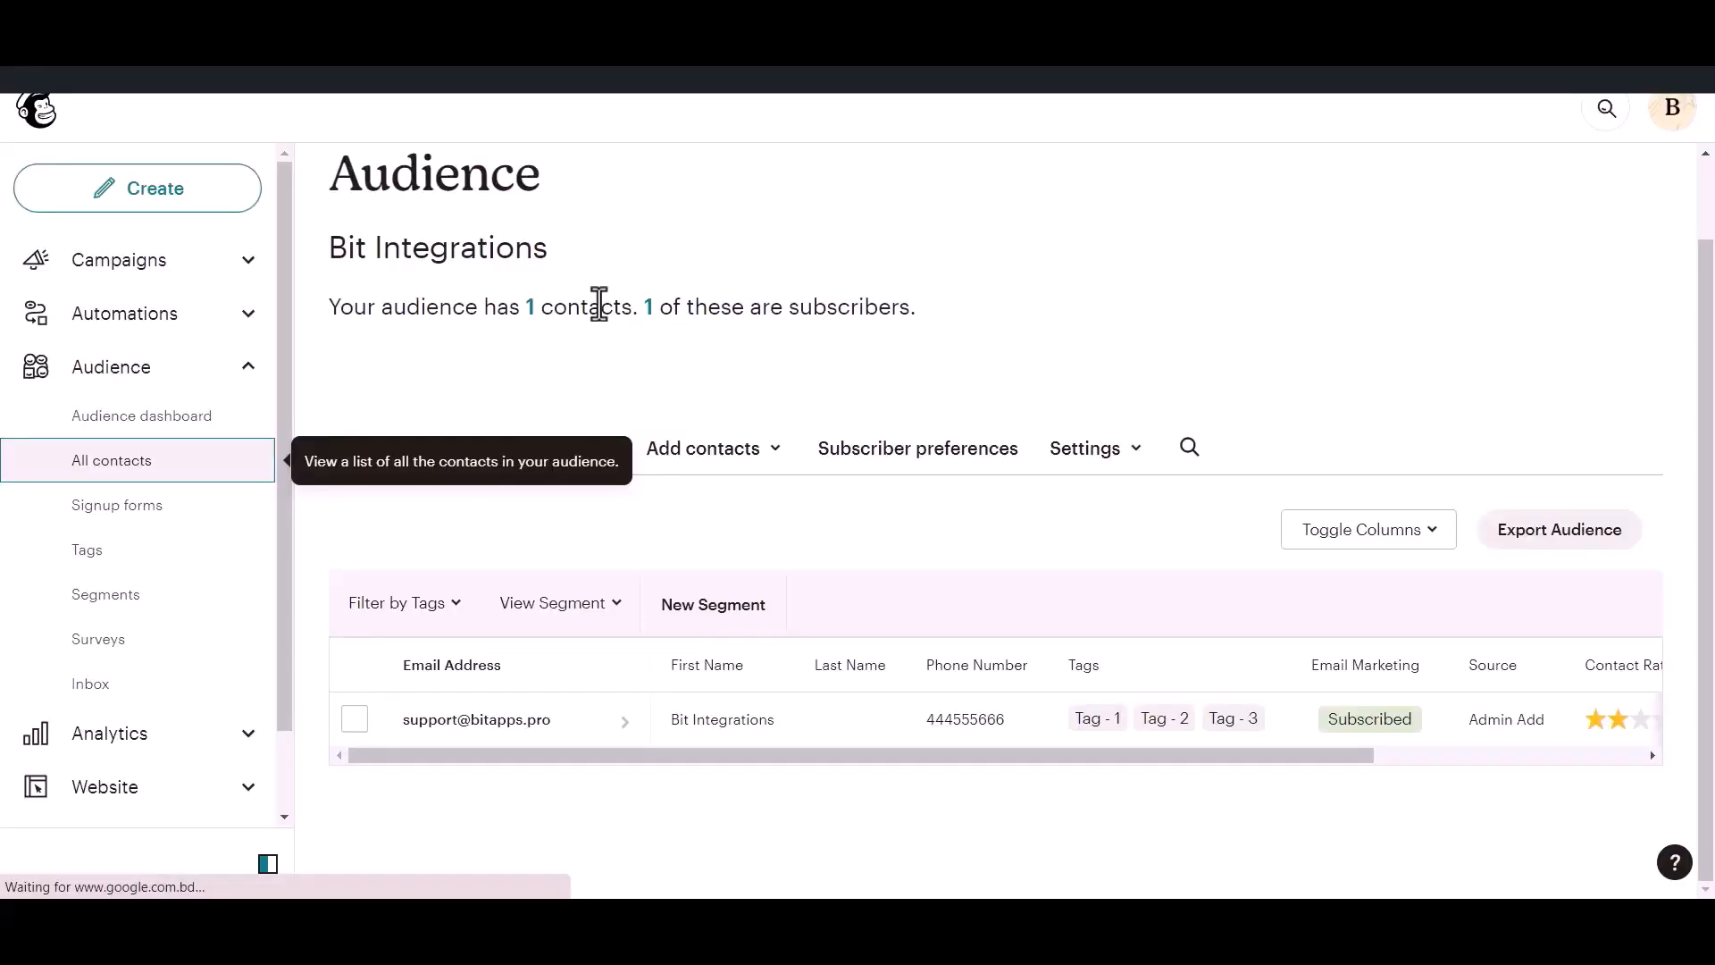
{"action": "left_click", "coordinate": [251, 466]}
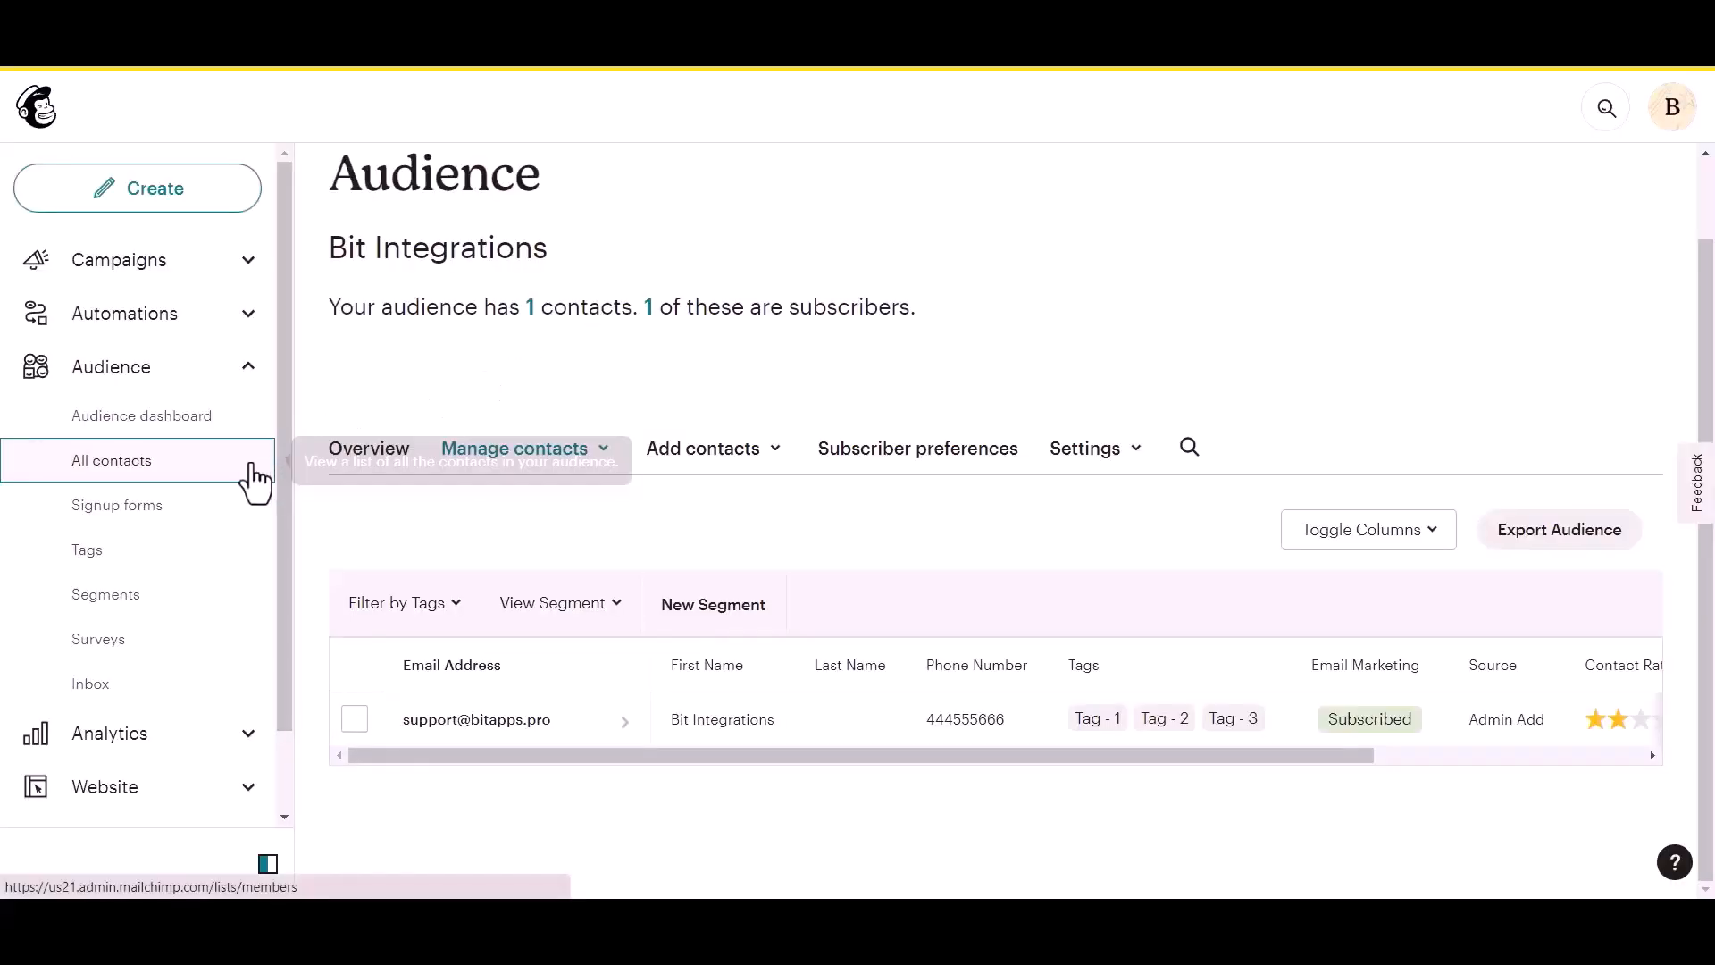